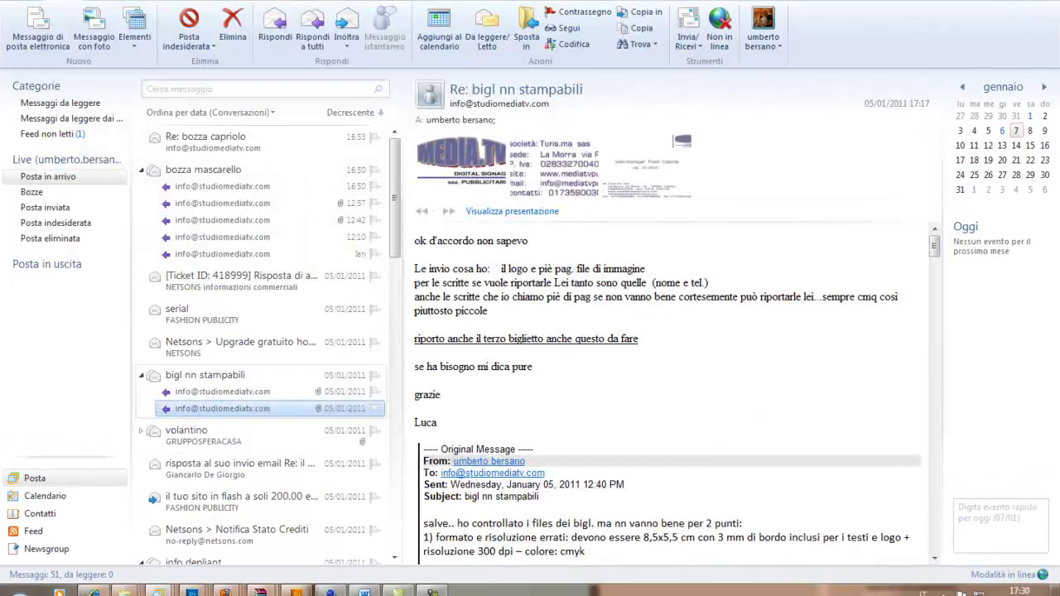
# Switch from Windows Live Mail to the Photoshop brochure with the ENERGIA, ANIMA and CORPO panels
pyautogui.moveTo(192, 591)
pyautogui.click(166, 497)
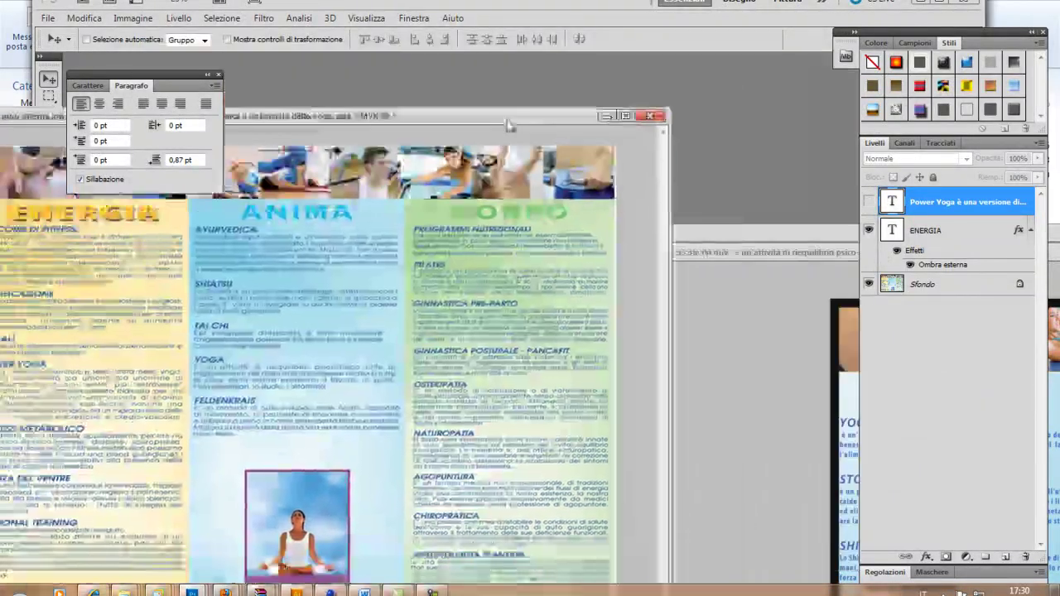
# Rearrange the brochure and FAC2 flyer windows, leaving the brochure document in front
pyautogui.moveTo(700, 52); pyautogui.dragTo(425, 109)
pyautogui.click(783, 253)
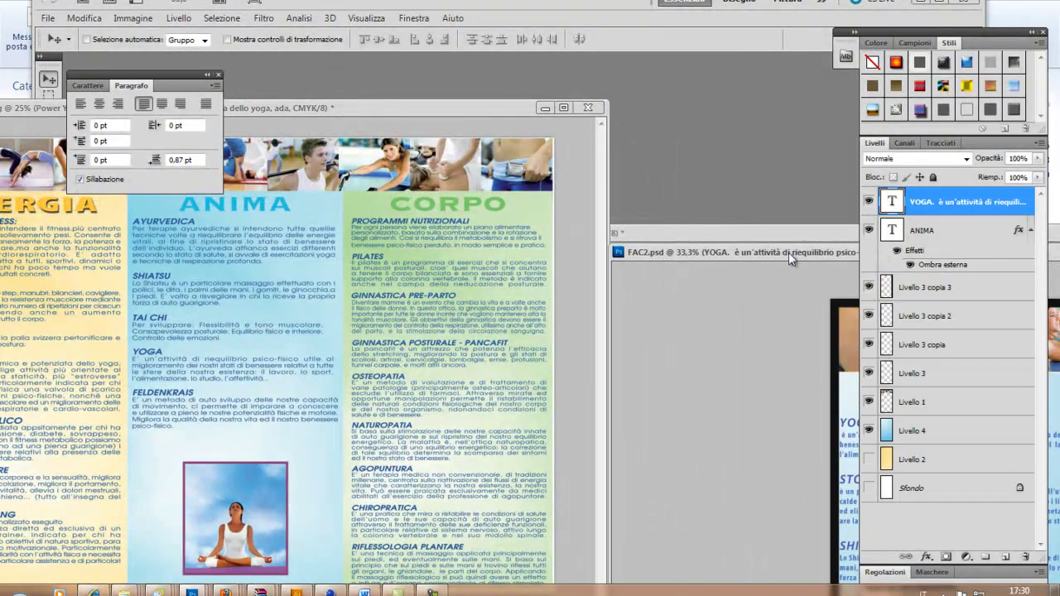
pyautogui.moveTo(789, 252); pyautogui.dragTo(500, 0)
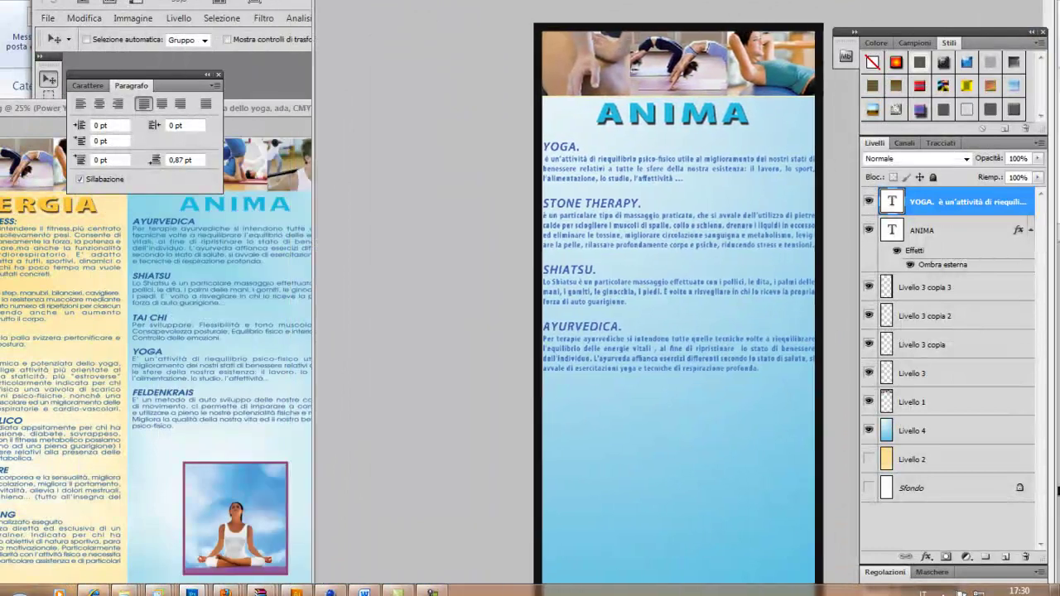
pyautogui.click(267, 239)
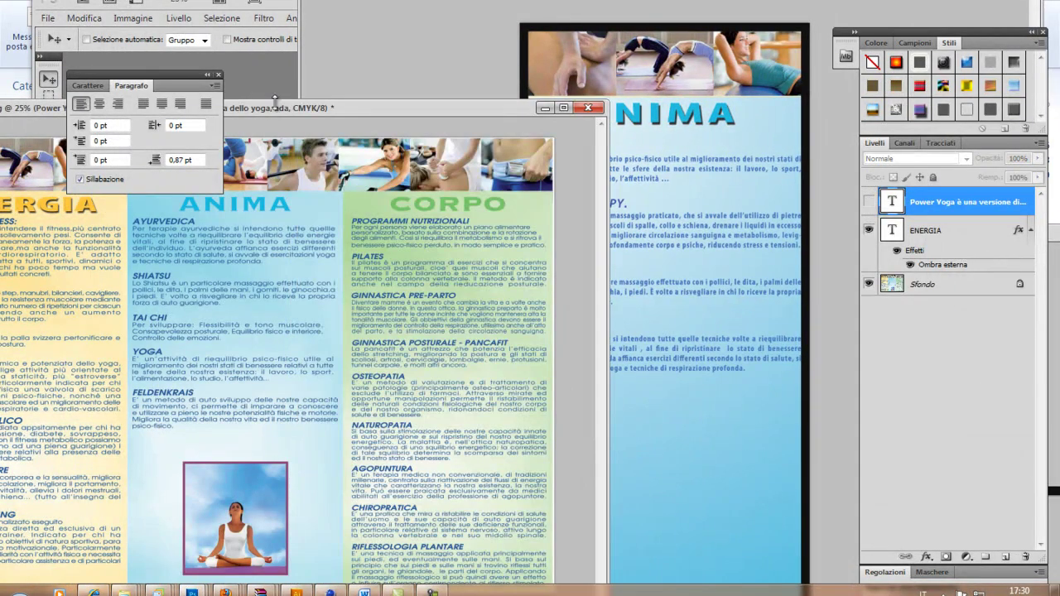
pyautogui.moveTo(281, 112); pyautogui.dragTo(484, 56)
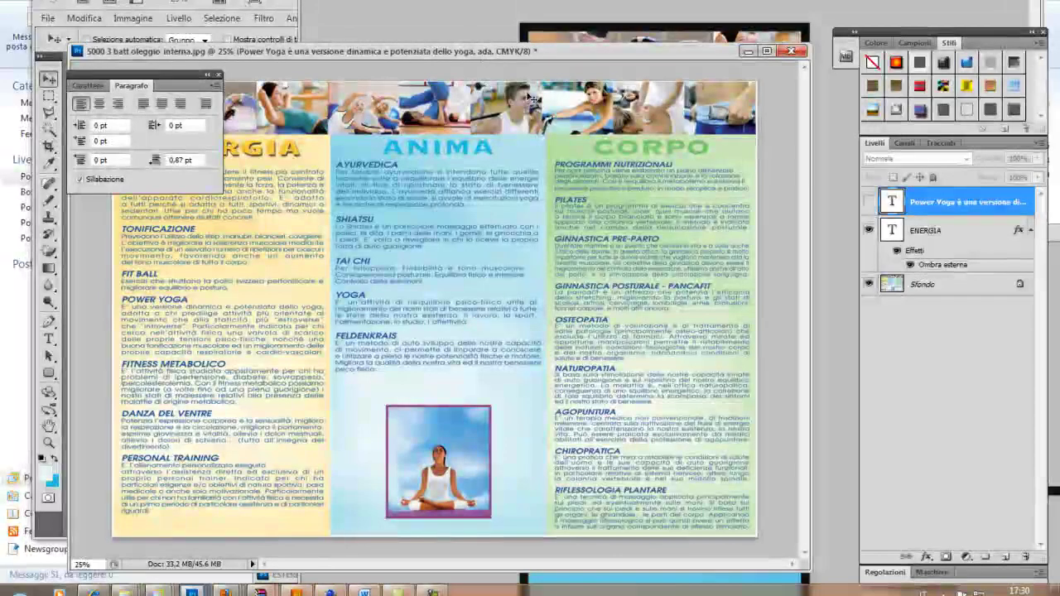
pyautogui.click(49, 149)
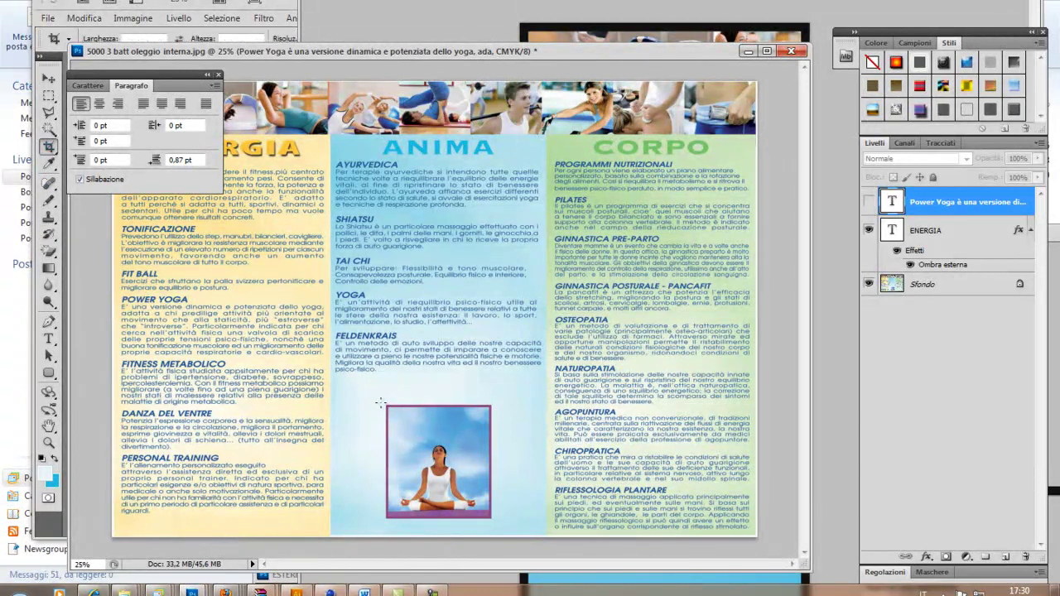
# Draw a crop box around the meditating-woman photo and fit its edges to the picture
pyautogui.moveTo(380, 404)
pyautogui.mouseDown()
pyautogui.moveTo(496, 527)
pyautogui.moveTo(493, 517)
pyautogui.mouseUp()
pyautogui.moveTo(384, 461); pyautogui.dragTo(385, 461)
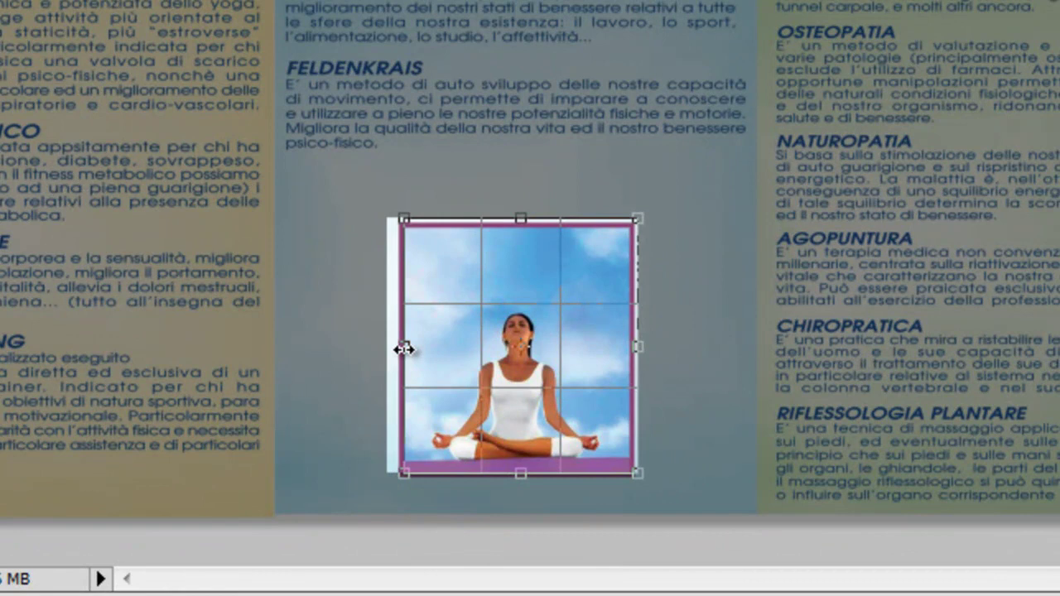
pyautogui.moveTo(398, 348)
pyautogui.mouseDown()
pyautogui.moveTo(413, 348)
pyautogui.moveTo(394, 354)
pyautogui.mouseUp()
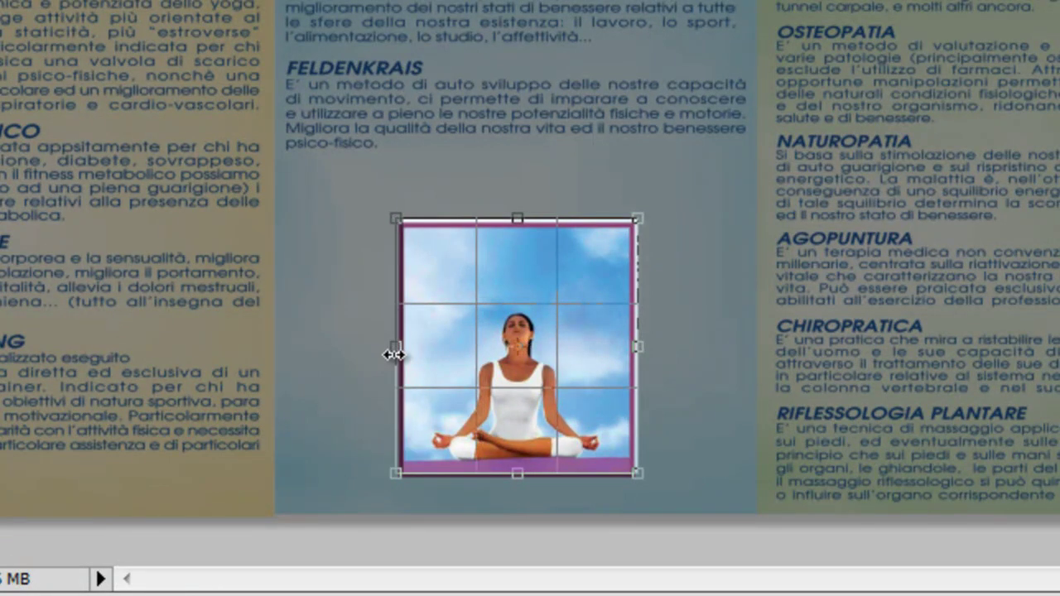
pyautogui.moveTo(518, 218); pyautogui.dragTo(517, 196)
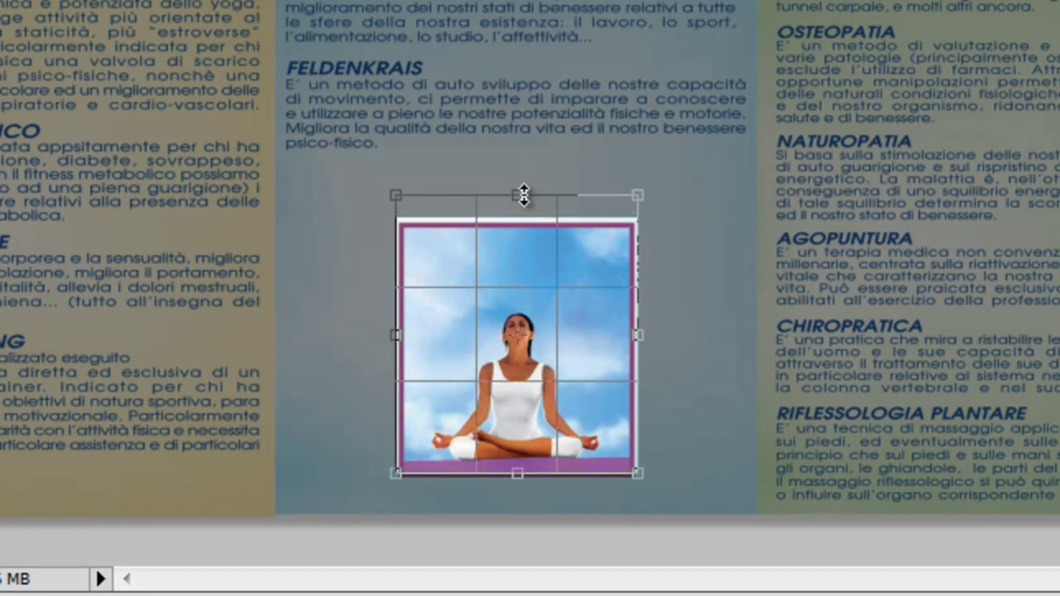
pyautogui.moveTo(637, 335); pyautogui.dragTo(627, 338)
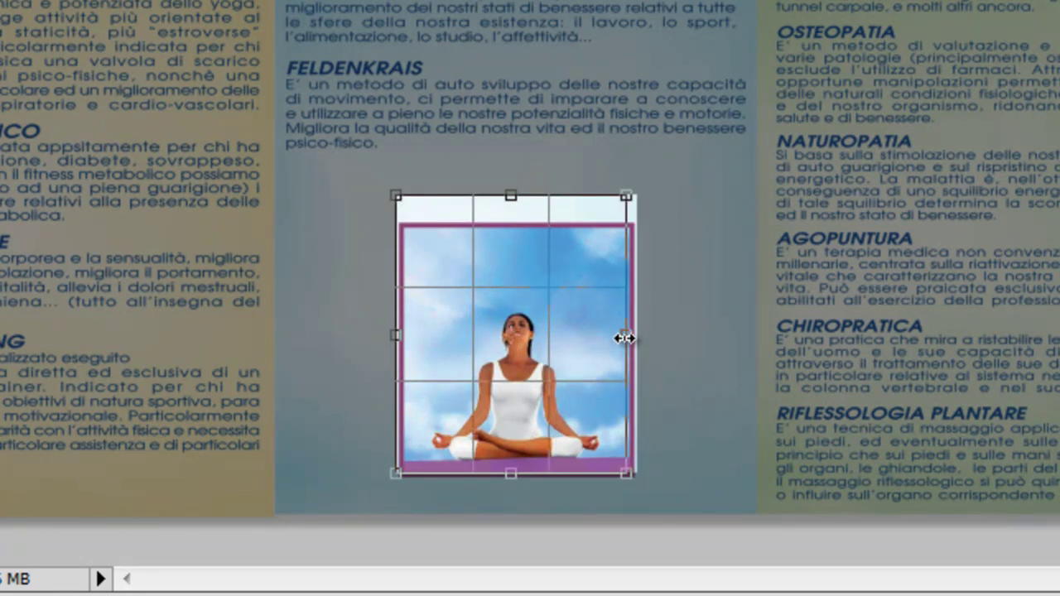
pyautogui.moveTo(398, 338); pyautogui.dragTo(405, 338)
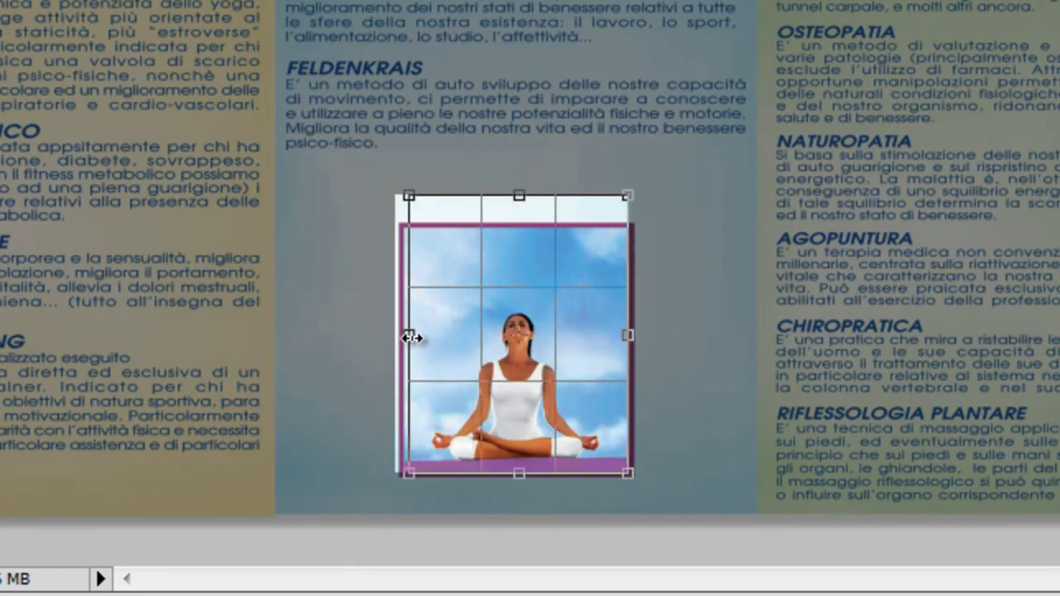
pyautogui.moveTo(517, 200); pyautogui.dragTo(526, 242)
# Crop the brochure to the yoga photo and flatten it to a single layer
pyautogui.rightClick(563, 280)
pyautogui.click(613, 296)
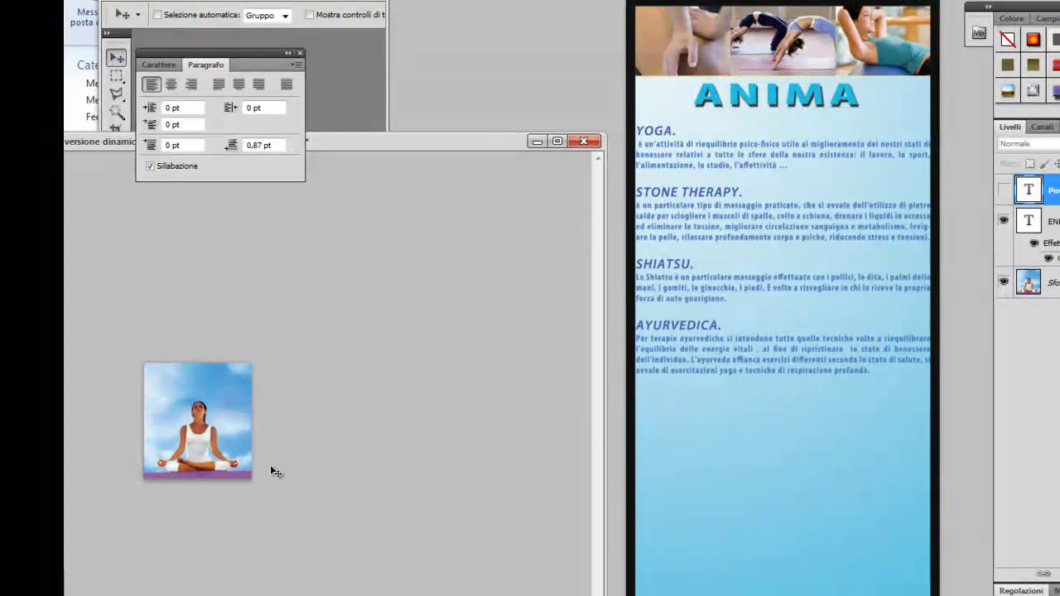
pyautogui.click(742, 439)
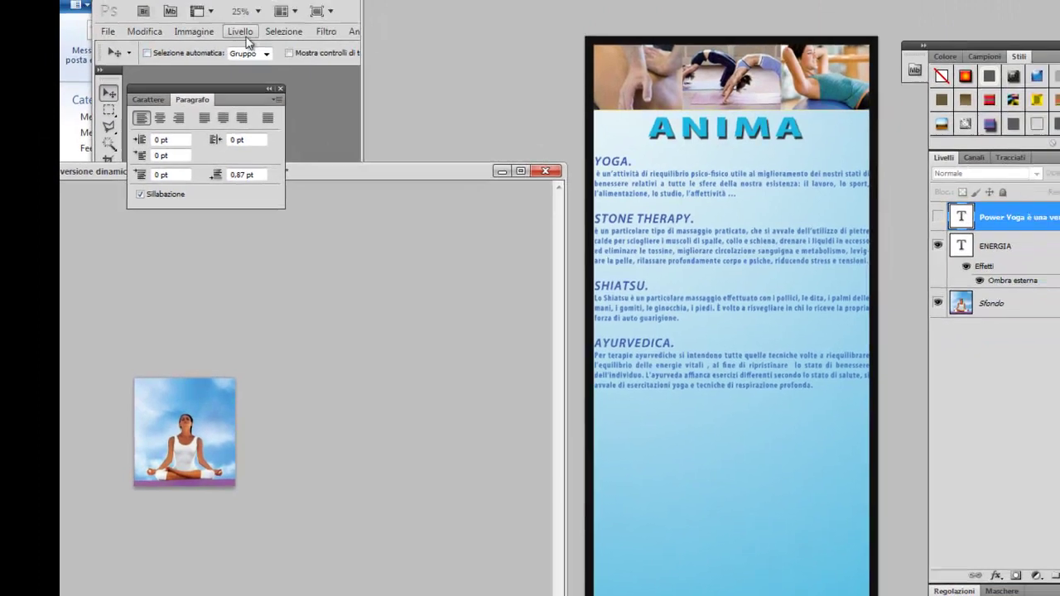
pyautogui.click(232, 49)
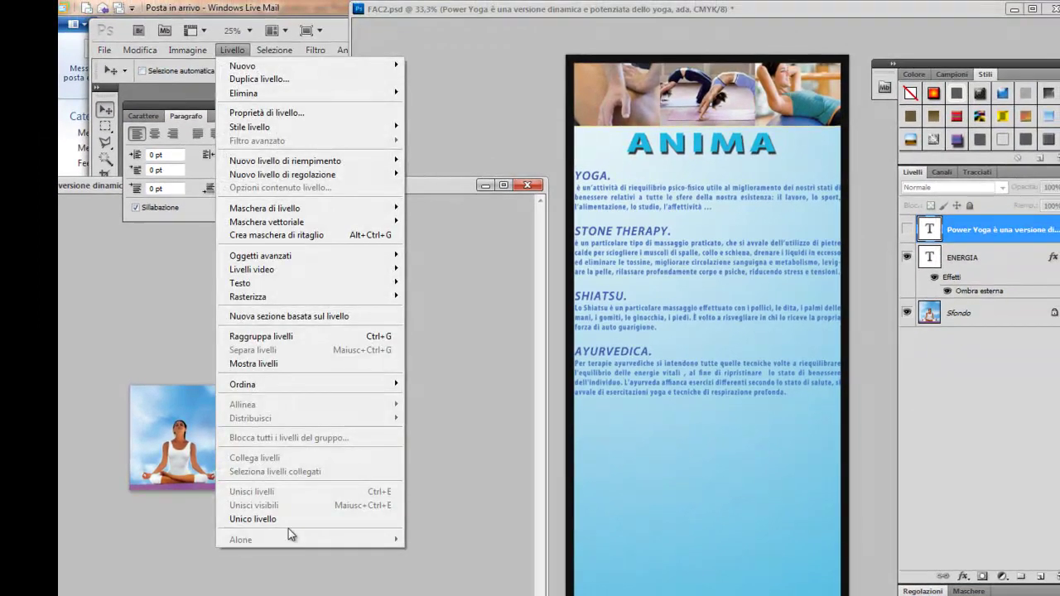
pyautogui.click(286, 521)
pyautogui.click(468, 242)
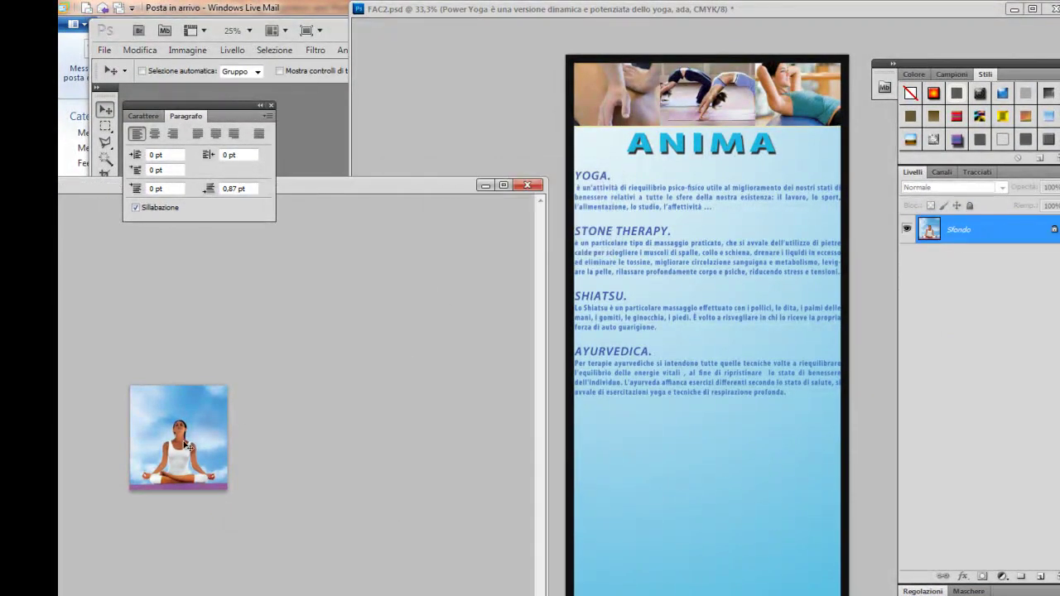
# Copy the yoga photo into FAC2.psd and position it below the AYURVEDICA text
pyautogui.moveTo(464, 439); pyautogui.dragTo(687, 456)
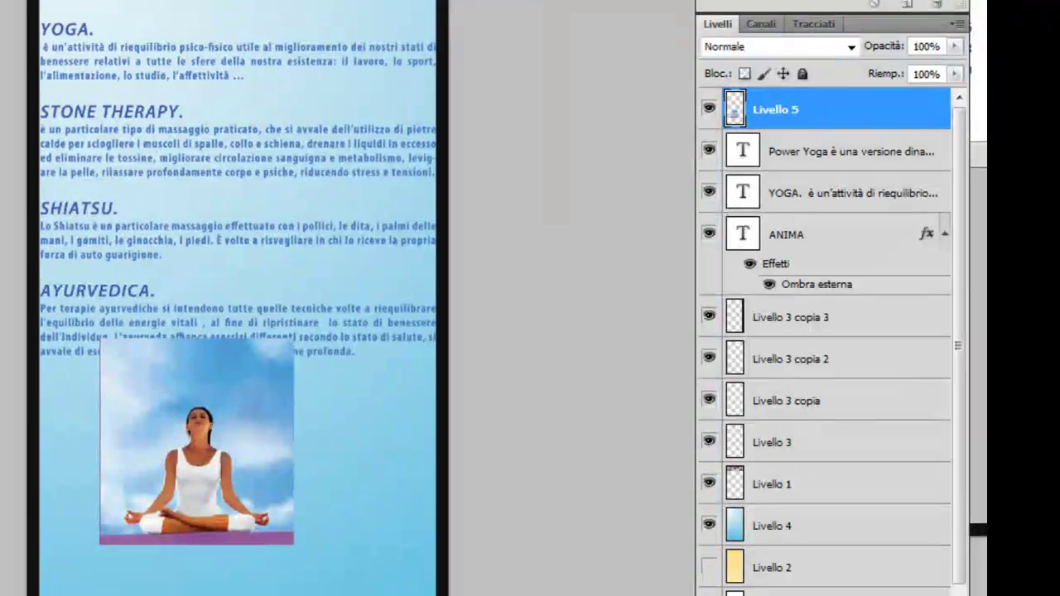
pyautogui.moveTo(240, 446); pyautogui.dragTo(288, 532)
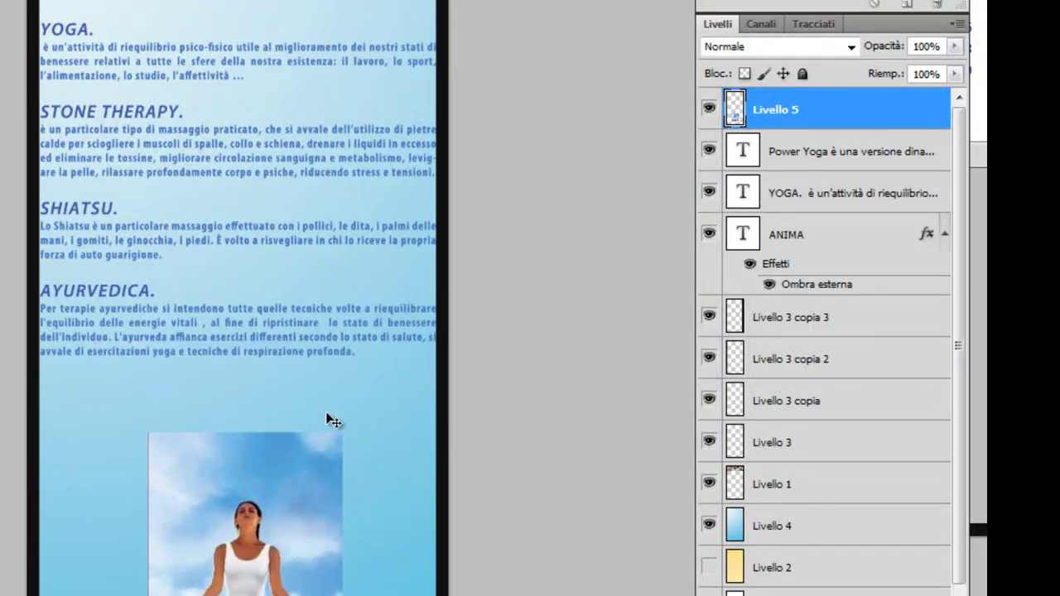
pyautogui.hotkey('ctrl', '-')
pyautogui.moveTo(247, 482); pyautogui.dragTo(240, 443)
# Give Livello 5 a 16 px stroke sampled from the photo's purple stripe, then hide it
pyautogui.click(742, 592)
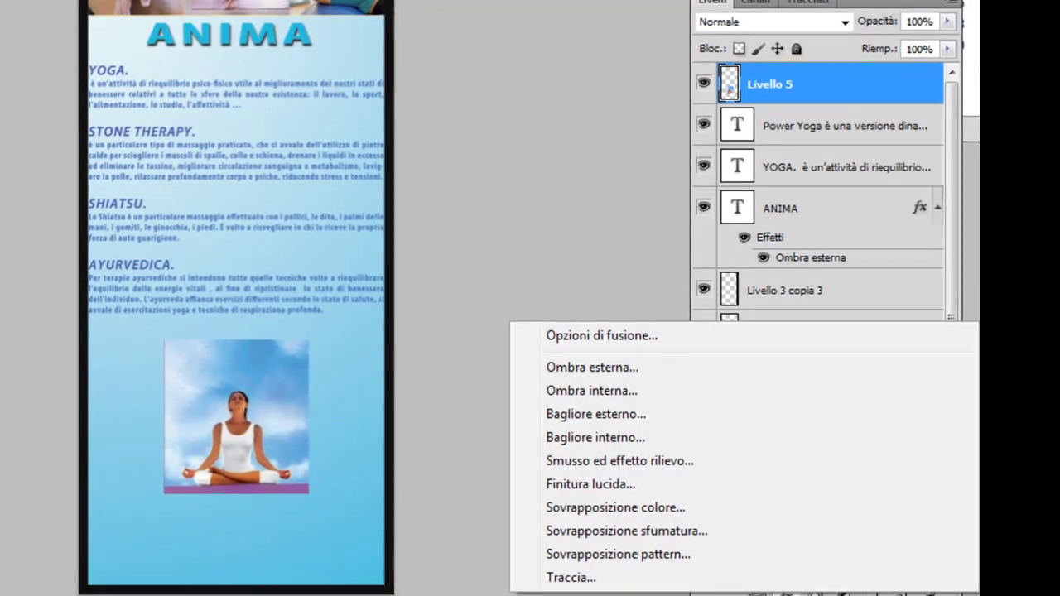
pyautogui.click(589, 577)
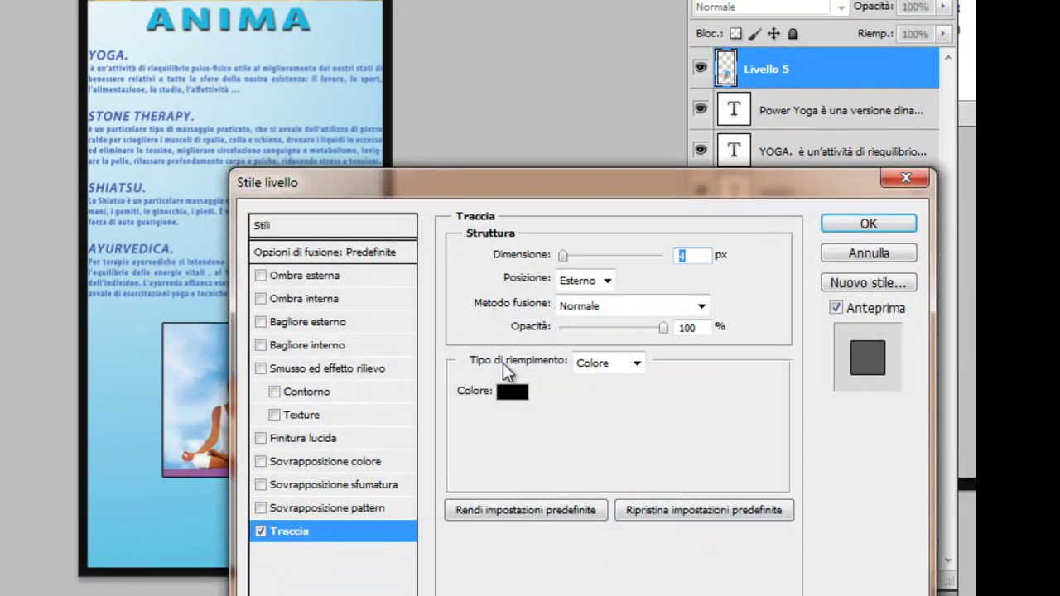
pyautogui.click(513, 393)
pyautogui.click(179, 474)
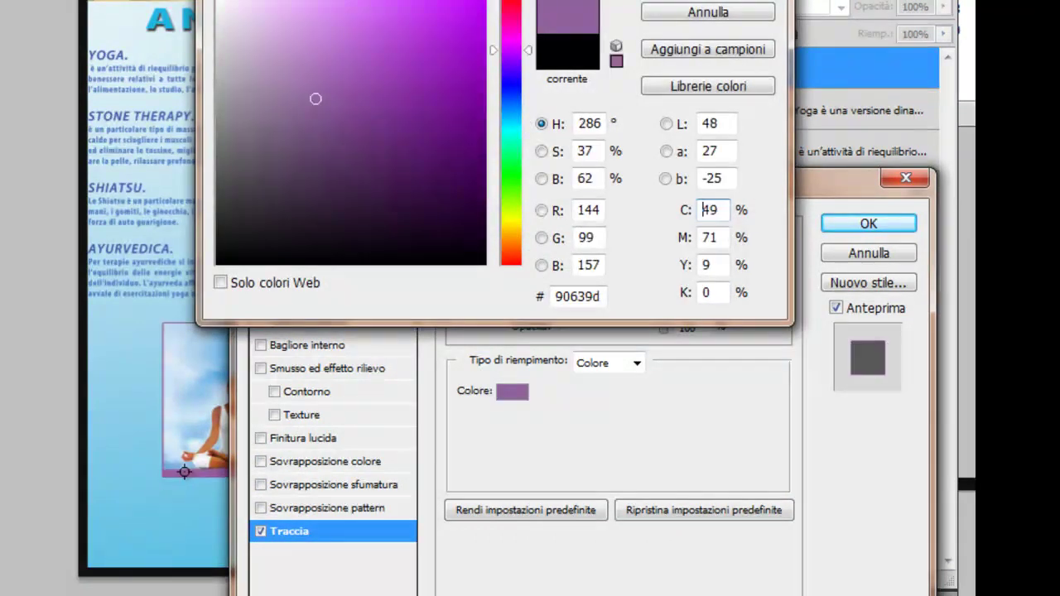
pyautogui.click(654, 3)
pyautogui.moveTo(570, 251); pyautogui.dragTo(589, 248)
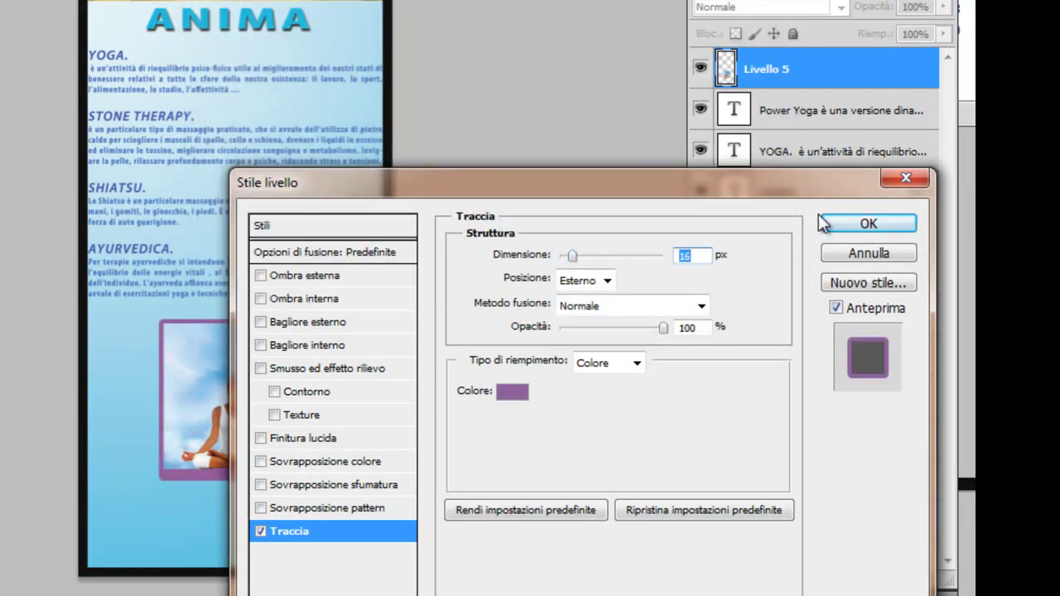
pyautogui.click(828, 224)
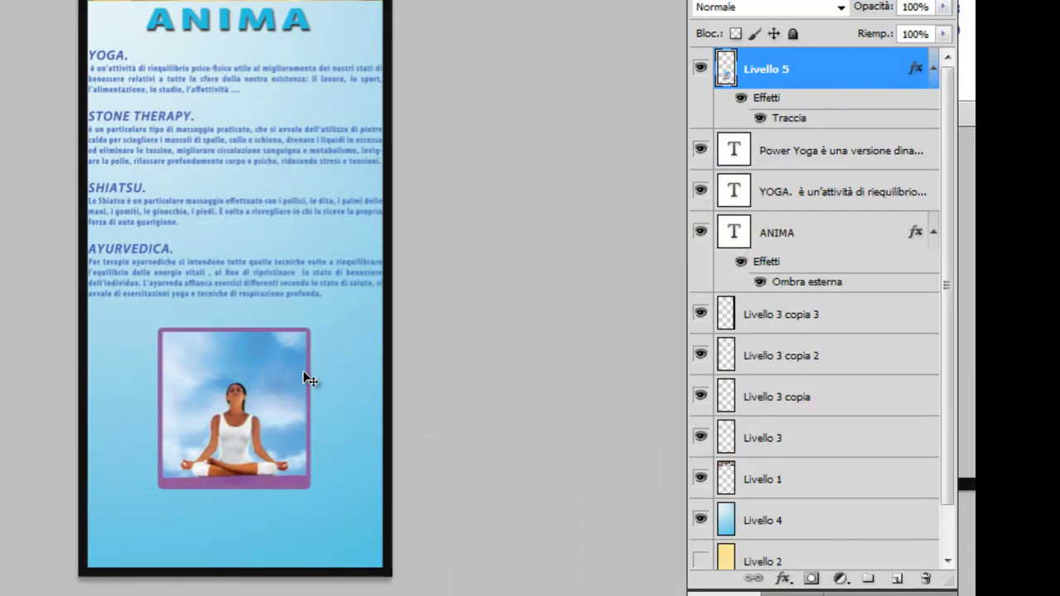
pyautogui.click(700, 69)
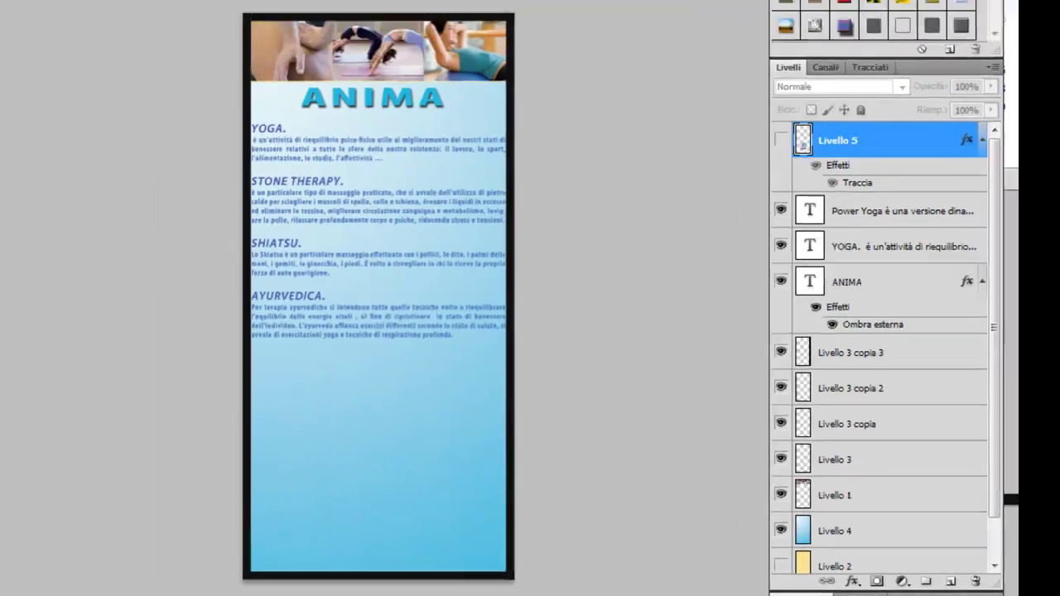
# Browse the Open dialog to the oleggio depl folder and into its 7 gn subfolder
pyautogui.click(73, 50)
pyautogui.click(81, 80)
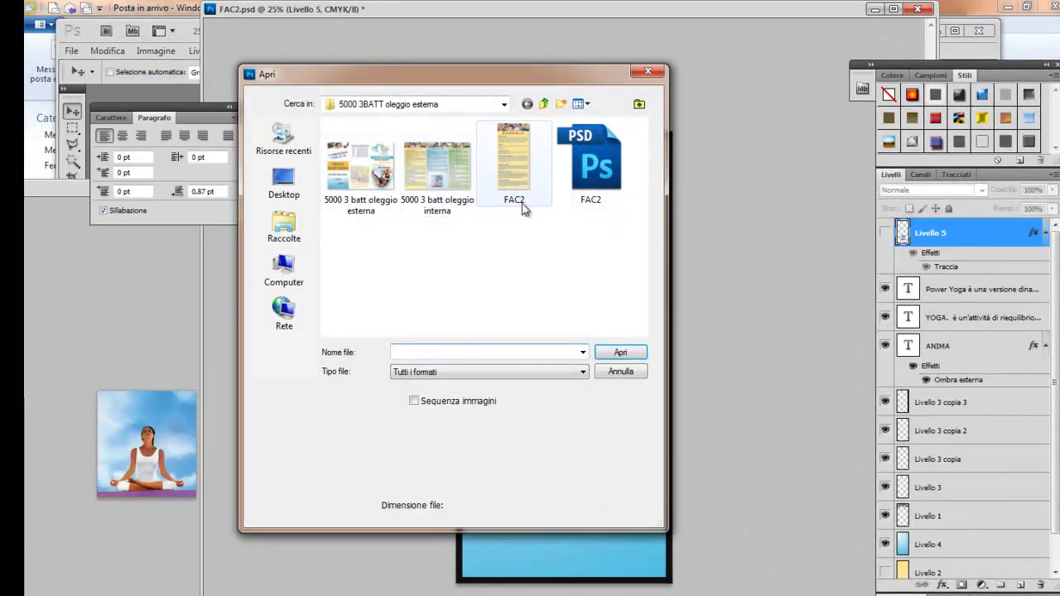
pyautogui.click(543, 105)
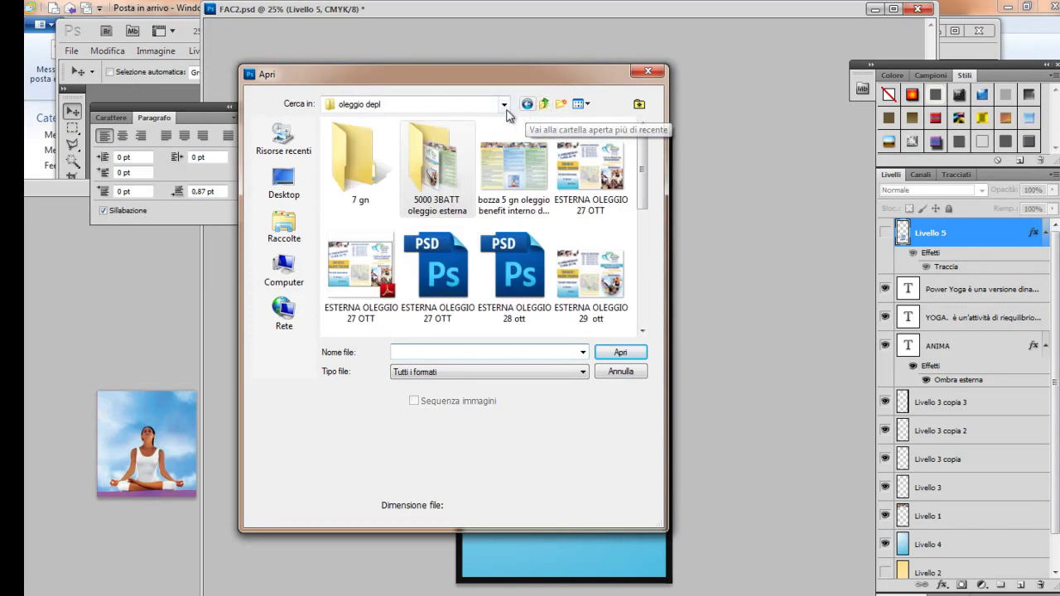
pyautogui.click(504, 106)
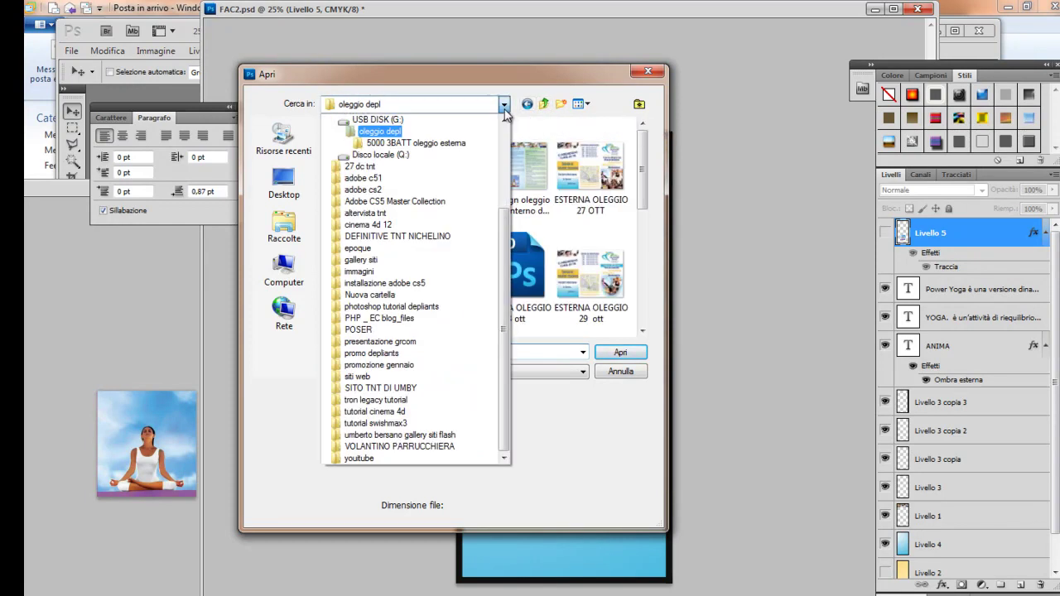
pyautogui.click(429, 132)
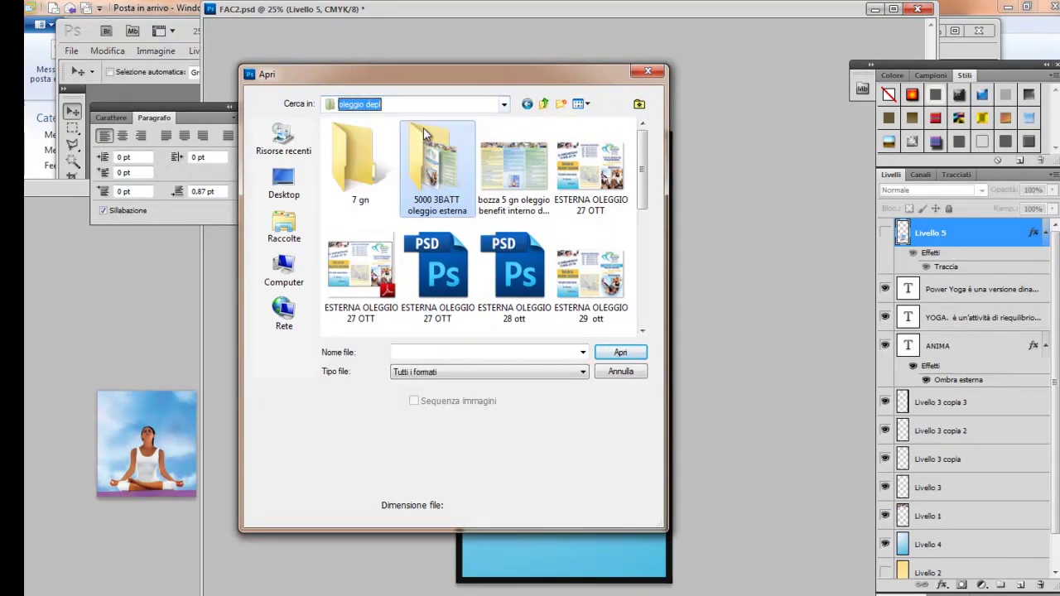
pyautogui.moveTo(642, 171); pyautogui.dragTo(657, 290)
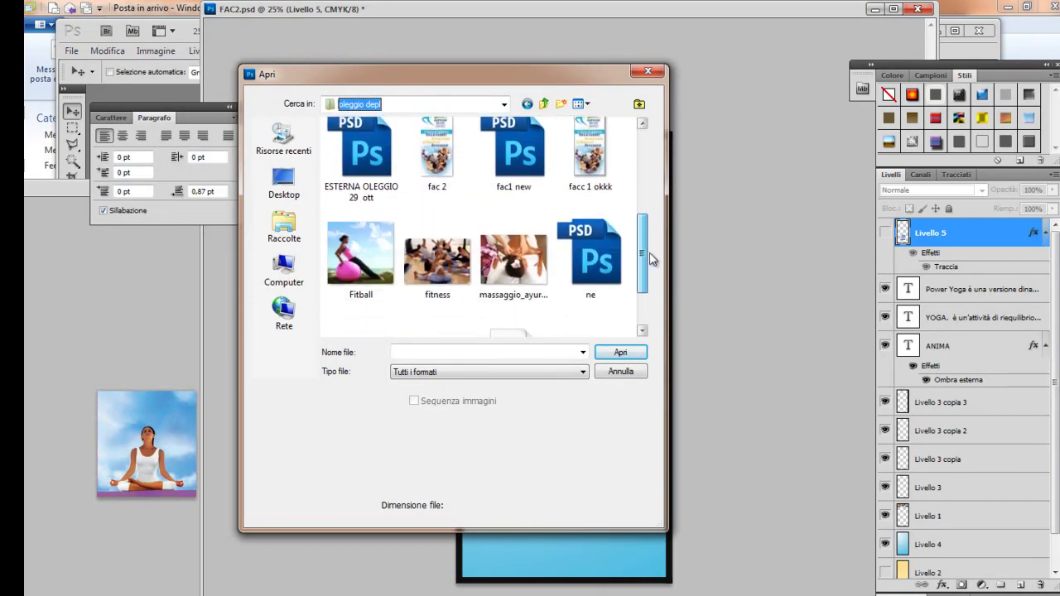
pyautogui.moveTo(660, 293)
pyautogui.mouseDown()
pyautogui.moveTo(669, 168)
pyautogui.moveTo(678, 285)
pyautogui.moveTo(699, 204)
pyautogui.moveTo(707, 230)
pyautogui.moveTo(710, 166)
pyautogui.mouseUp()
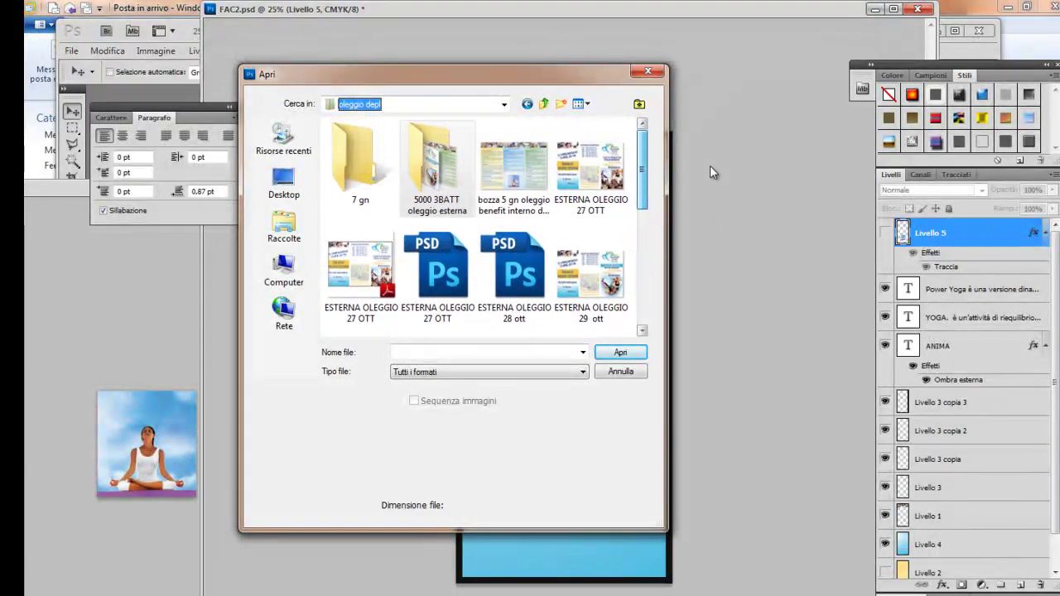
pyautogui.click(347, 163)
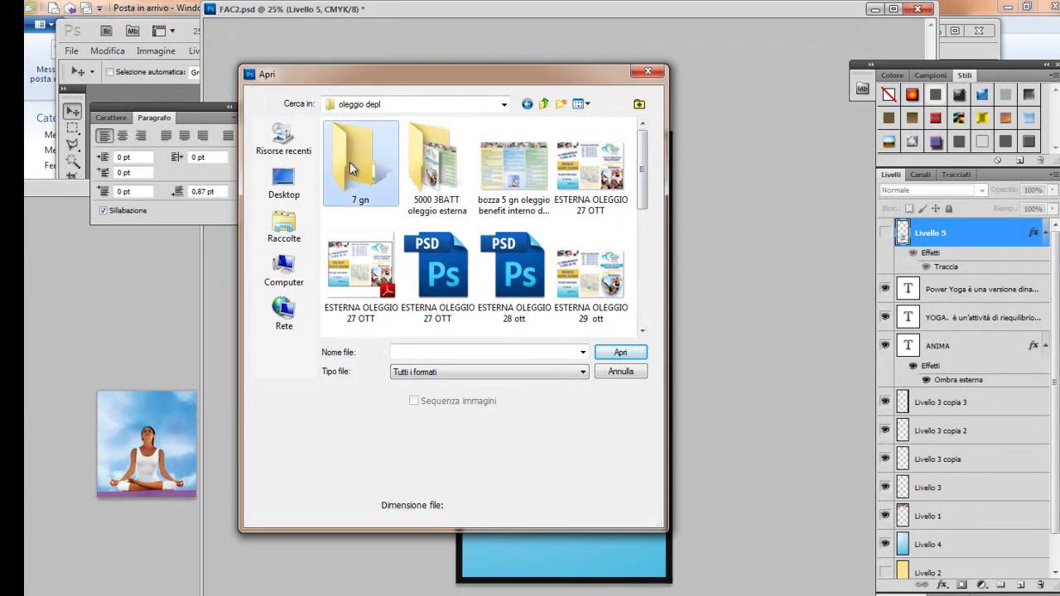
pyautogui.doubleClick(349, 163)
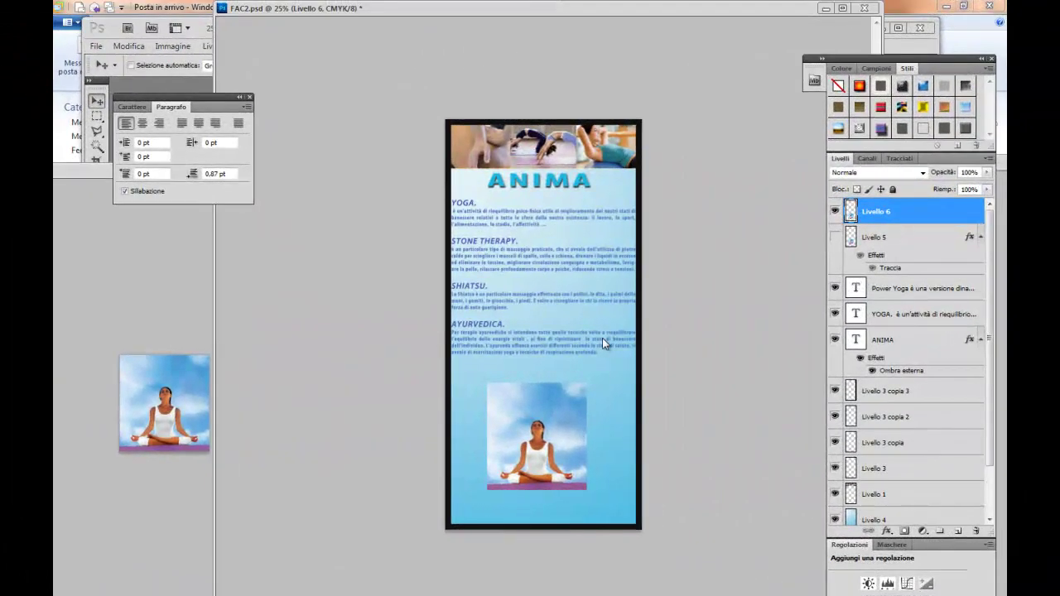
# Hide Livello 6 and place ANNNNNNNN.jpg at the flyer's bottom centre as Livello 7
pyautogui.click(835, 211)
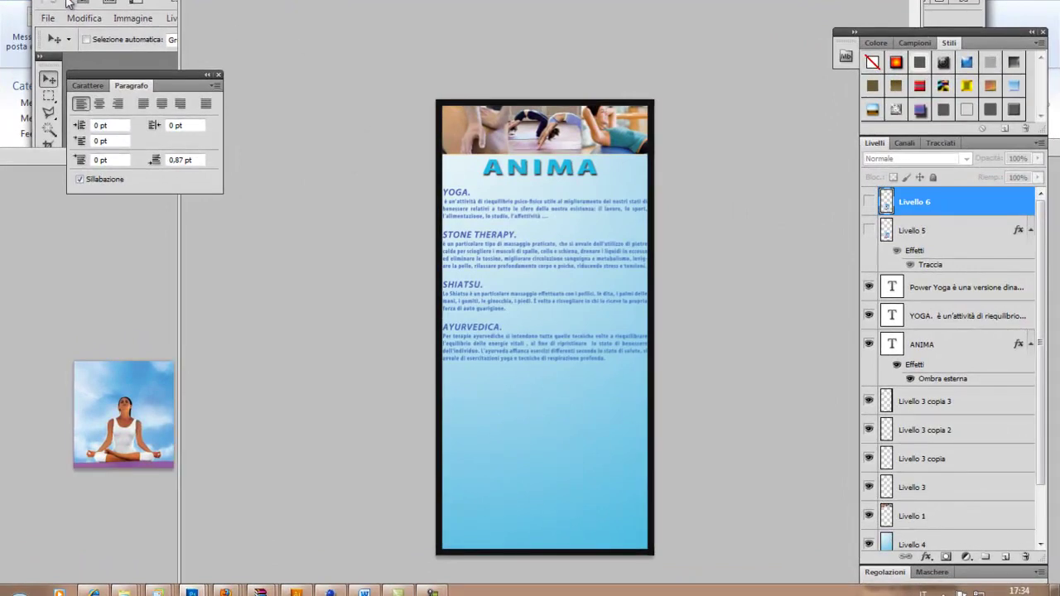
pyautogui.click(49, 18)
pyautogui.click(67, 48)
pyautogui.click(501, 162)
pyautogui.click(601, 322)
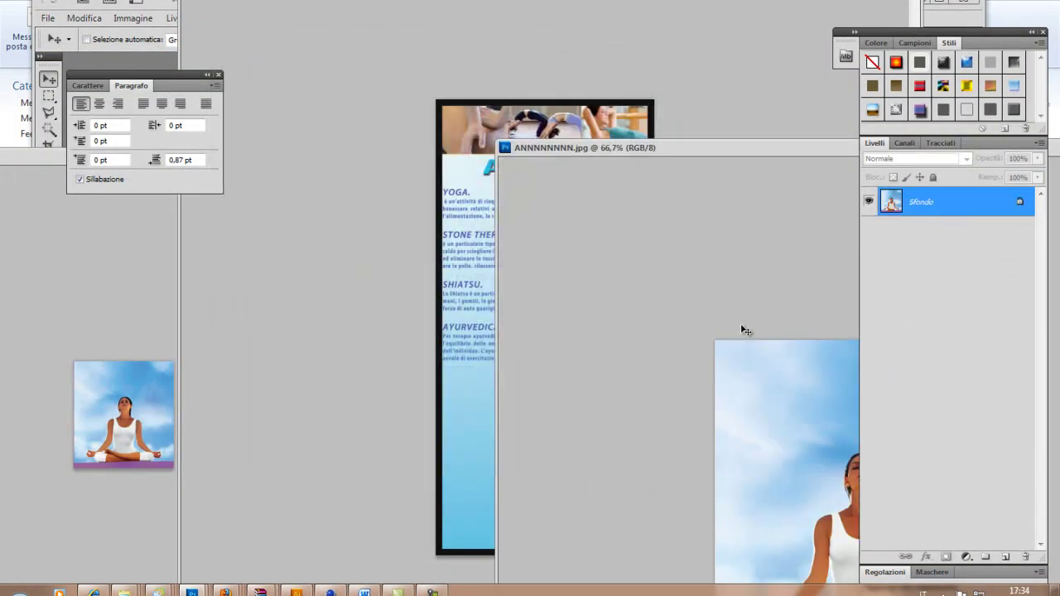
pyautogui.moveTo(537, 363)
pyautogui.mouseDown()
pyautogui.moveTo(471, 375)
pyautogui.moveTo(541, 424)
pyautogui.mouseUp()
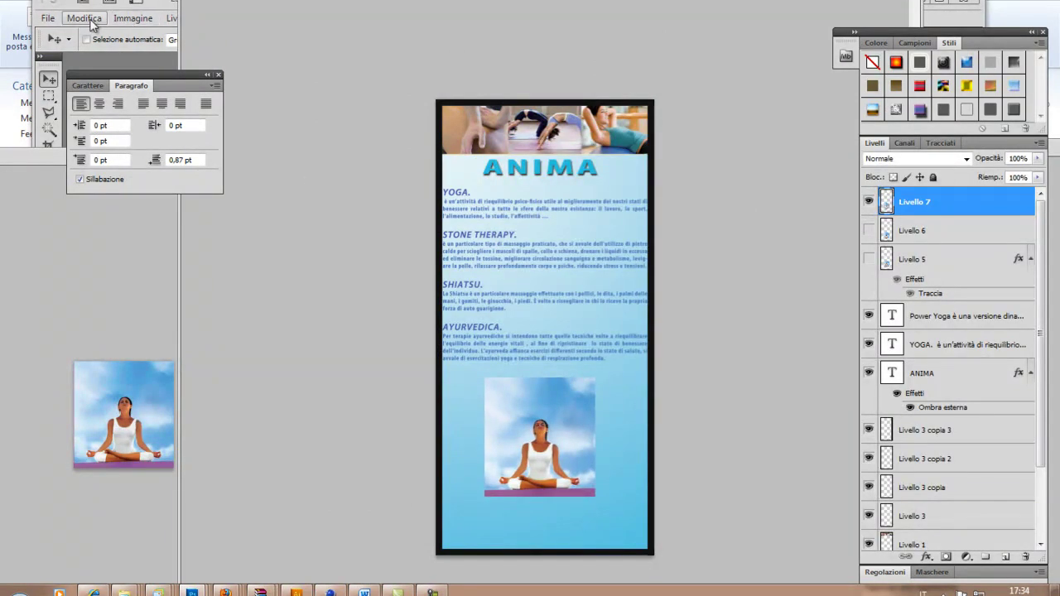
pyautogui.click(83, 17)
# Scale Livello 7's yoga photo up to fill the flyer's lower area, nudging it left
pyautogui.click(336, 327)
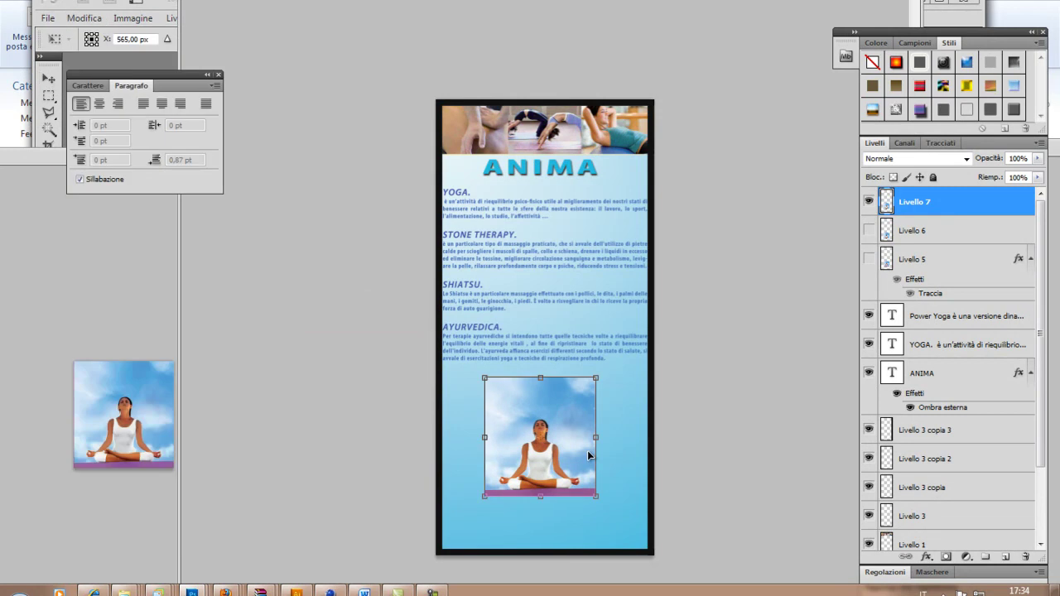
pyautogui.moveTo(597, 495); pyautogui.dragTo(632, 536)
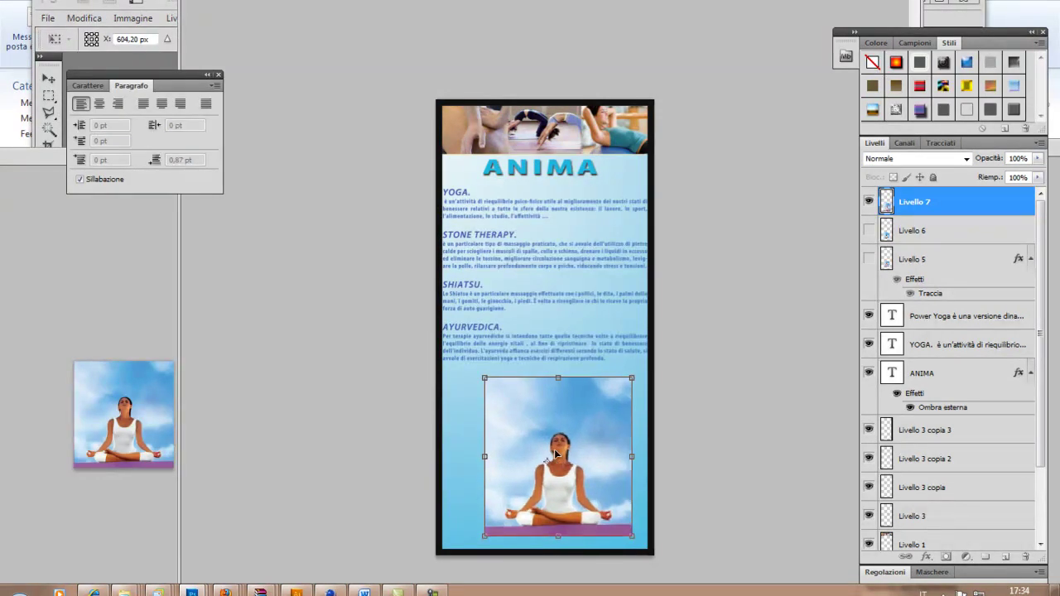
pyautogui.moveTo(571, 399); pyautogui.dragTo(561, 399)
pyautogui.click(49, 77)
pyautogui.click(426, 209)
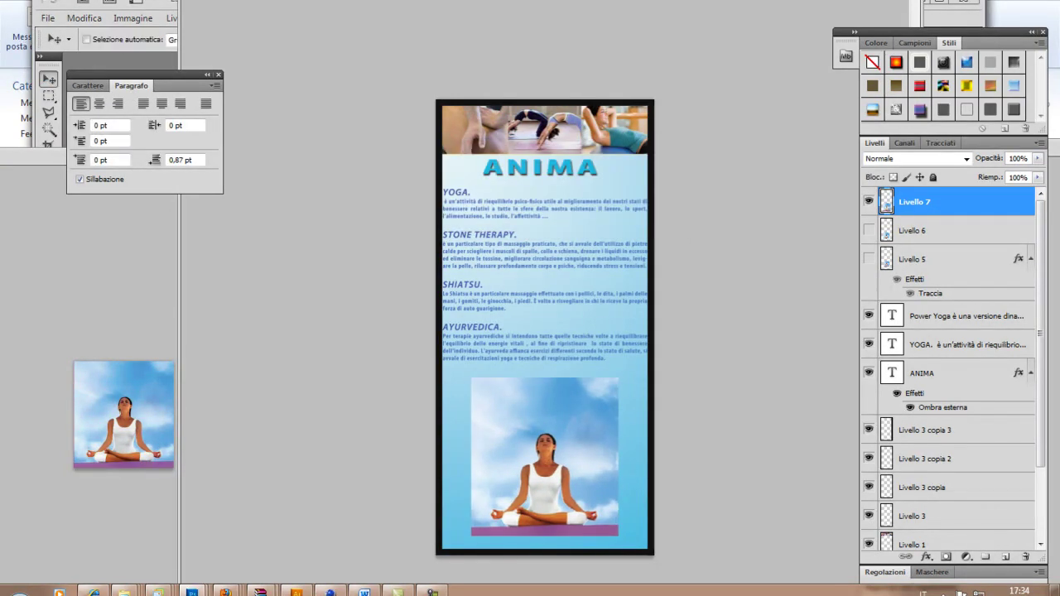
# Add a slightly thickened stroke to Livello 7, colour eyedropped from the purple band
pyautogui.click(927, 557)
pyautogui.click(758, 544)
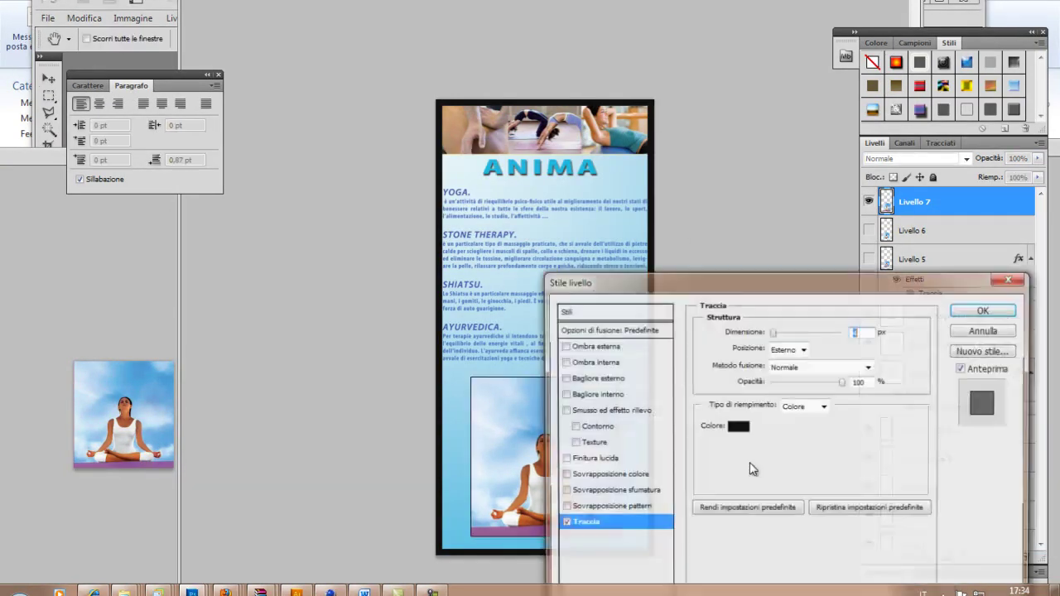
pyautogui.click(736, 428)
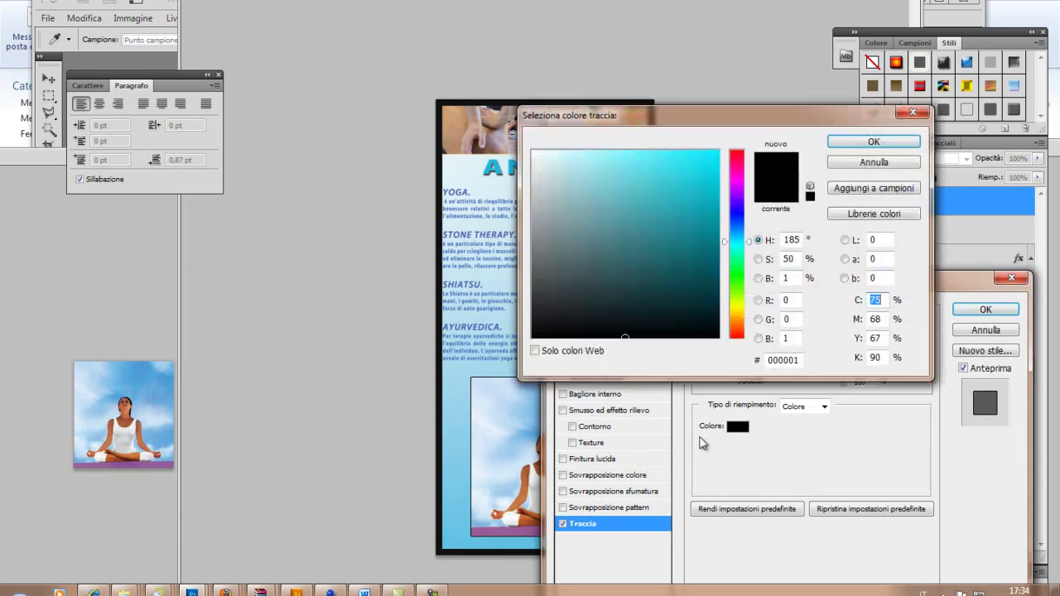
pyautogui.click(522, 536)
pyautogui.click(875, 142)
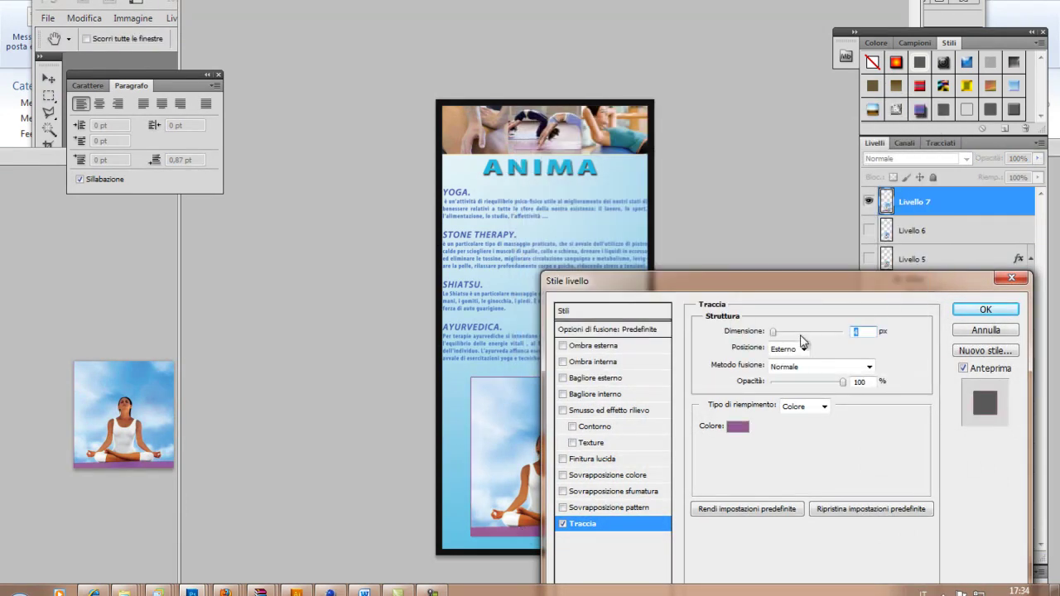
pyautogui.moveTo(777, 335); pyautogui.dragTo(780, 336)
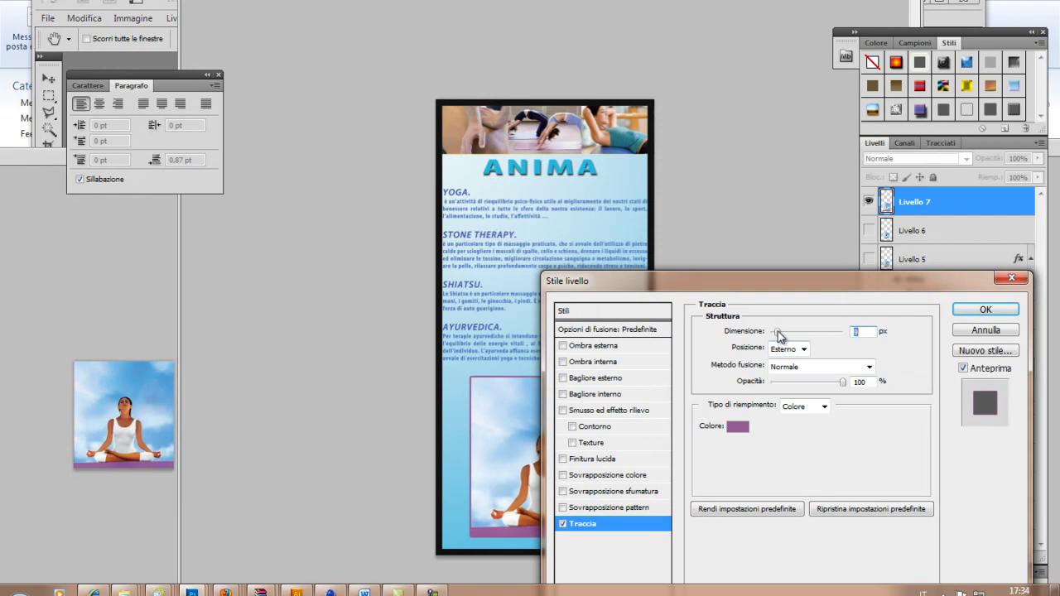
# Confirm the stroke and add a purple outer glow with 11% spread to the photo
pyautogui.click(990, 309)
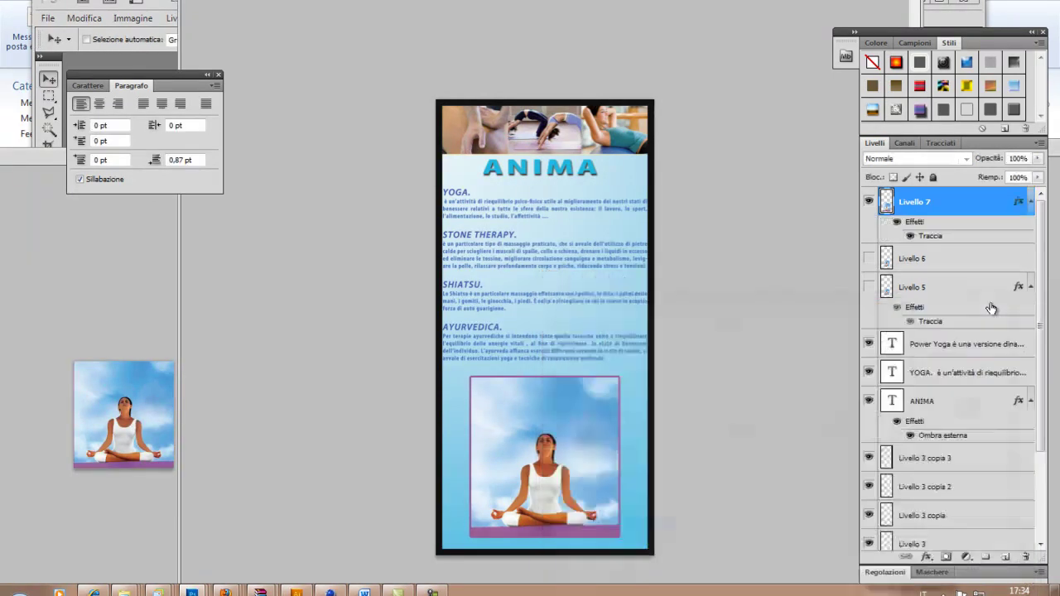
pyautogui.click(927, 558)
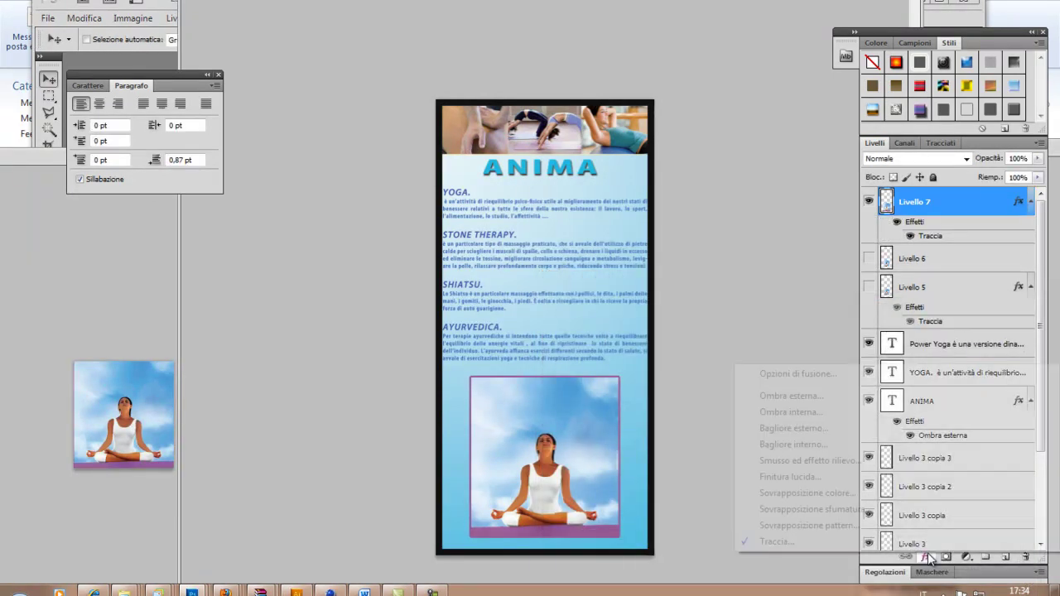
pyautogui.click(857, 431)
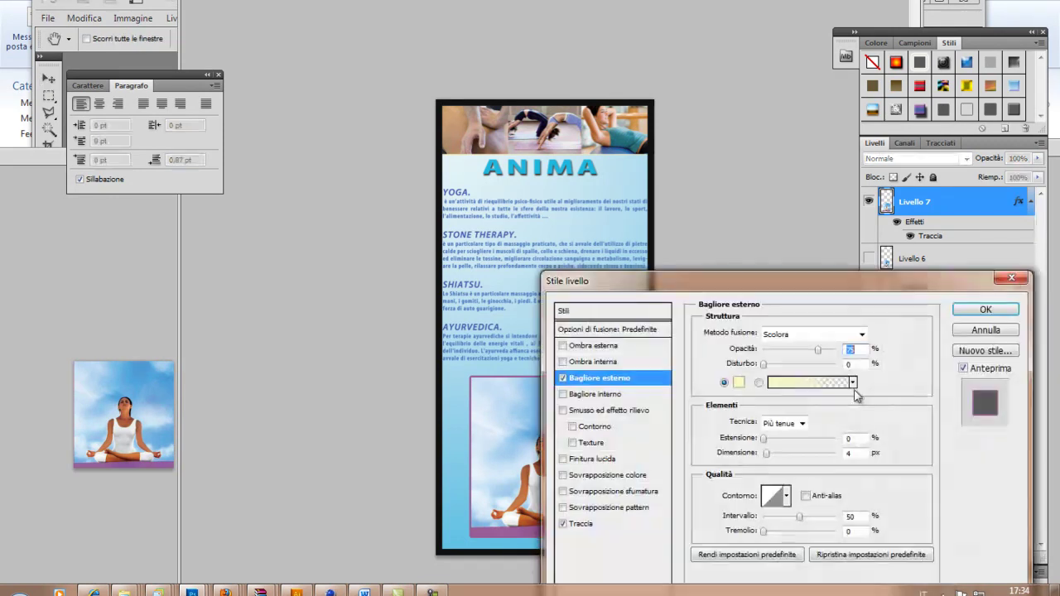
pyautogui.click(739, 383)
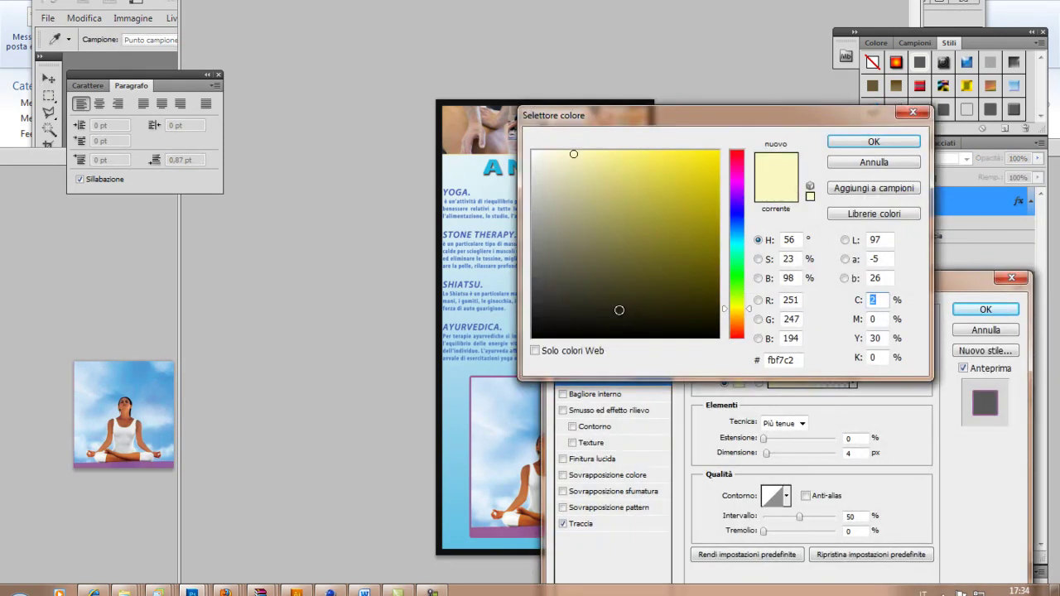
pyautogui.click(522, 531)
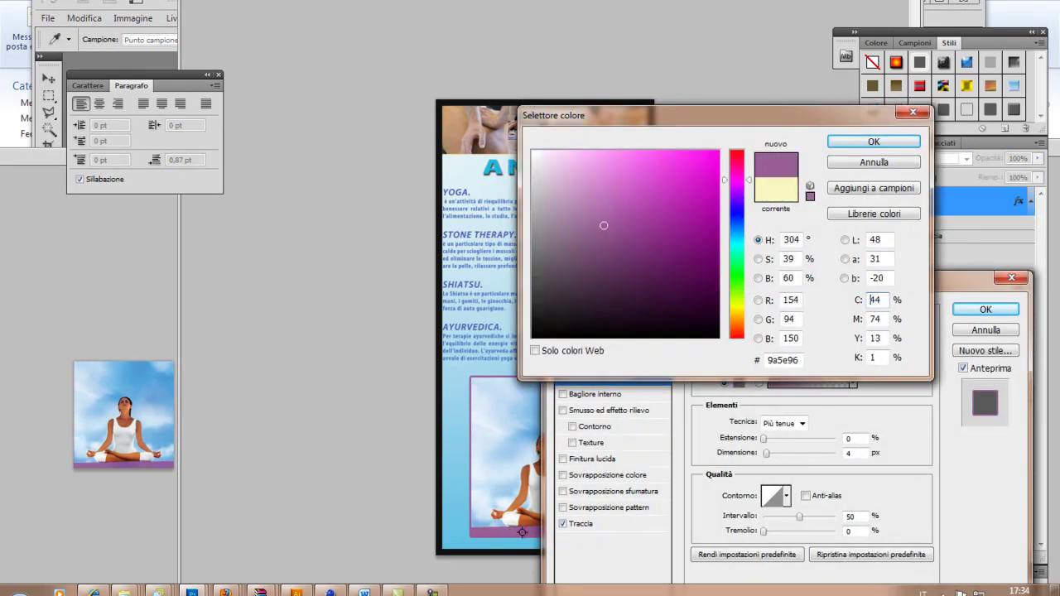
pyautogui.click(874, 141)
pyautogui.moveTo(765, 440); pyautogui.dragTo(772, 440)
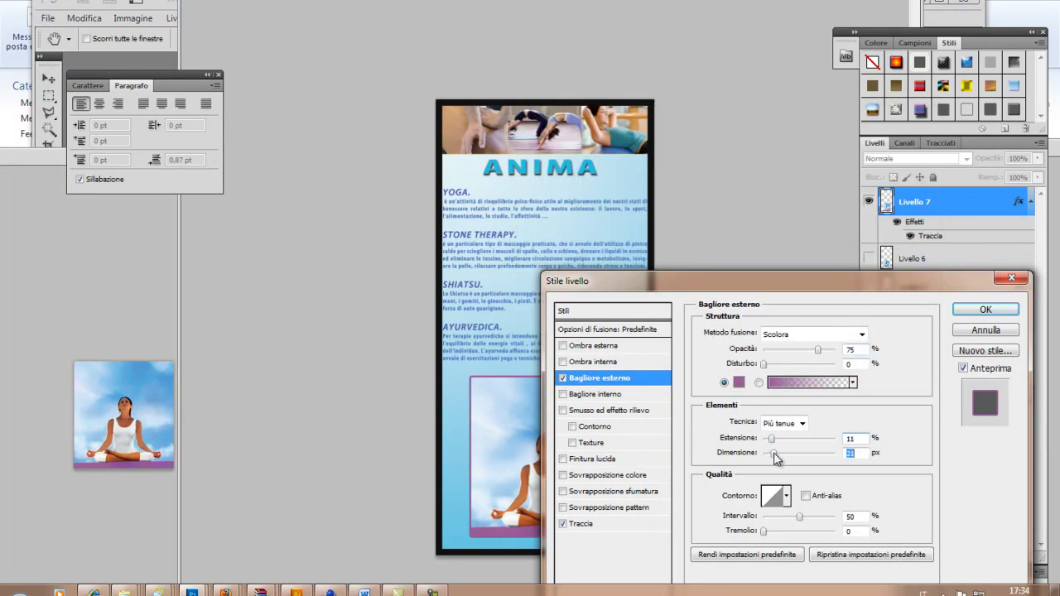
pyautogui.click(977, 311)
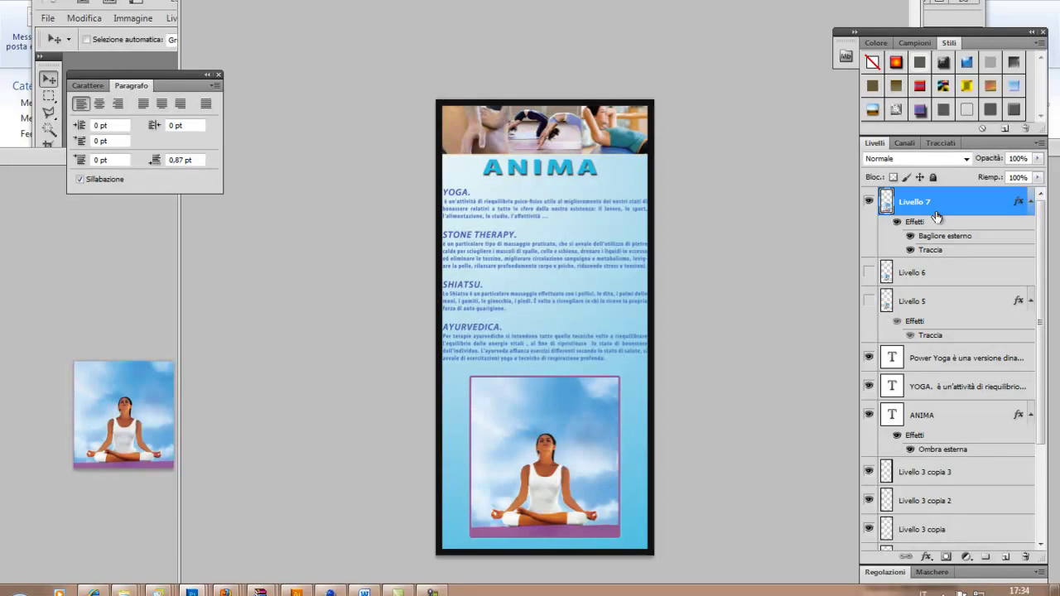
# Toggle the light-blue gradient layer Livello 4 on and off, leaving it hidden
pyautogui.moveTo(1042, 369); pyautogui.dragTo(1042, 414)
pyautogui.click(869, 480)
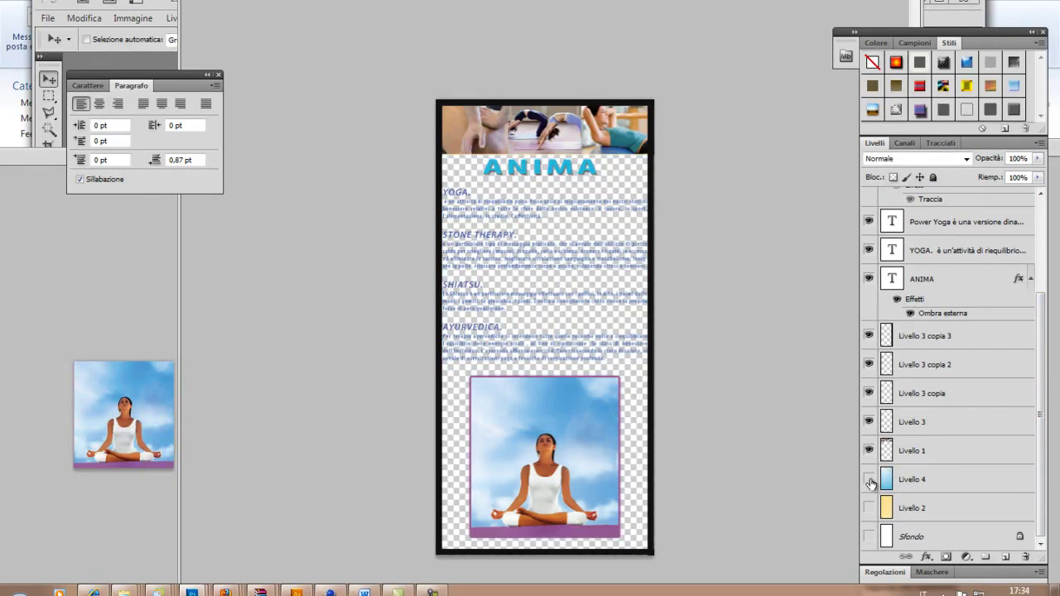
pyautogui.click(869, 479)
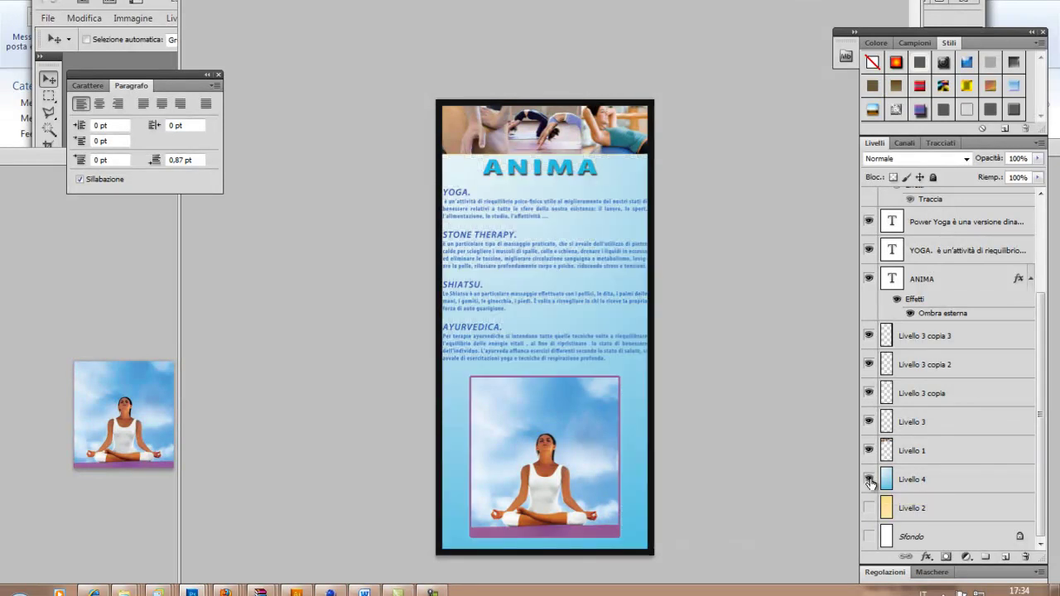
pyautogui.click(869, 480)
pyautogui.click(869, 480)
pyautogui.moveTo(1041, 414); pyautogui.dragTo(1041, 307)
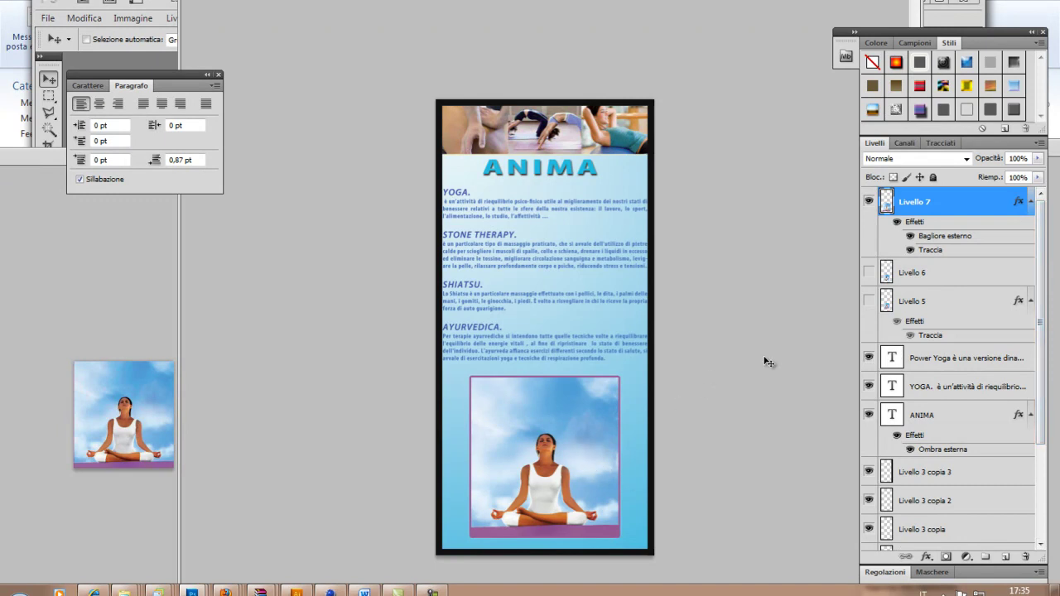
pyautogui.scroll(-5, 1042, 296)
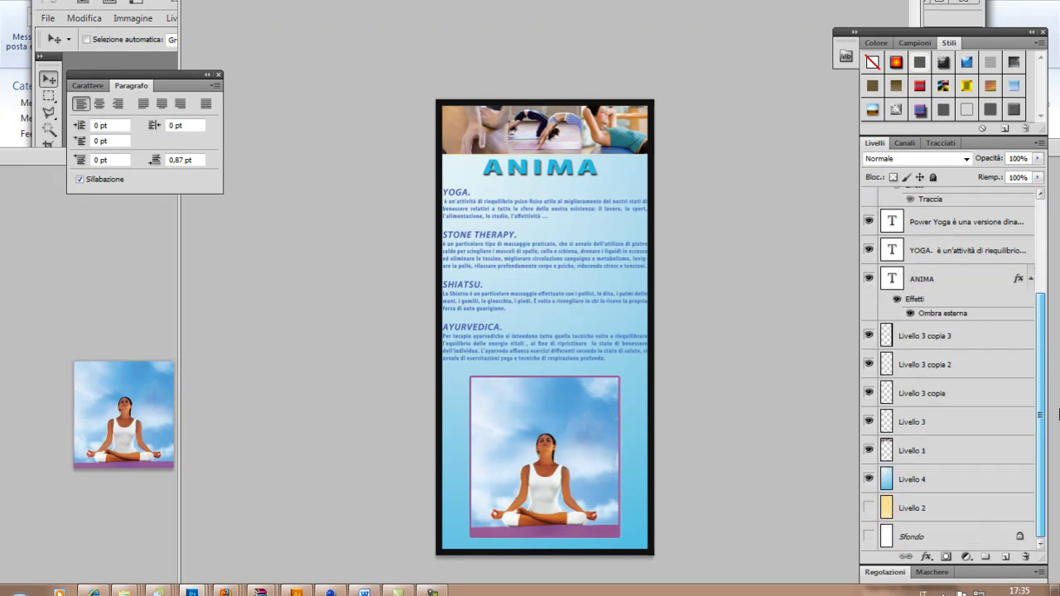
pyautogui.click(869, 479)
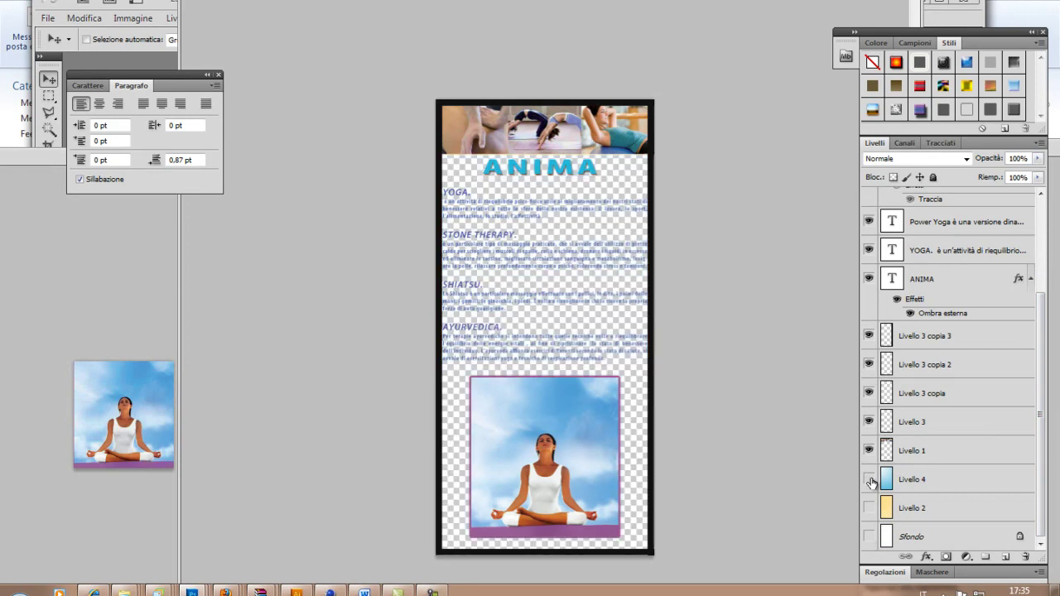
pyautogui.scroll(5, 1042, 282)
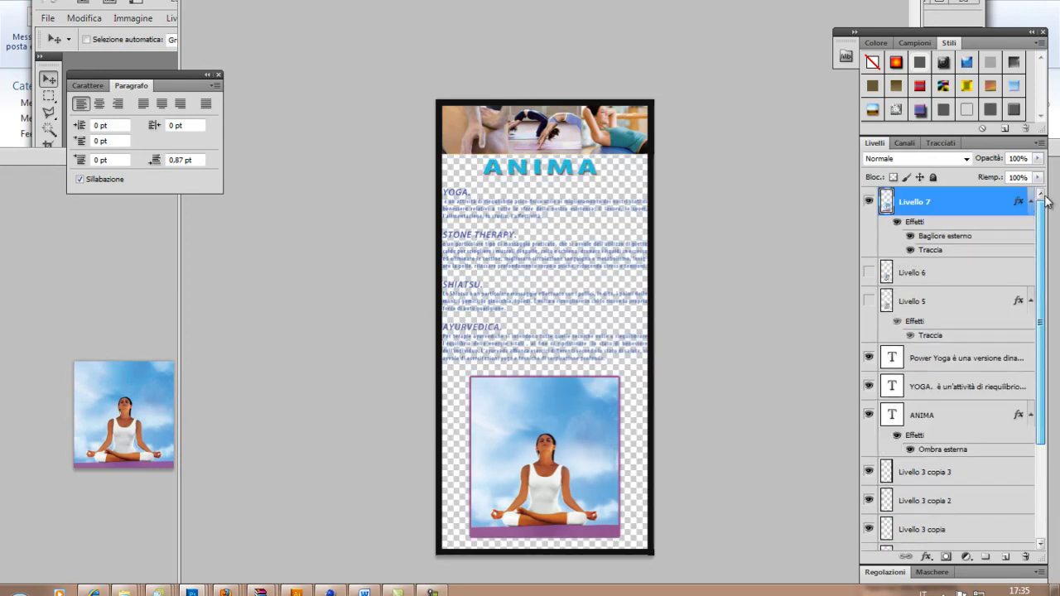
pyautogui.click(927, 557)
# Widen the meditation photo's purple outer glow beyond 21 px and confirm the glow and stroke
pyautogui.click(809, 433)
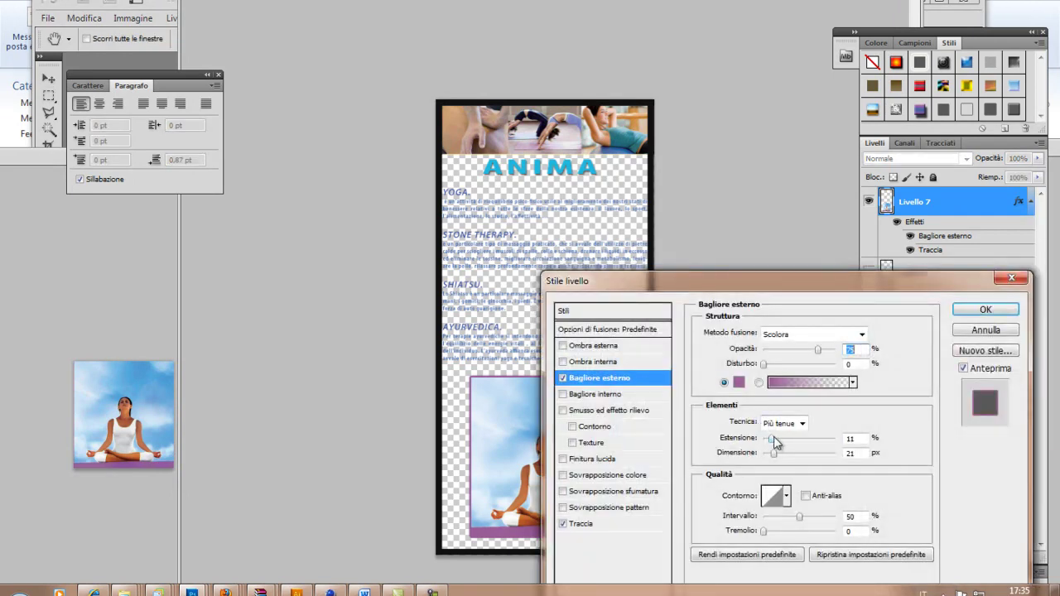
pyautogui.moveTo(783, 454); pyautogui.dragTo(789, 459)
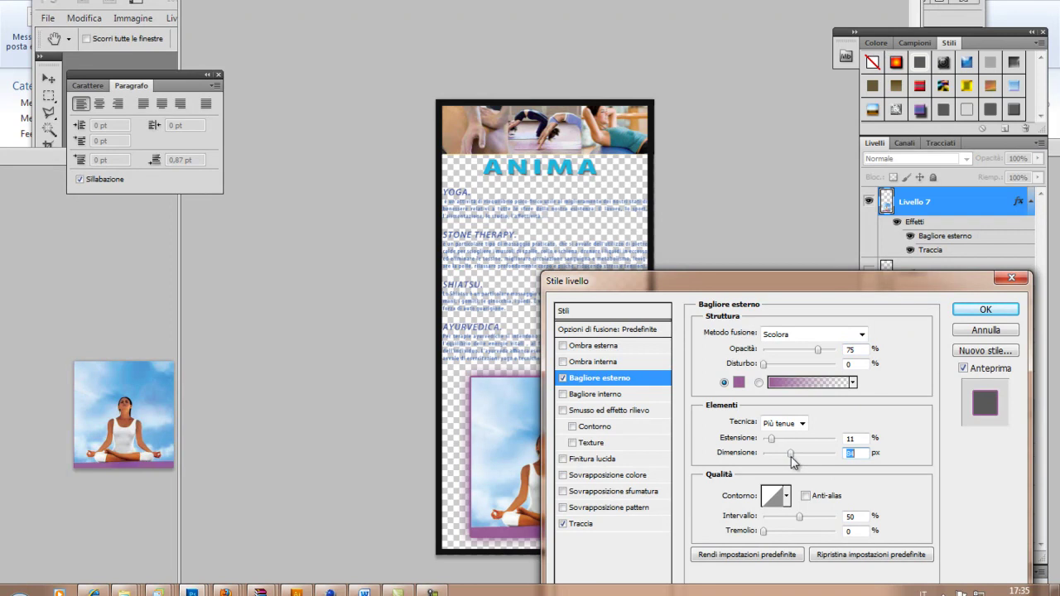
pyautogui.click(978, 309)
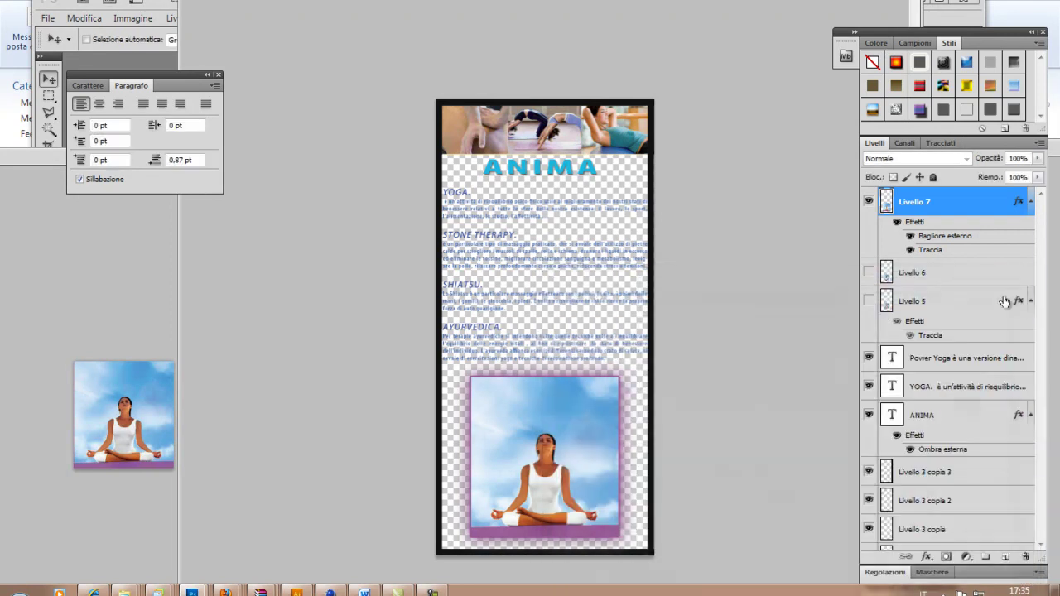
# Toggle Livello 4's blue gradient background on and off to compare, leaving it visible
pyautogui.moveTo(1042, 292); pyautogui.dragTo(1059, 406)
pyautogui.click(869, 479)
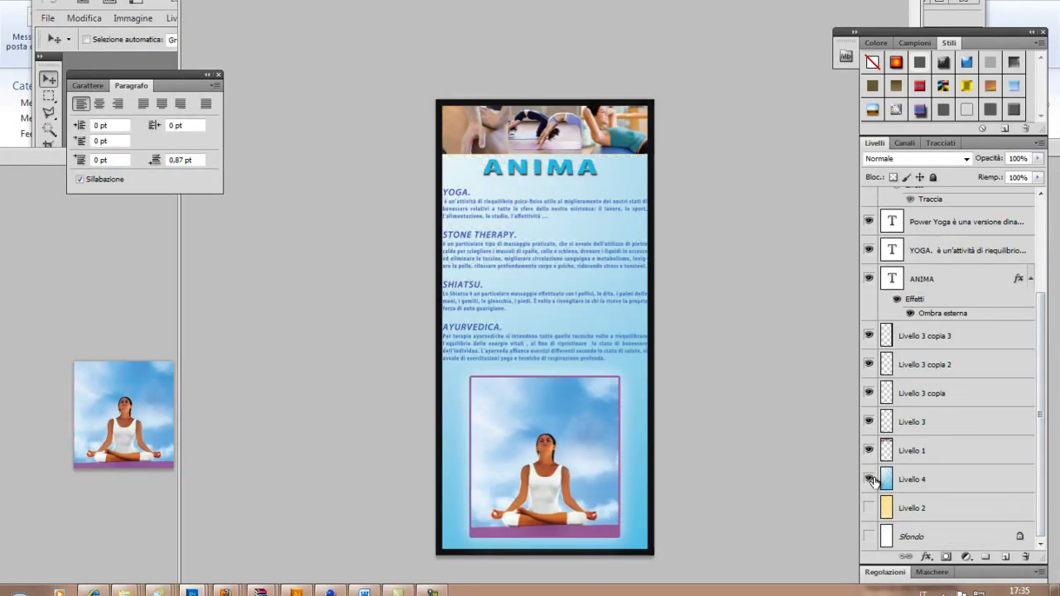
pyautogui.click(871, 480)
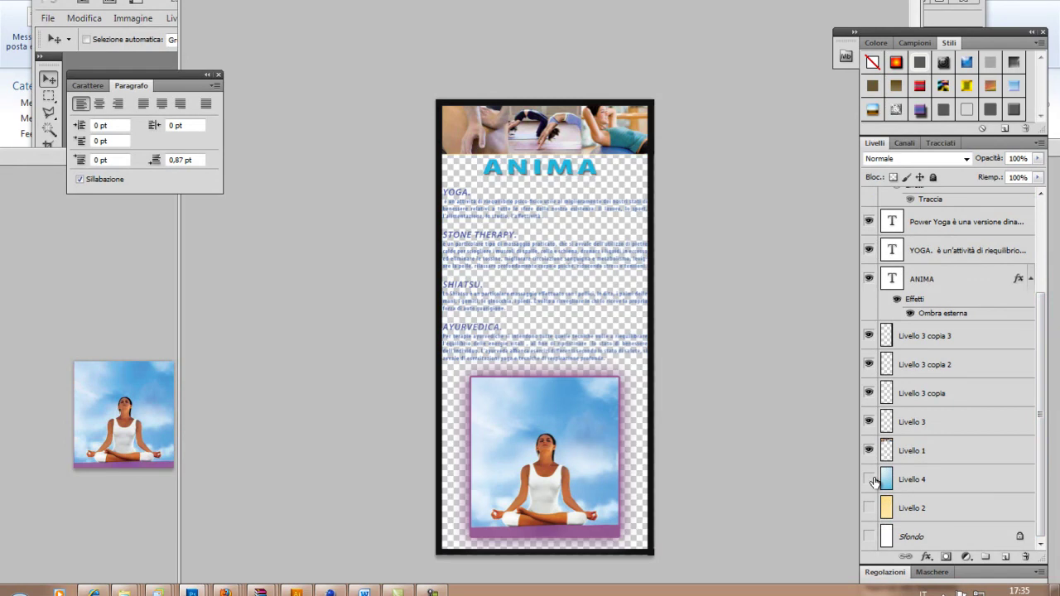
pyautogui.click(869, 478)
pyautogui.click(869, 479)
pyautogui.click(869, 480)
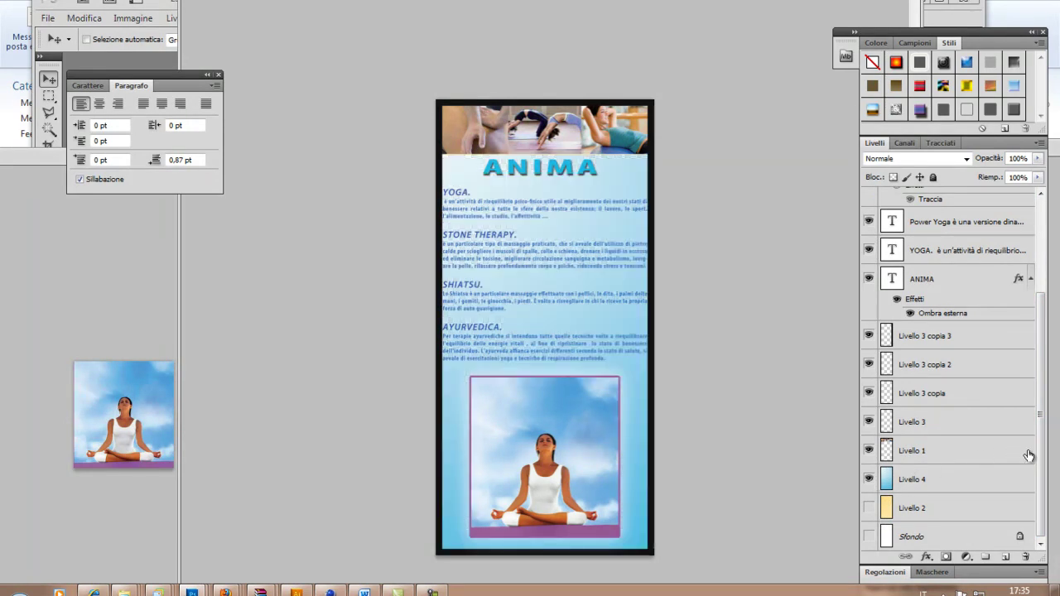
# Briefly hide and reshow the meditation photo layer, dismiss the antivirus notice, and check Livello 7's options
pyautogui.moveTo(1042, 381); pyautogui.dragTo(1048, 246)
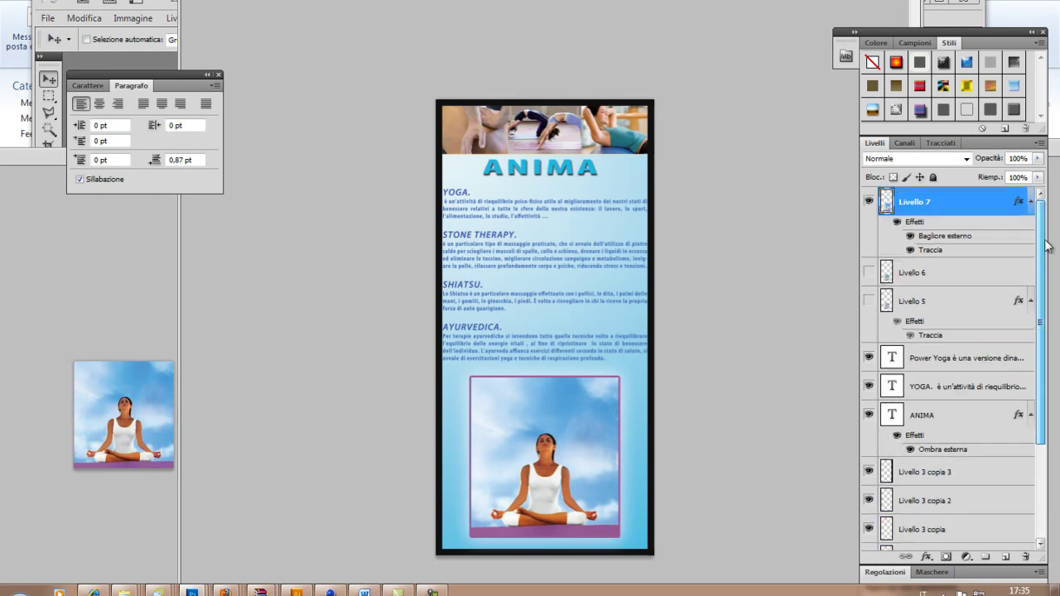
pyautogui.click(869, 202)
pyautogui.click(869, 202)
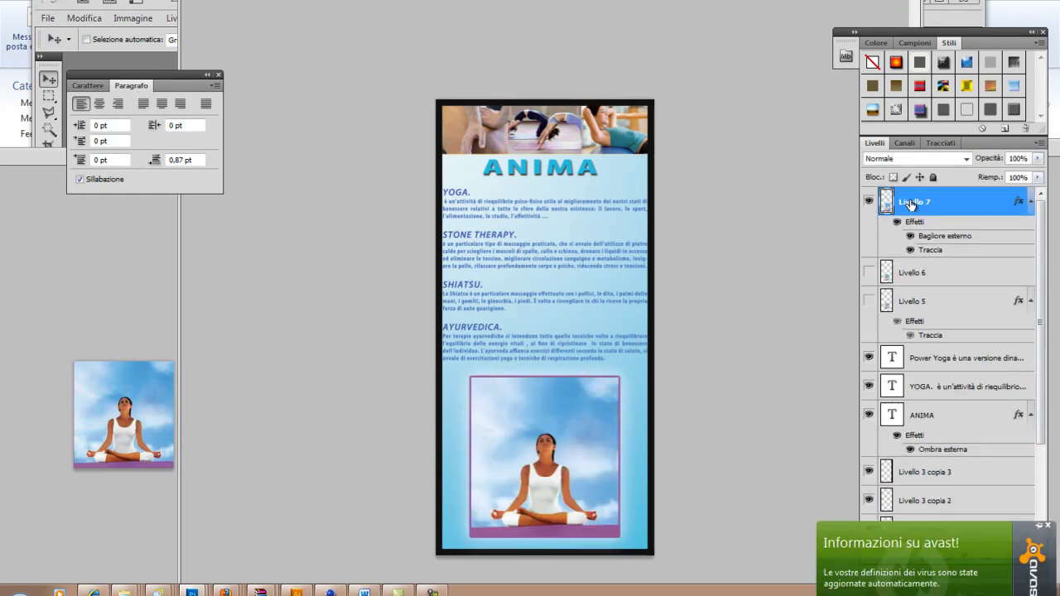
pyautogui.click(1048, 469)
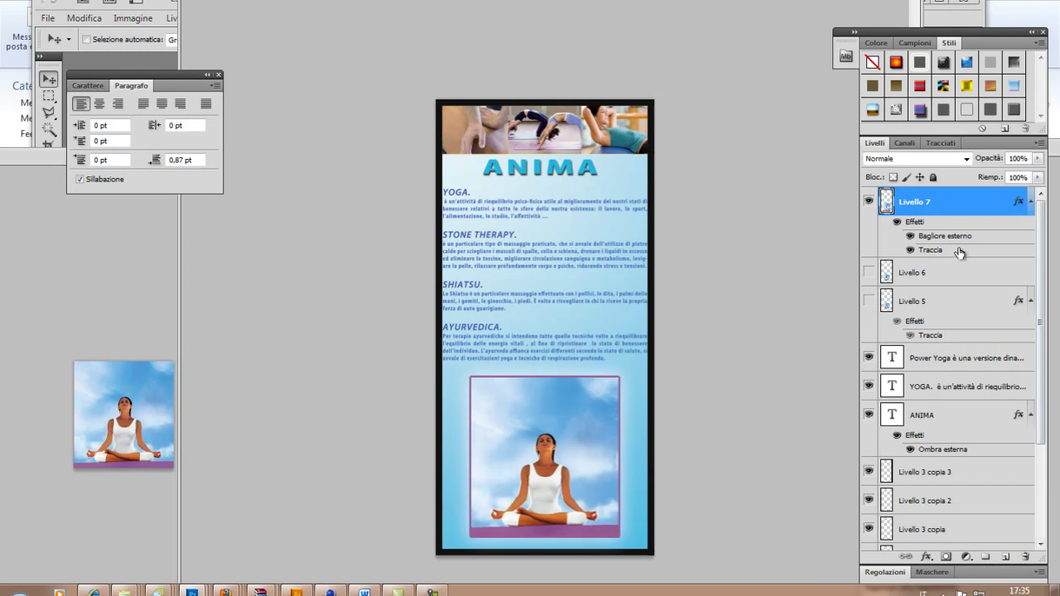
pyautogui.rightClick(932, 203)
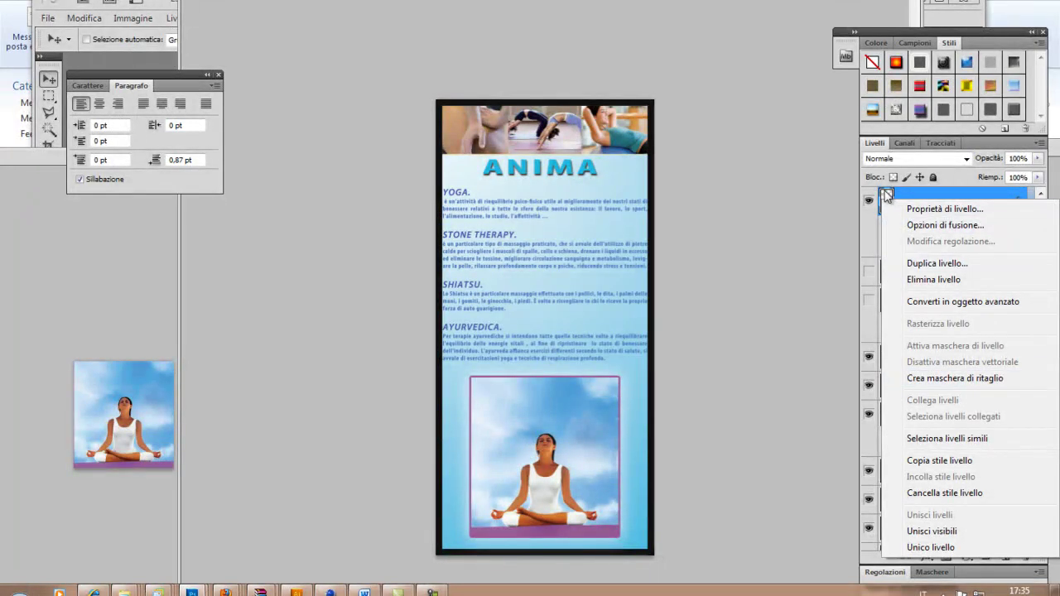
pyautogui.click(905, 195)
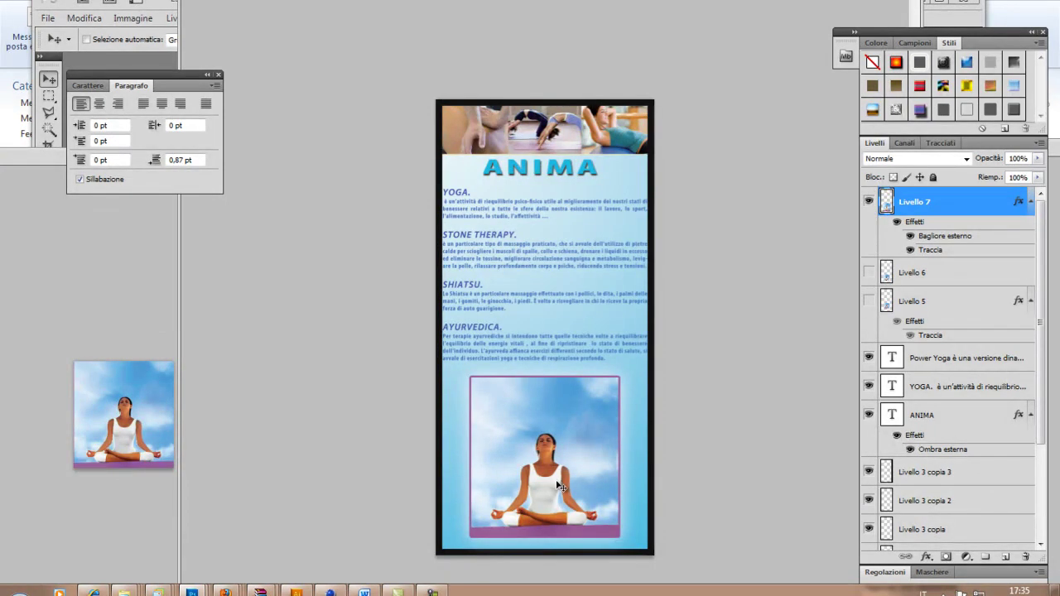
# Save the brochure as layered PSD 'FAC3', accepting Maximize Compatibility
pyautogui.click(48, 17)
pyautogui.click(101, 242)
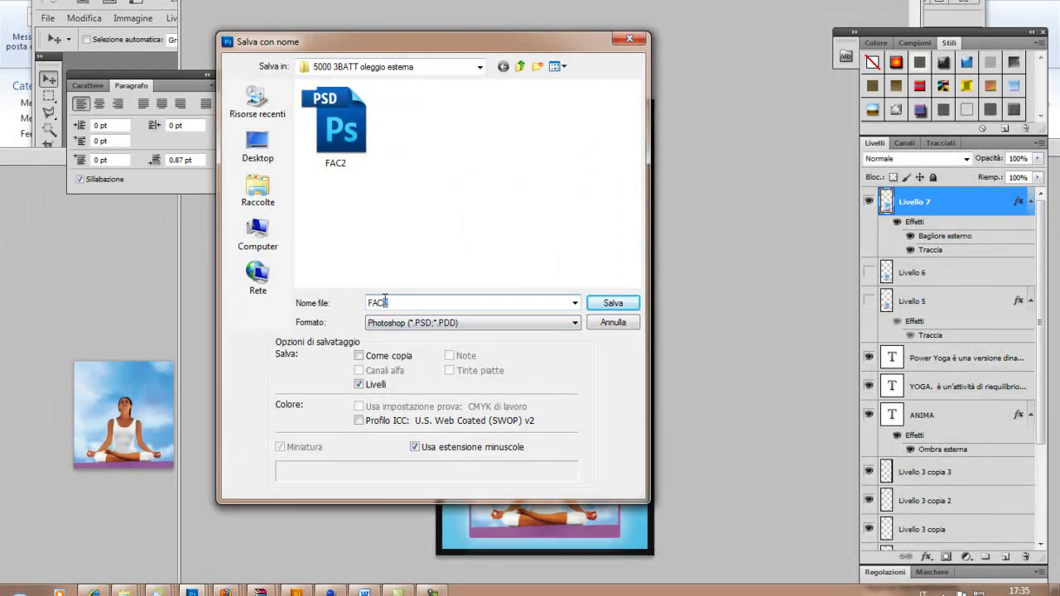
pyautogui.click(632, 305)
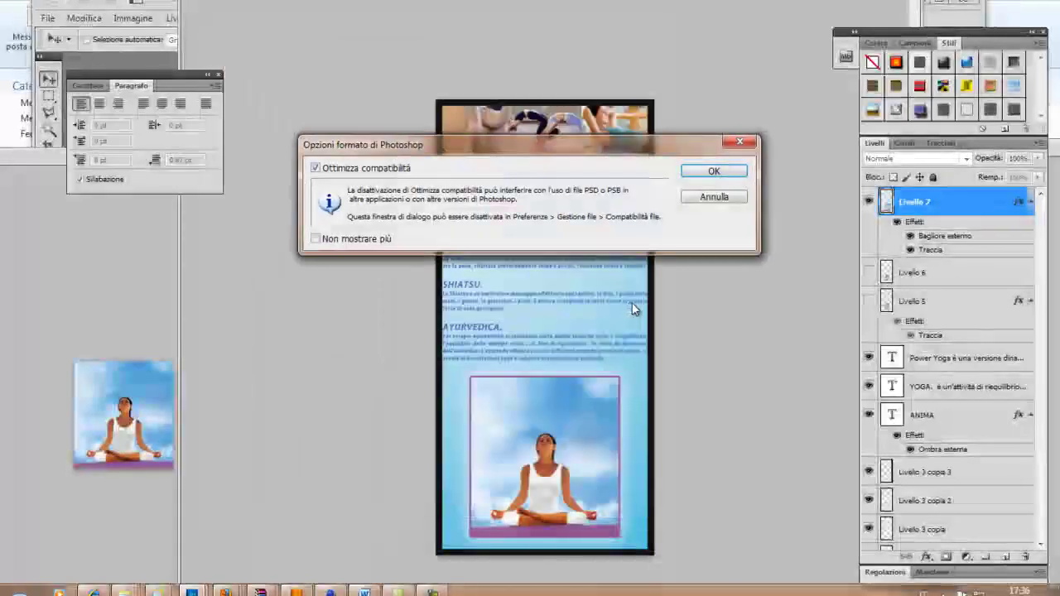
pyautogui.click(705, 171)
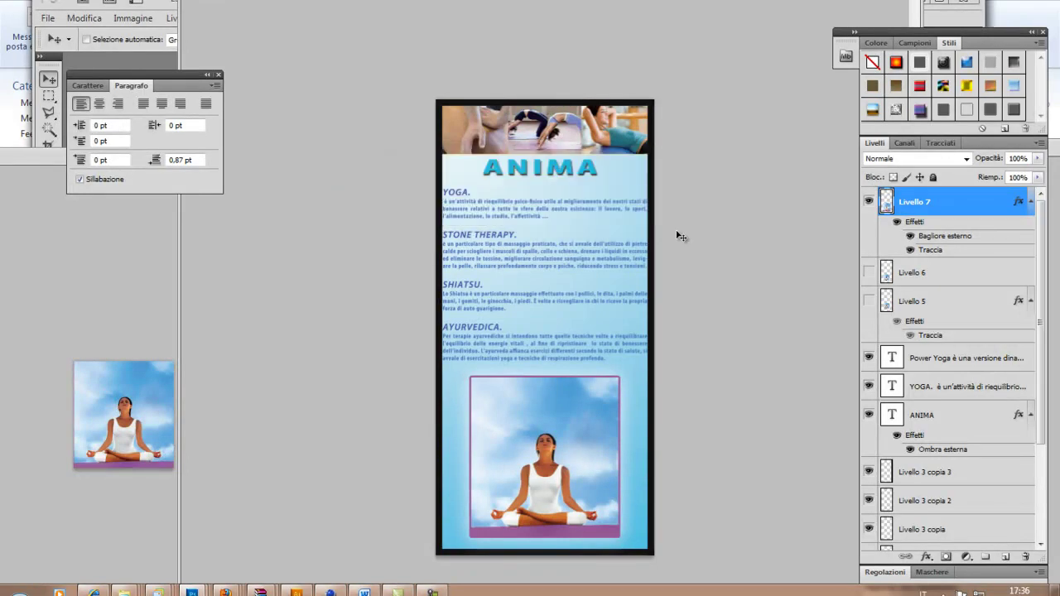
# Hide the black frame strip at the ANIMA panel top and select Livello 1
pyautogui.moveTo(869, 471); pyautogui.dragTo(886, 528)
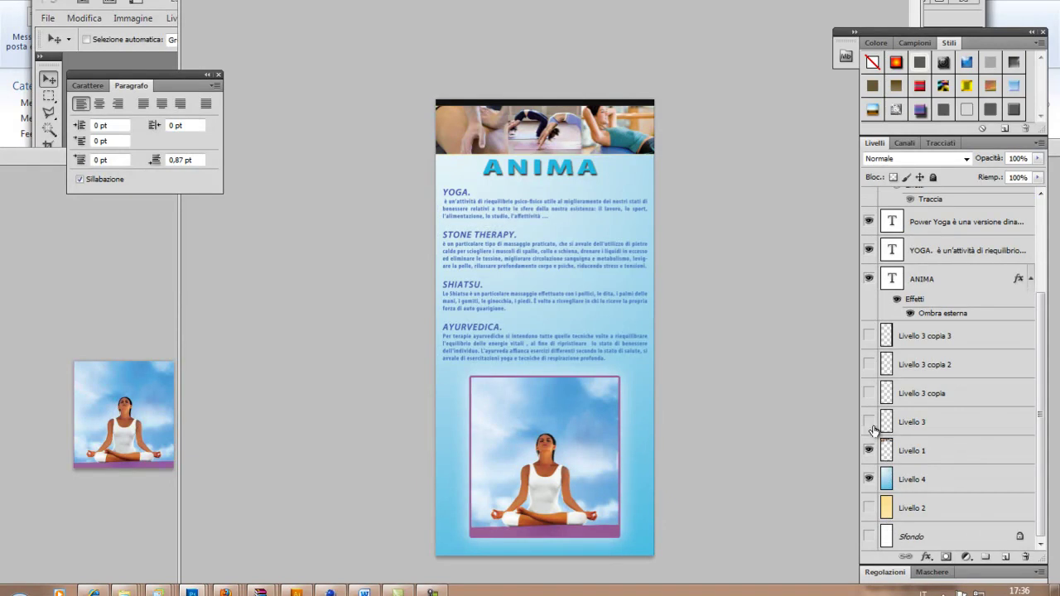
pyautogui.click(869, 424)
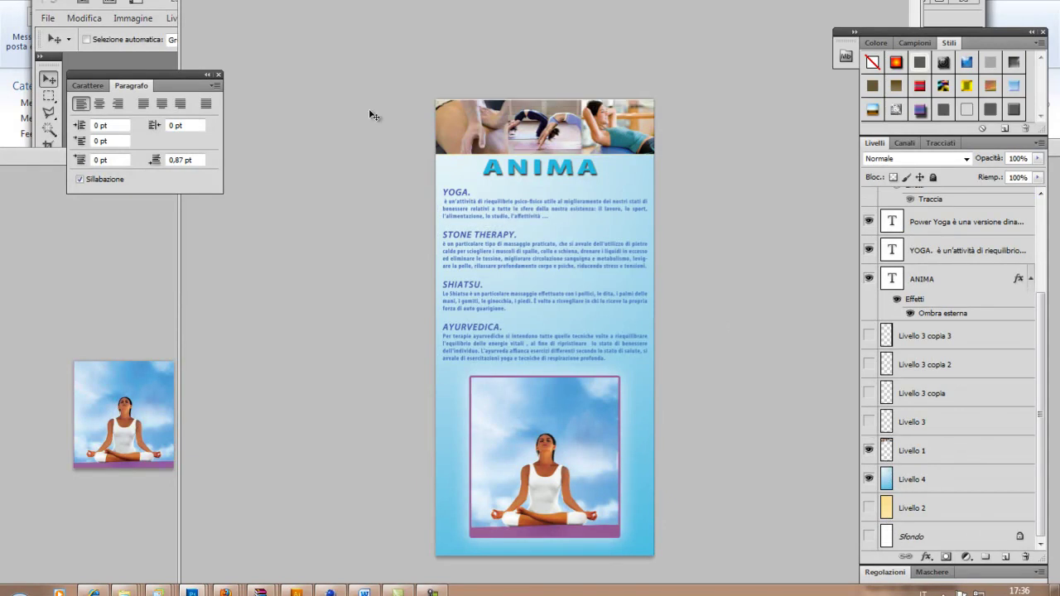
pyautogui.rightClick(522, 127)
pyautogui.click(559, 136)
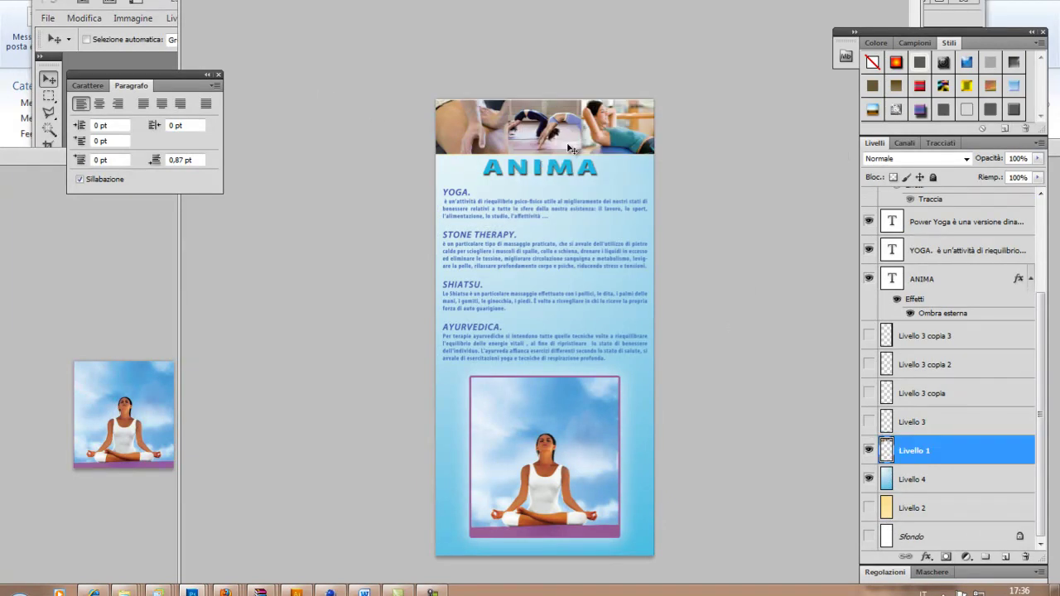
# Switch to floating windows and close Senza titolo-5 without saving
pyautogui.press('f')
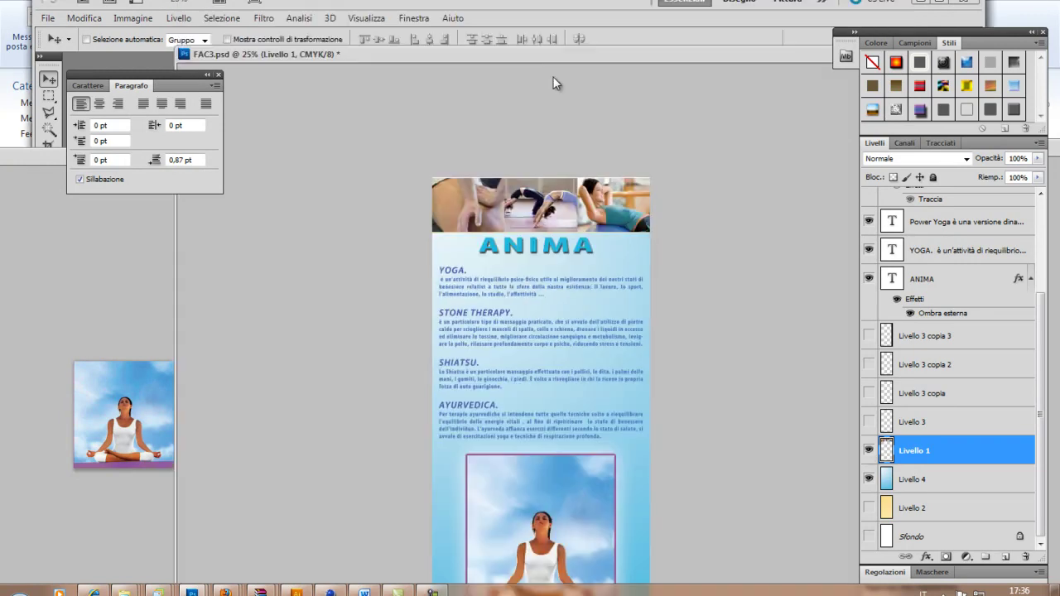
pyautogui.click(663, 153)
pyautogui.moveTo(663, 153)
pyautogui.mouseDown()
pyautogui.moveTo(569, 155)
pyautogui.moveTo(140, 465)
pyautogui.mouseUp()
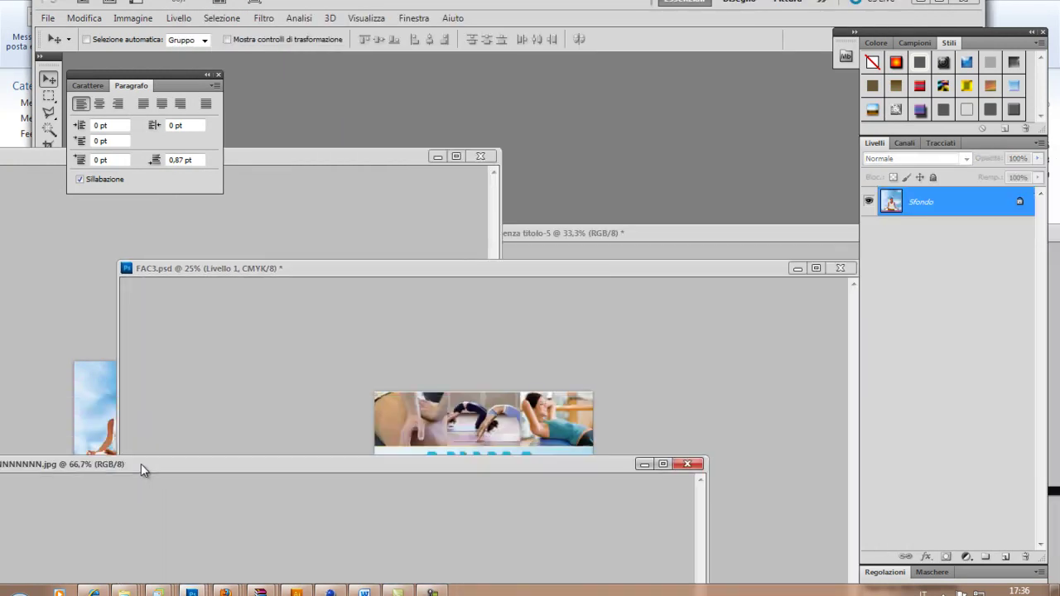
pyautogui.moveTo(558, 242)
pyautogui.mouseDown()
pyautogui.moveTo(468, 307)
pyautogui.moveTo(276, 384)
pyautogui.mouseUp()
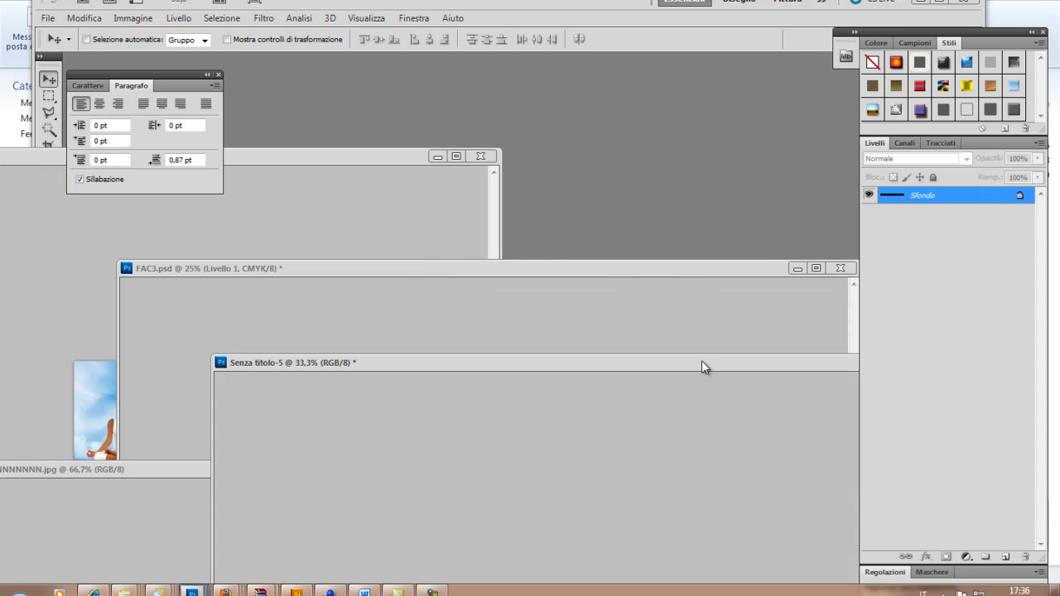
pyautogui.moveTo(704, 361); pyautogui.dragTo(508, 361)
pyautogui.click(737, 363)
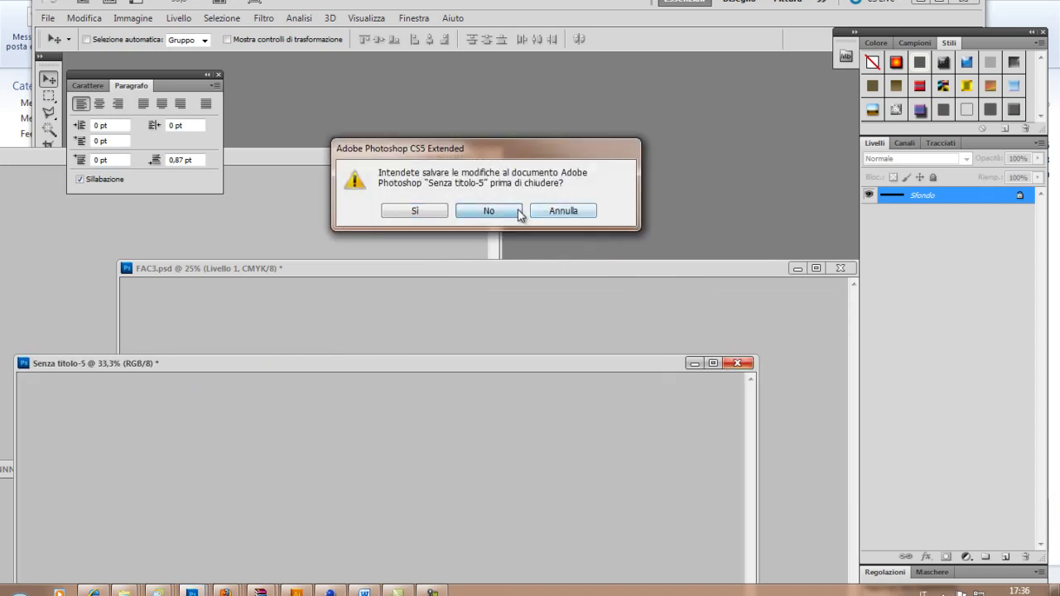
pyautogui.click(515, 212)
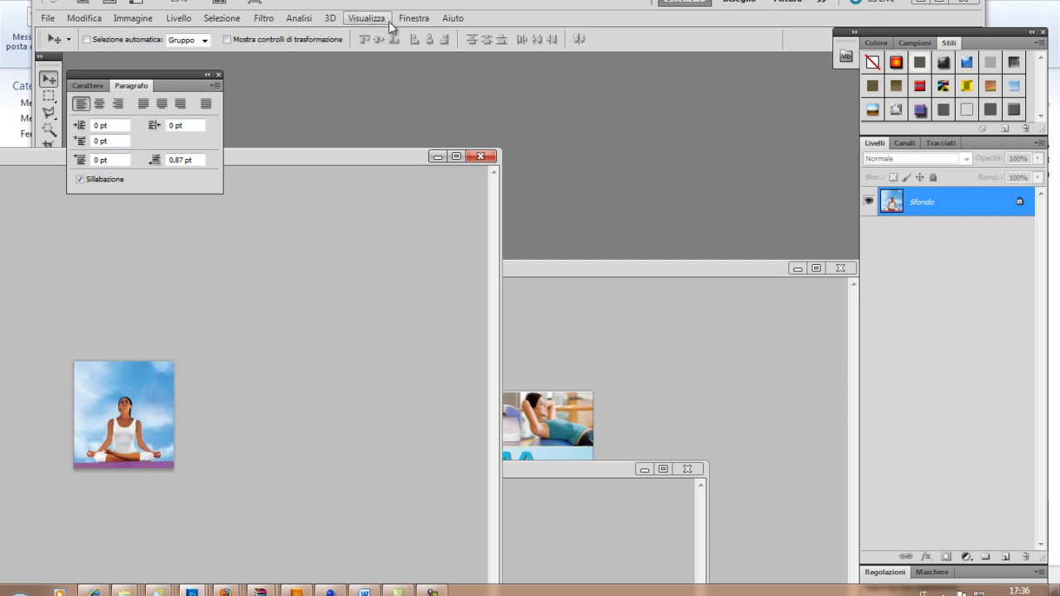
pyautogui.click(411, 18)
pyautogui.moveTo(413, 17)
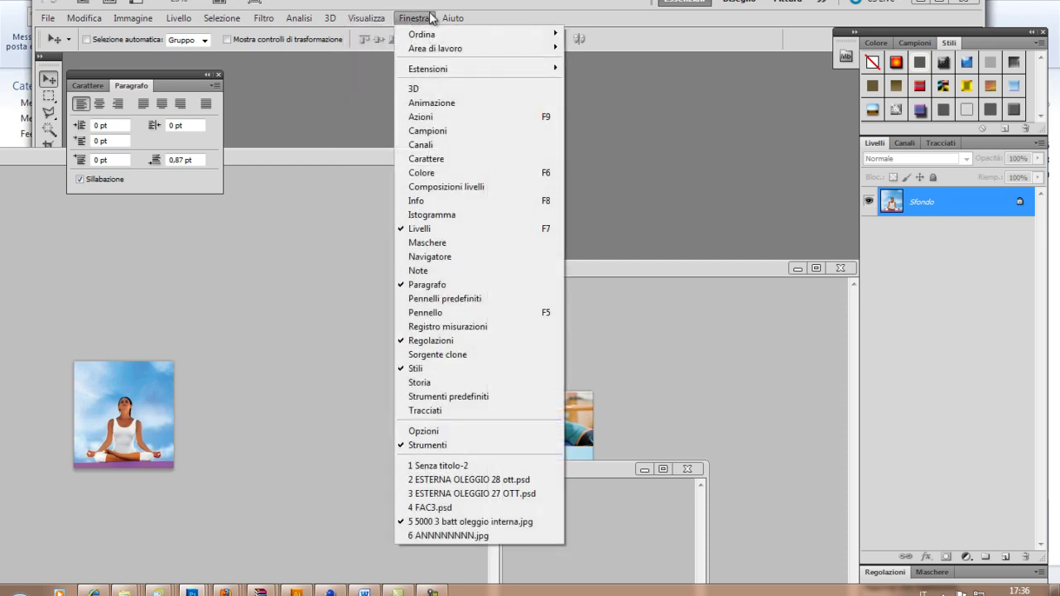
# Revert the brochure interior to its original snapshot and crop it to the ANIMA header photo strip
pyautogui.click(522, 377)
pyautogui.click(953, 125)
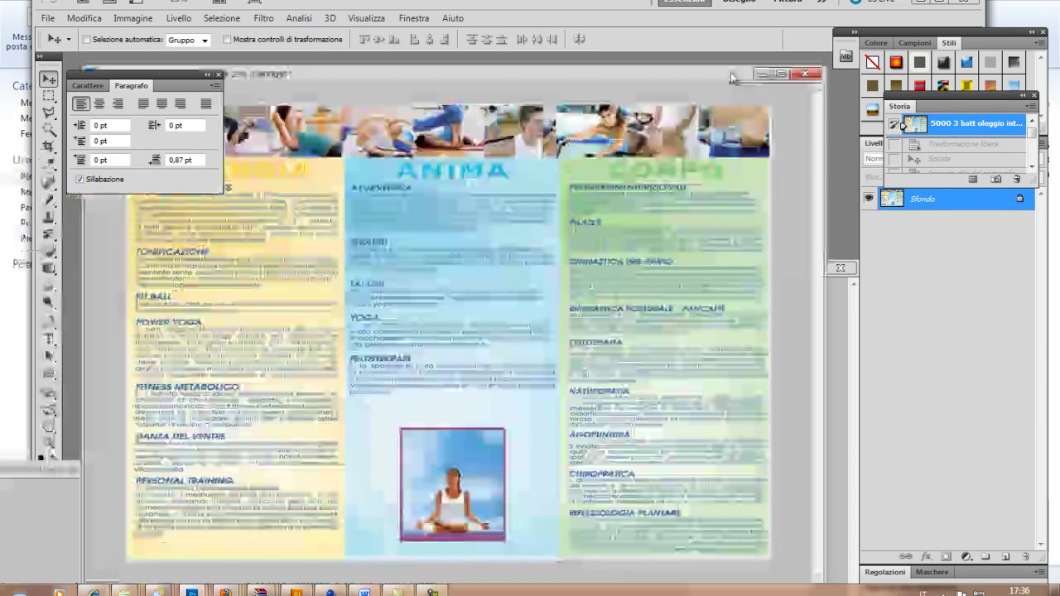
pyautogui.moveTo(414, 159); pyautogui.dragTo(838, 149)
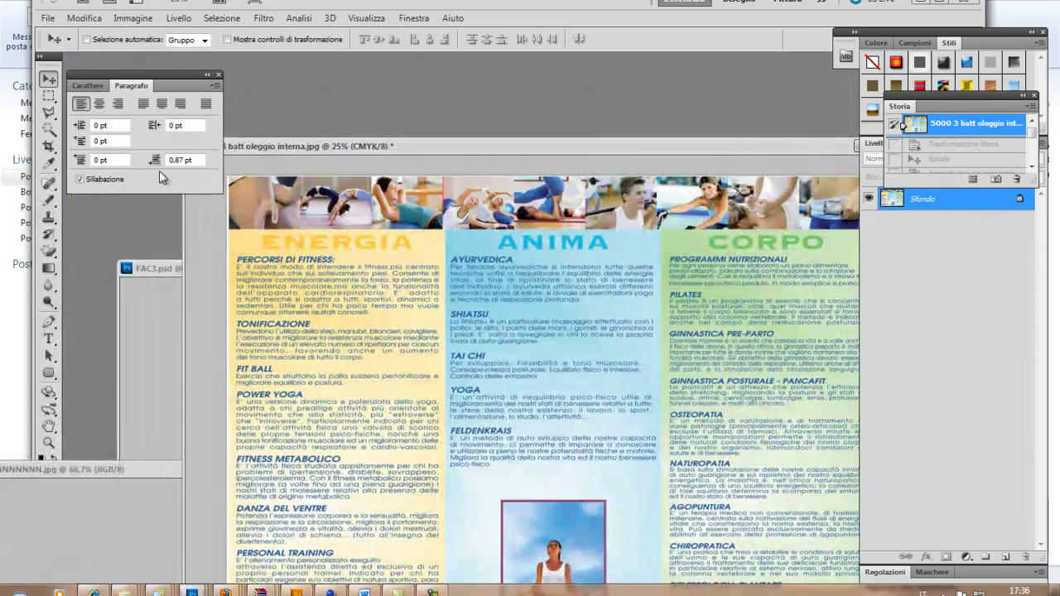
pyautogui.click(49, 147)
pyautogui.moveTo(445, 176)
pyautogui.mouseDown()
pyautogui.moveTo(576, 225)
pyautogui.moveTo(656, 207)
pyautogui.mouseUp()
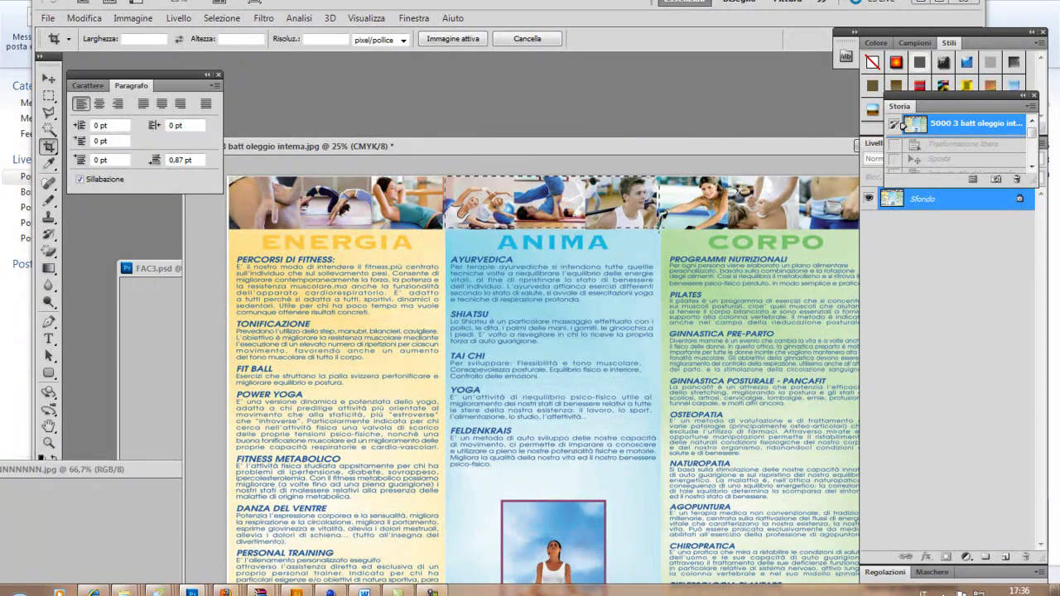
pyautogui.moveTo(656, 227); pyautogui.dragTo(660, 229)
pyautogui.rightClick(609, 204)
pyautogui.click(634, 213)
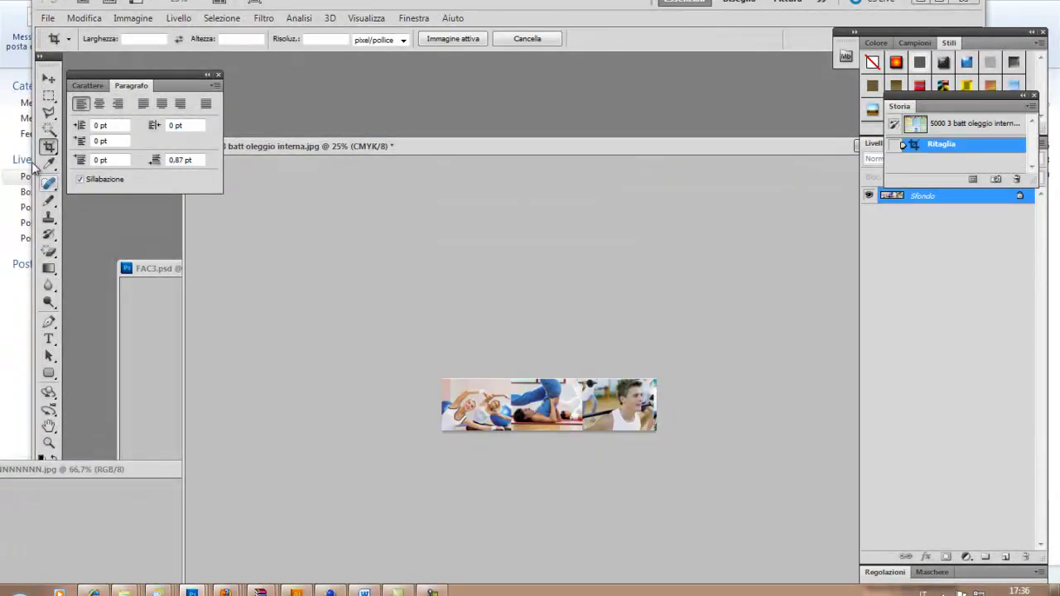
# Drag the cropped photo strip into FAC3.psd as new layer Livello 8
pyautogui.click(50, 79)
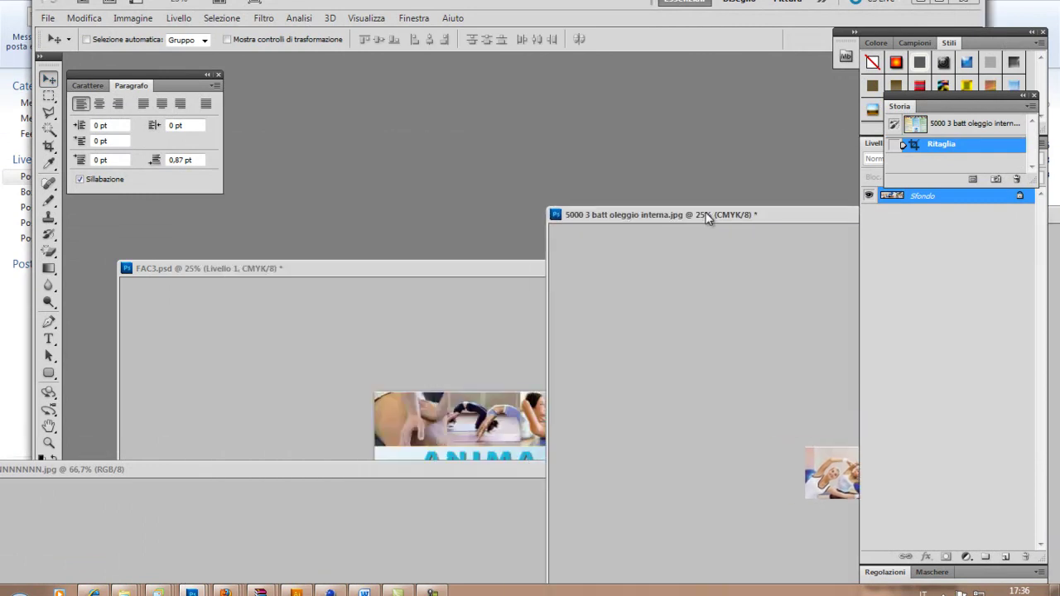
pyautogui.moveTo(342, 147); pyautogui.dragTo(684, 215)
pyautogui.moveTo(828, 480)
pyautogui.mouseDown()
pyautogui.moveTo(439, 418)
pyautogui.moveTo(507, 414)
pyautogui.moveTo(531, 429)
pyautogui.mouseUp()
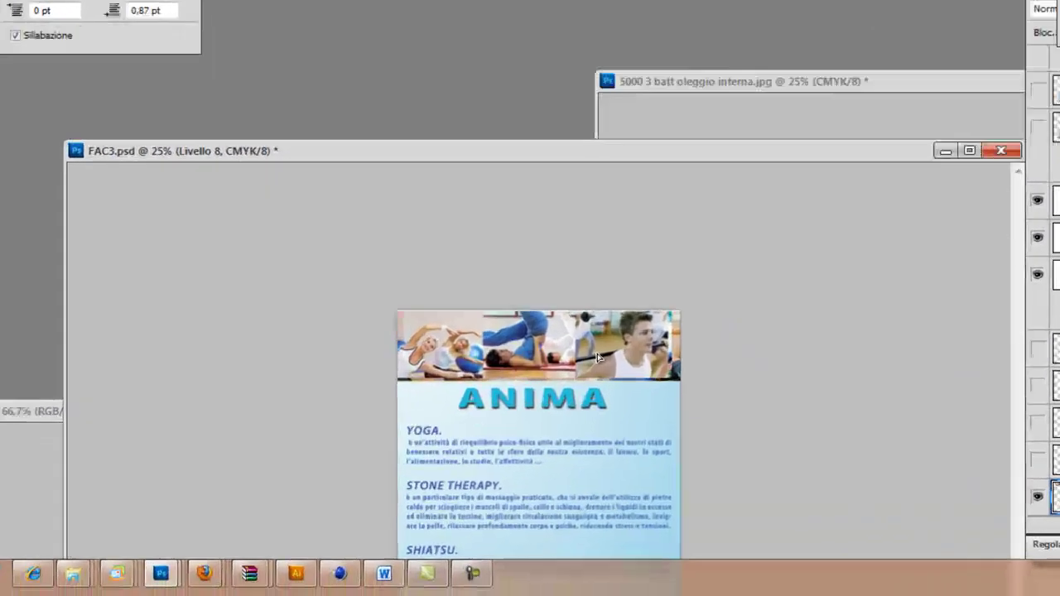
# Scale Livello 8's photo strip slightly narrower and nudge it up and left
pyautogui.click(8, 0)
pyautogui.moveTo(124, 116)
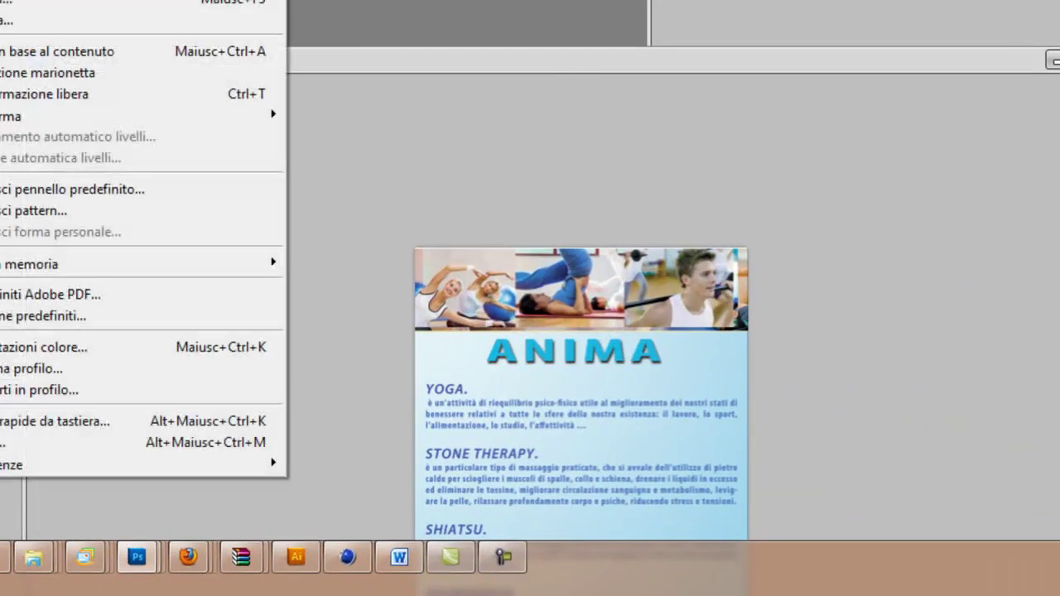
pyautogui.click(353, 146)
pyautogui.moveTo(747, 328)
pyautogui.mouseDown()
pyautogui.moveTo(736, 325)
pyautogui.moveTo(747, 331)
pyautogui.mouseUp()
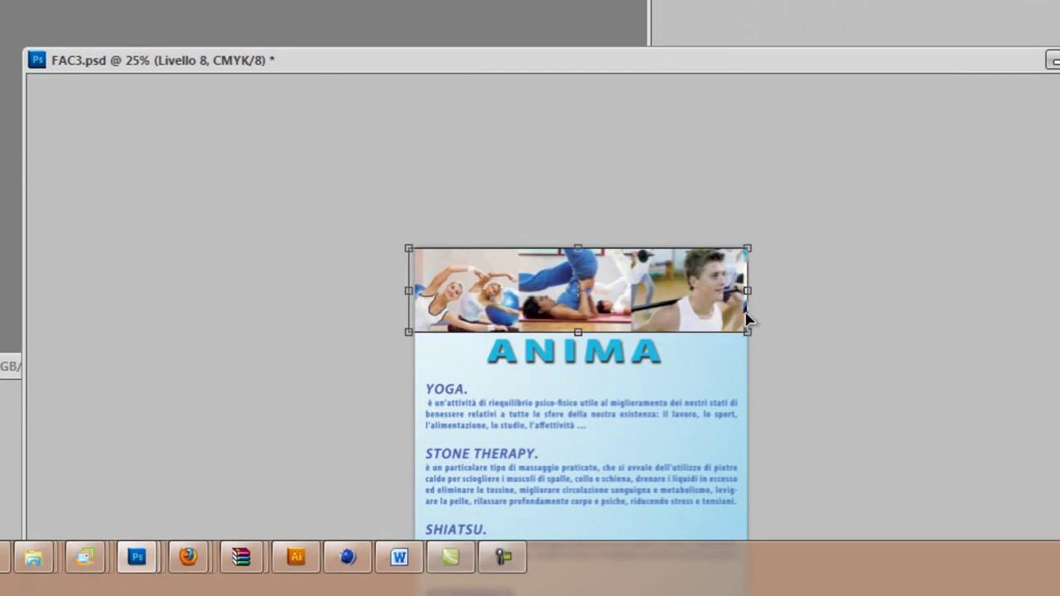
pyautogui.moveTo(753, 290)
pyautogui.mouseDown()
pyautogui.moveTo(721, 286)
pyautogui.moveTo(752, 282)
pyautogui.mouseUp()
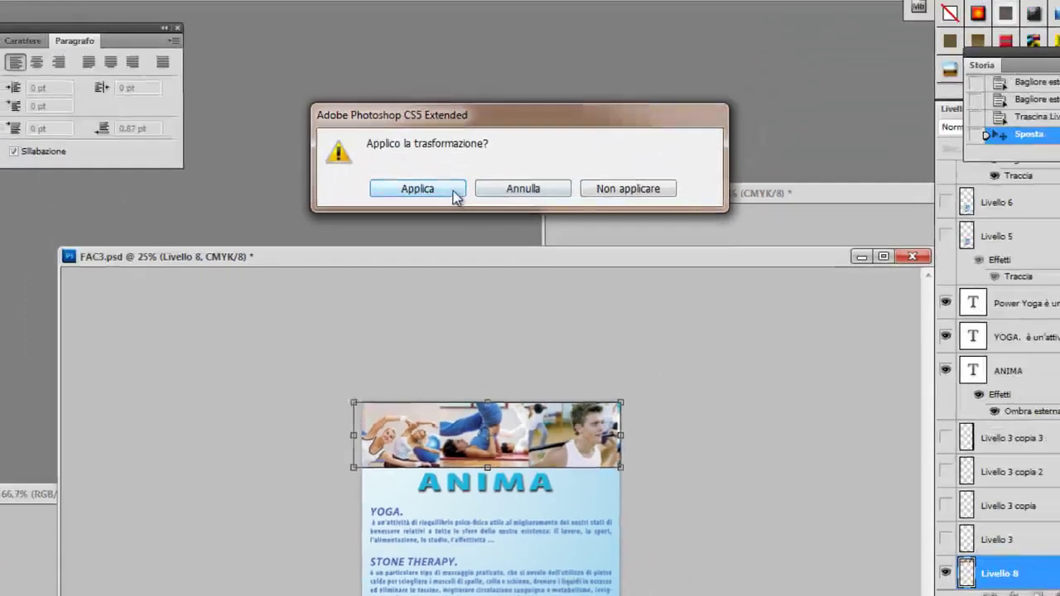
# Apply the strip's scale transform, move the FAC3.psd window up, and save the file
pyautogui.click(447, 191)
pyautogui.scroll(2, 986, 373)
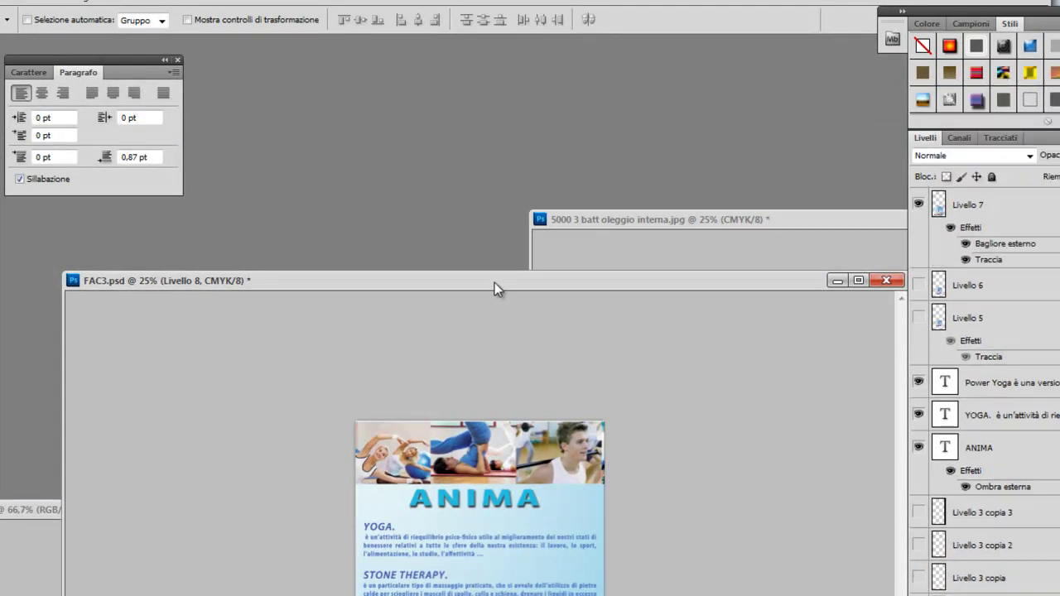
pyautogui.moveTo(494, 282); pyautogui.dragTo(450, 41)
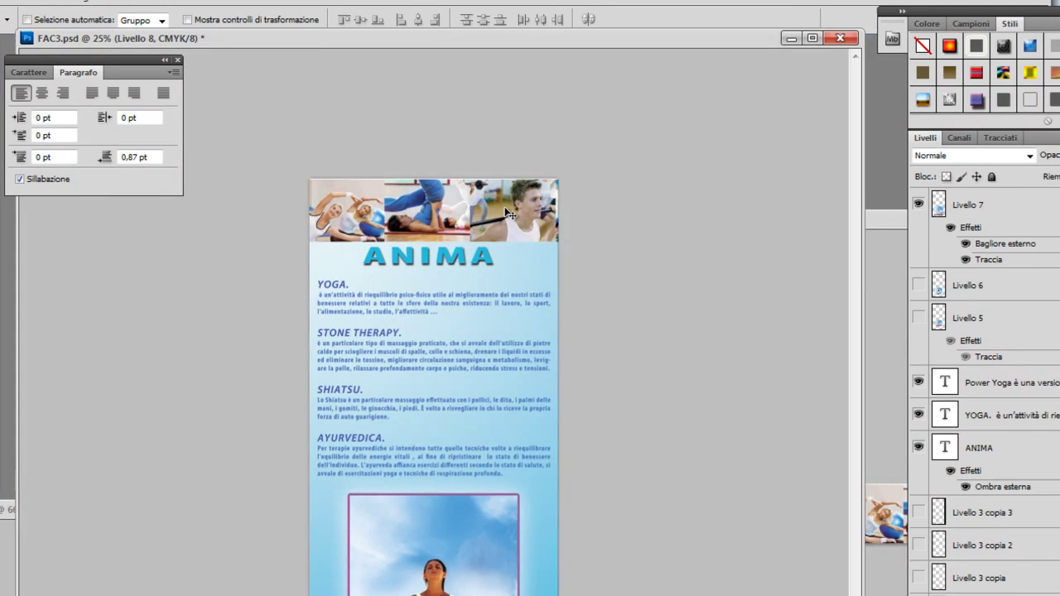
pyautogui.moveTo(516, 44); pyautogui.dragTo(518, 4)
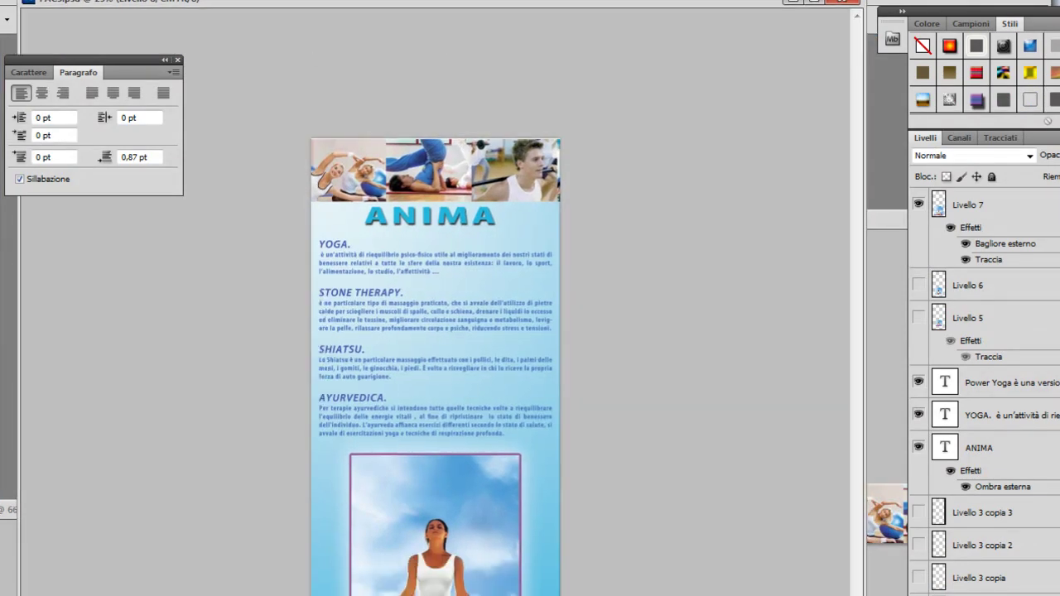
pyautogui.click(54, 237)
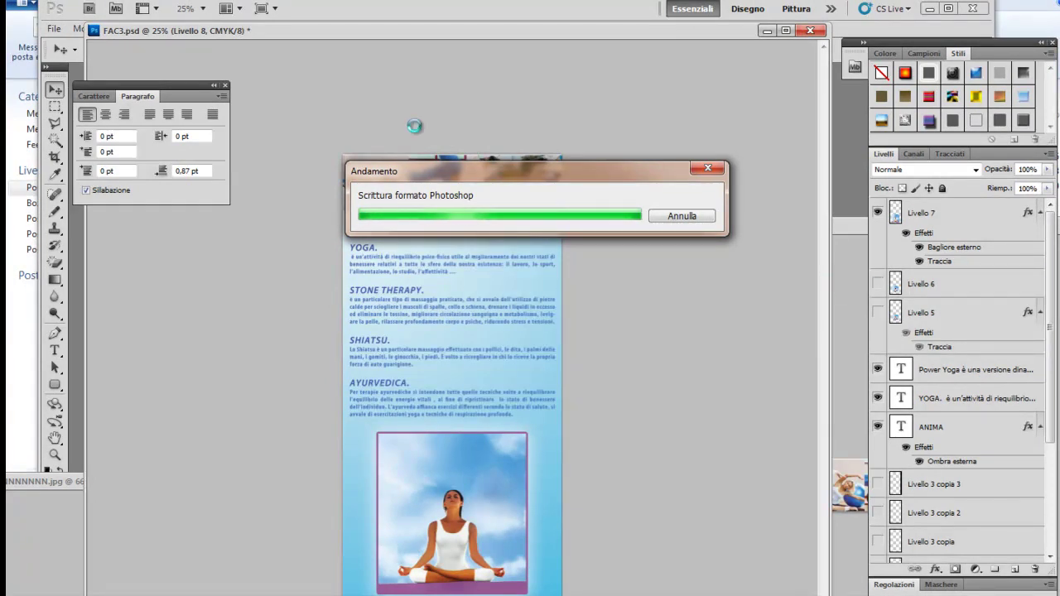
pyautogui.moveTo(472, 174)
pyautogui.mouseDown()
pyautogui.moveTo(513, 186)
pyautogui.moveTo(549, 179)
pyautogui.mouseUp()
# Select and hide the older Livello 1 photo layer under the strip
pyautogui.rightClick(557, 181)
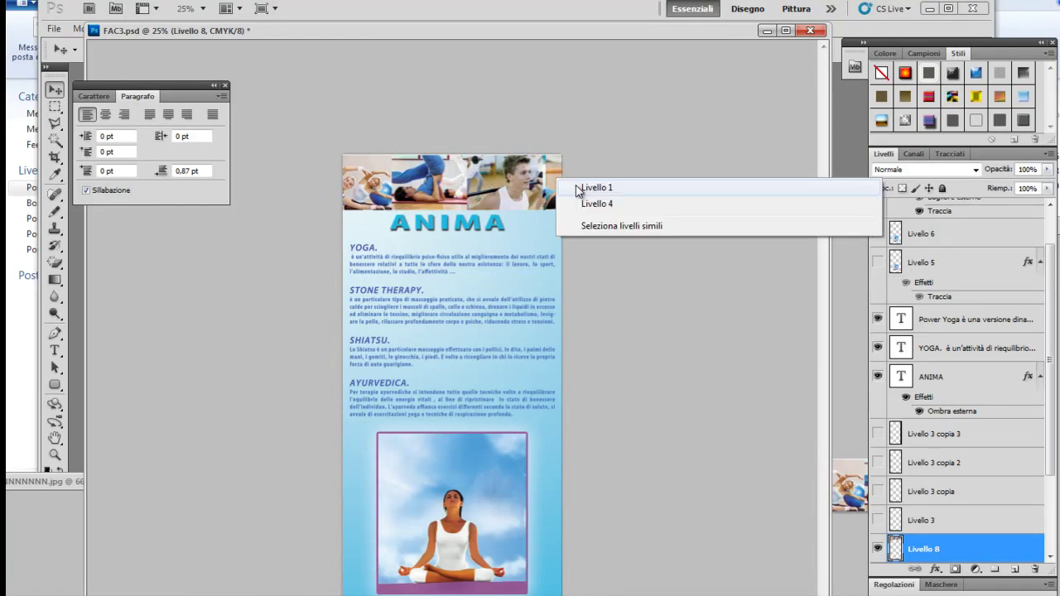
pyautogui.click(576, 186)
pyautogui.click(878, 549)
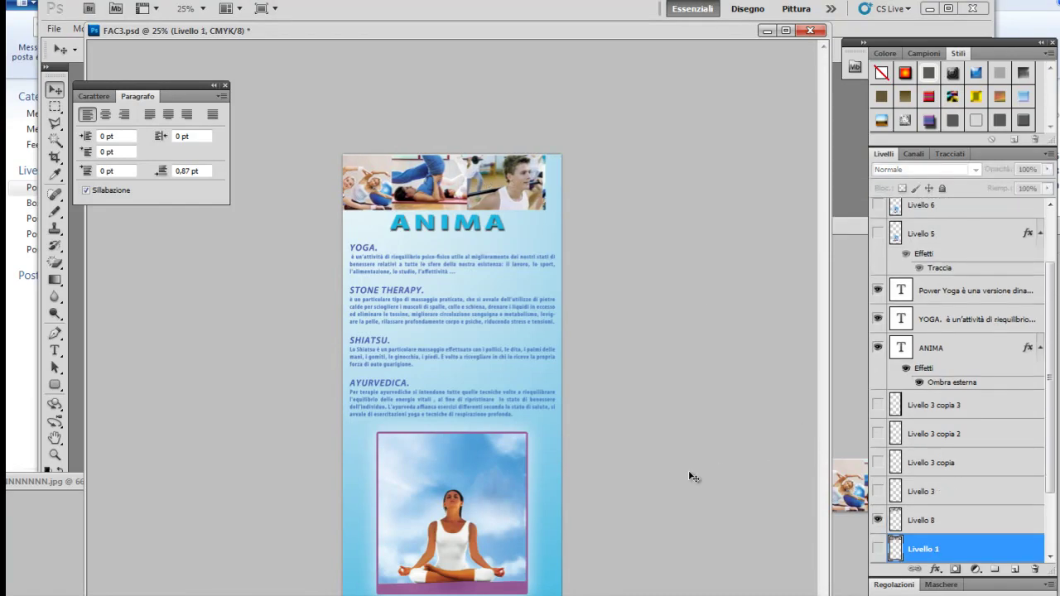
# Select Livello 8 and shift the photo strip right to reach the panel's right edge
pyautogui.rightClick(528, 184)
pyautogui.click(572, 197)
pyautogui.moveTo(521, 191); pyautogui.dragTo(534, 185)
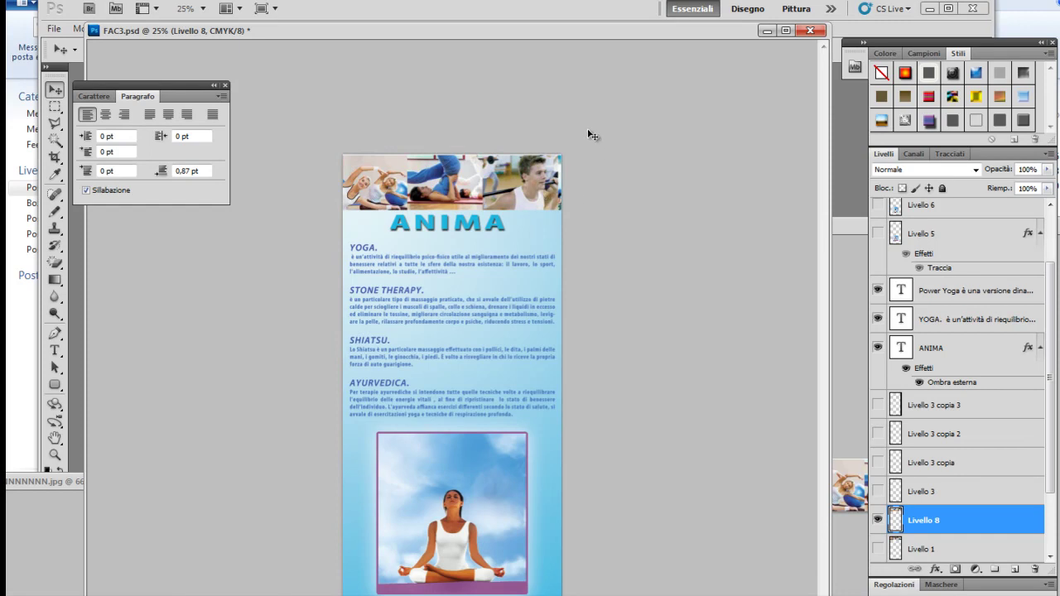
pyautogui.rightClick(533, 189)
pyautogui.press('Escape')
pyautogui.click(53, 31)
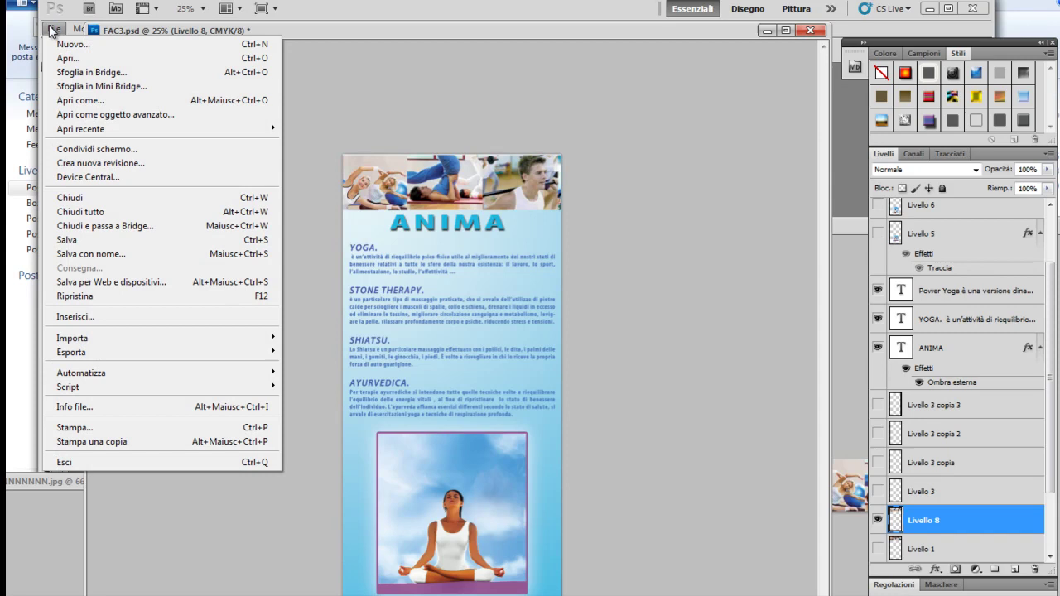
# Save the ANIMA flyer, then close FAC2.psd without saving
pyautogui.click(116, 241)
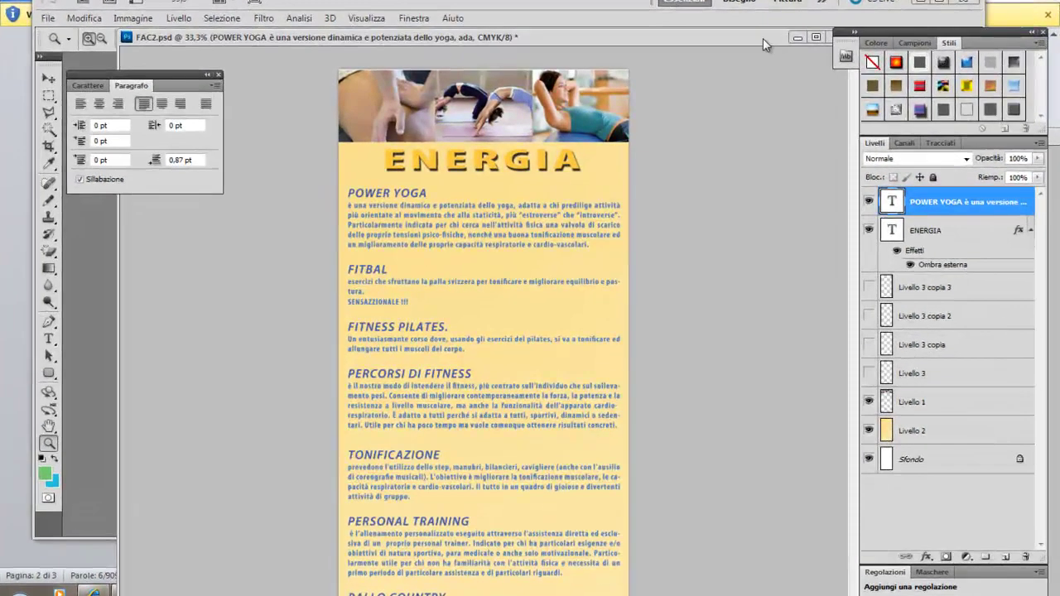
pyautogui.moveTo(764, 44); pyautogui.dragTo(701, 67)
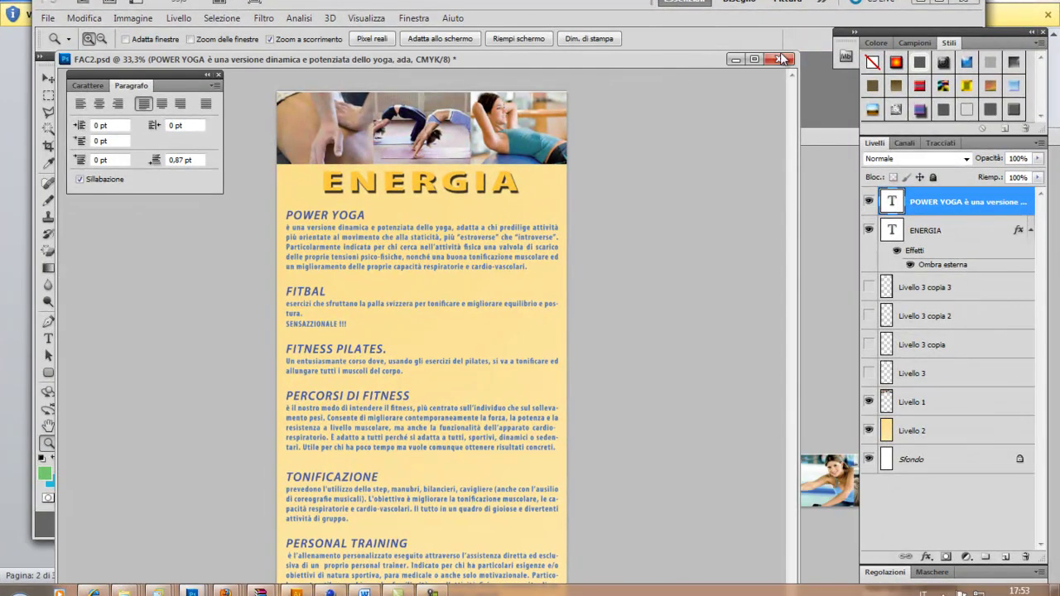
pyautogui.click(779, 59)
pyautogui.click(489, 211)
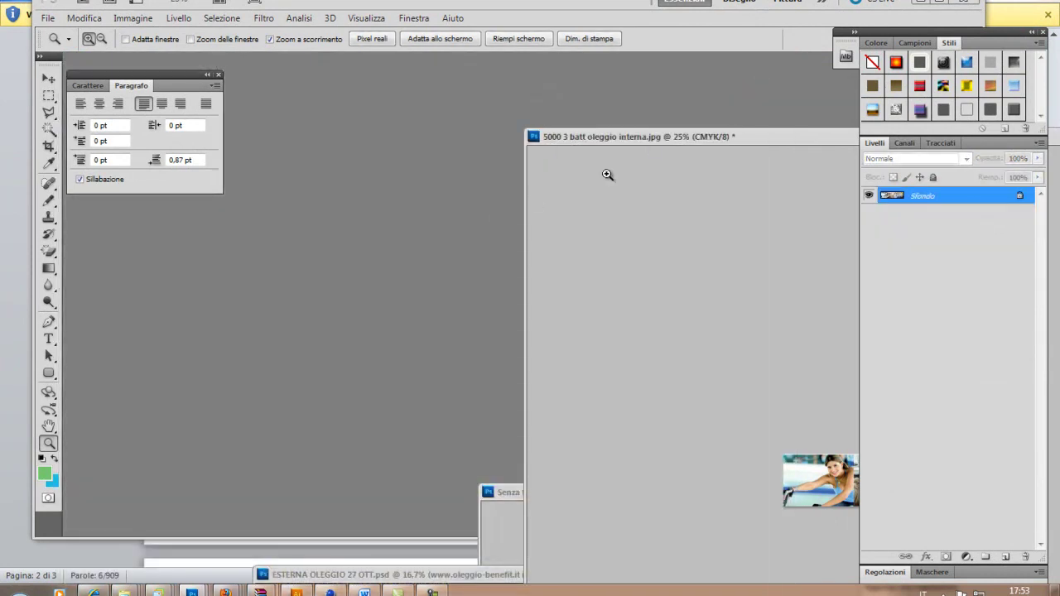
# Close the jpg photo document and Senza titolo-2, discarding changes in each
pyautogui.moveTo(604, 127); pyautogui.dragTo(510, 127)
pyautogui.click(753, 124)
pyautogui.click(512, 216)
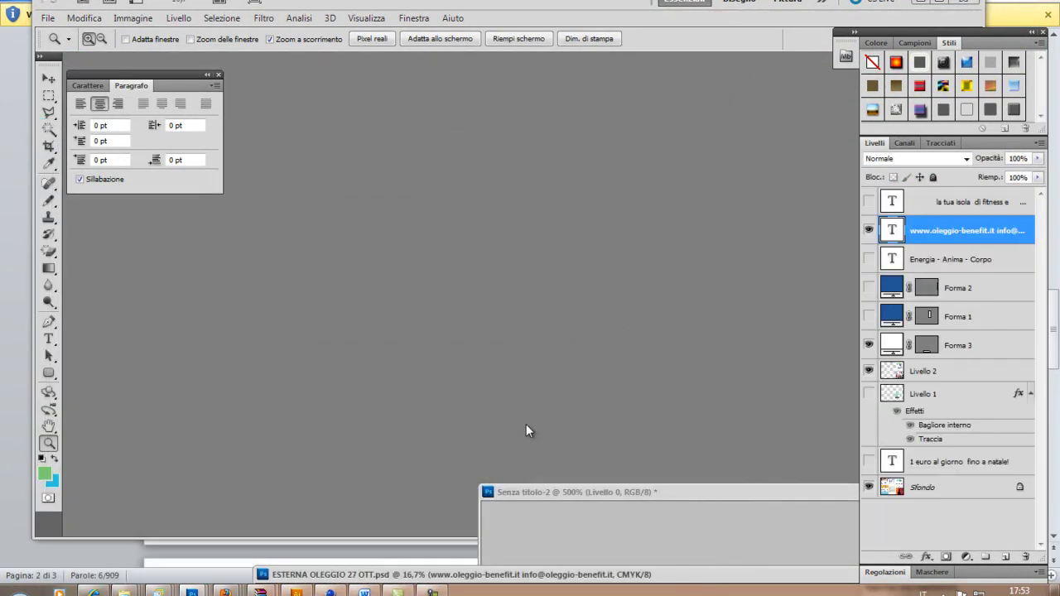
pyautogui.moveTo(552, 492)
pyautogui.mouseDown()
pyautogui.moveTo(254, 307)
pyautogui.moveTo(16, 133)
pyautogui.mouseUp()
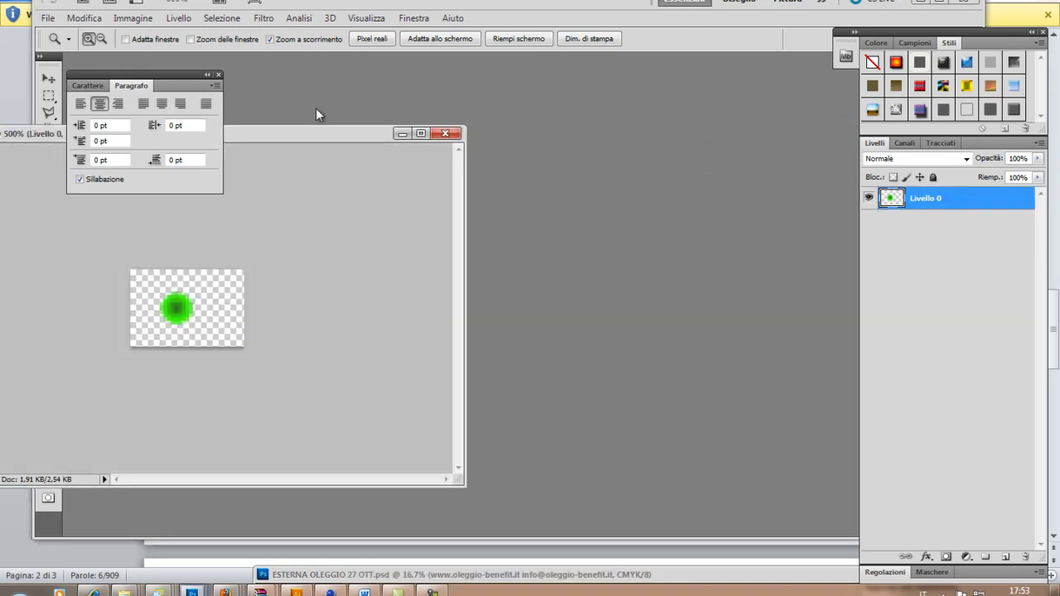
pyautogui.click(446, 132)
pyautogui.click(502, 210)
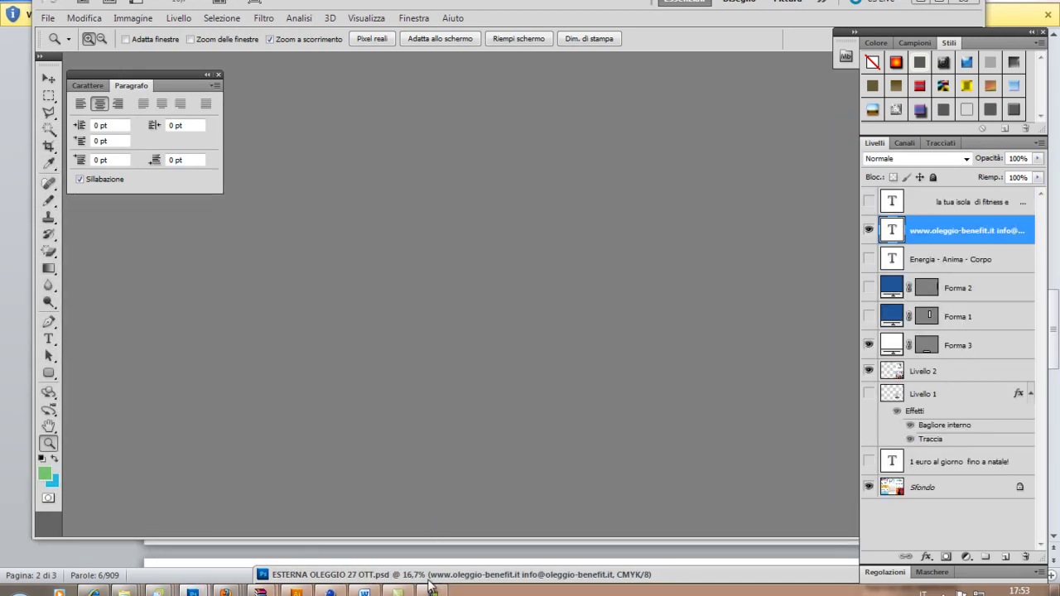
# Restore and close ESTERNA OLEGGIO 27 OTT.psd, then switch to another program
pyautogui.doubleClick(429, 579)
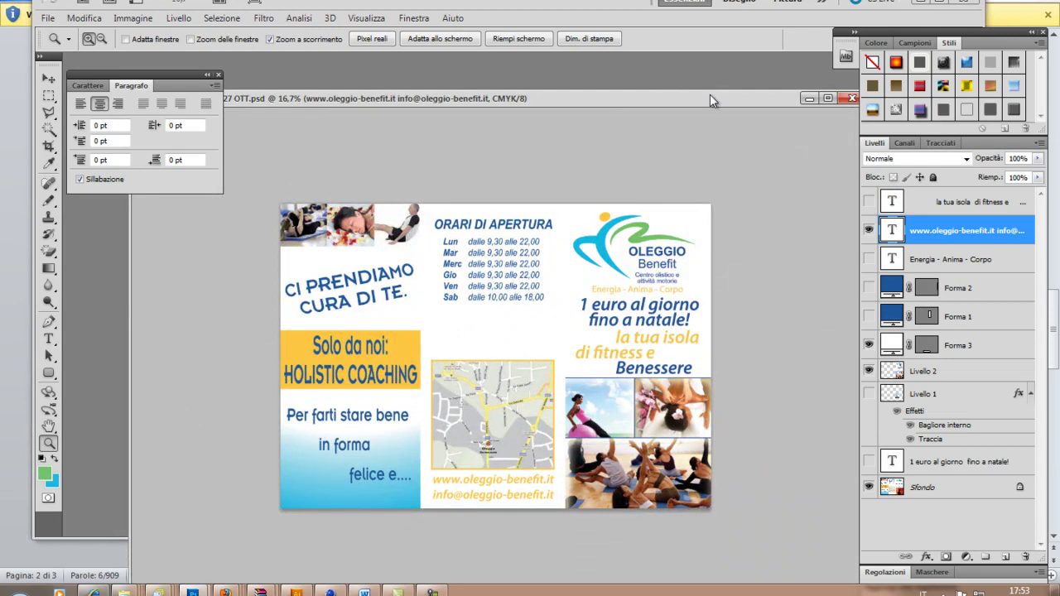
pyautogui.click(853, 98)
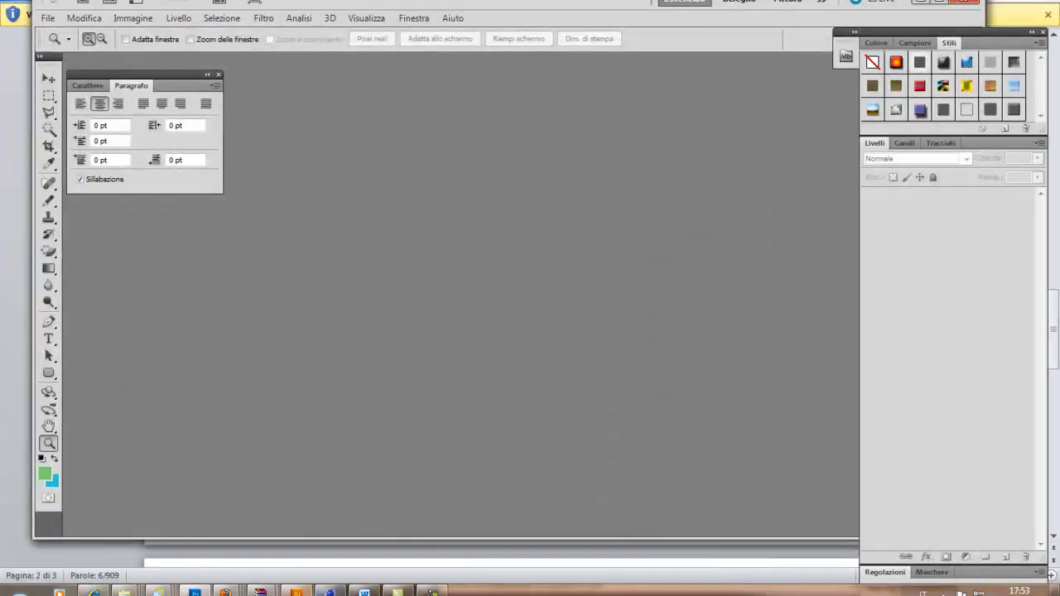
pyautogui.click(295, 591)
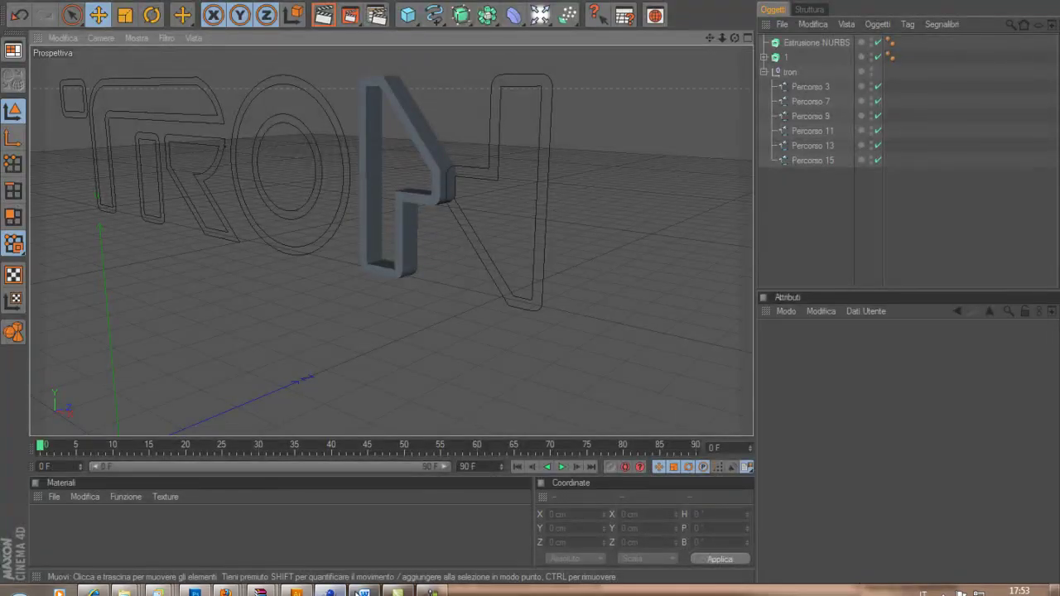
# Orbit Cinema 4D's viewport around the TRON extrusion, then return to Photoshop
pyautogui.moveTo(734, 34); pyautogui.dragTo(531, 275)
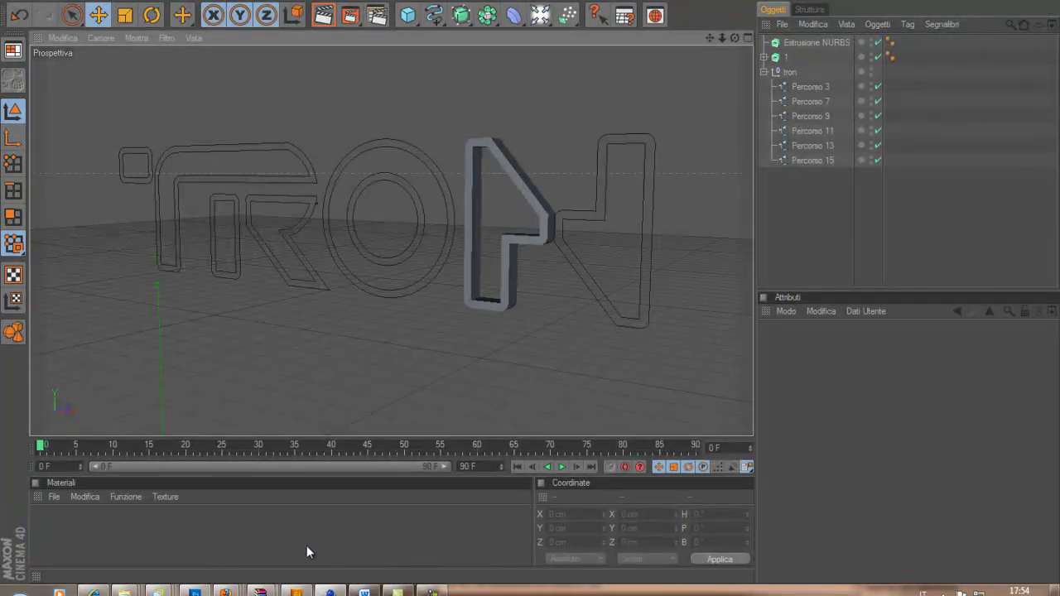
pyautogui.moveTo(226, 591)
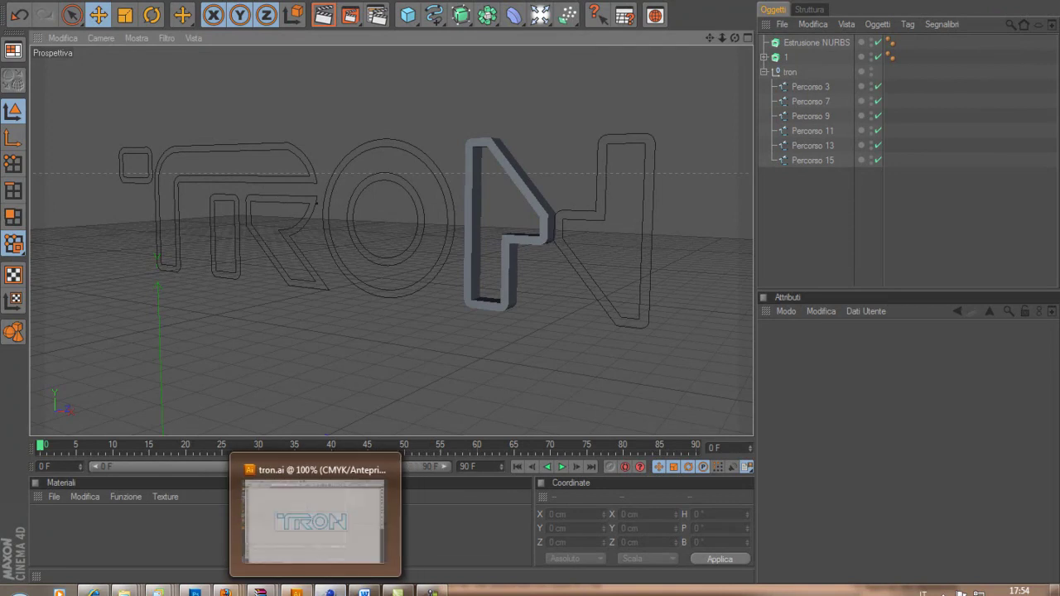
pyautogui.click(284, 502)
pyautogui.click(48, 17)
# Create a new document of 29,7 × 21 cm at 300 ppi in CMYK colour
pyautogui.click(58, 44)
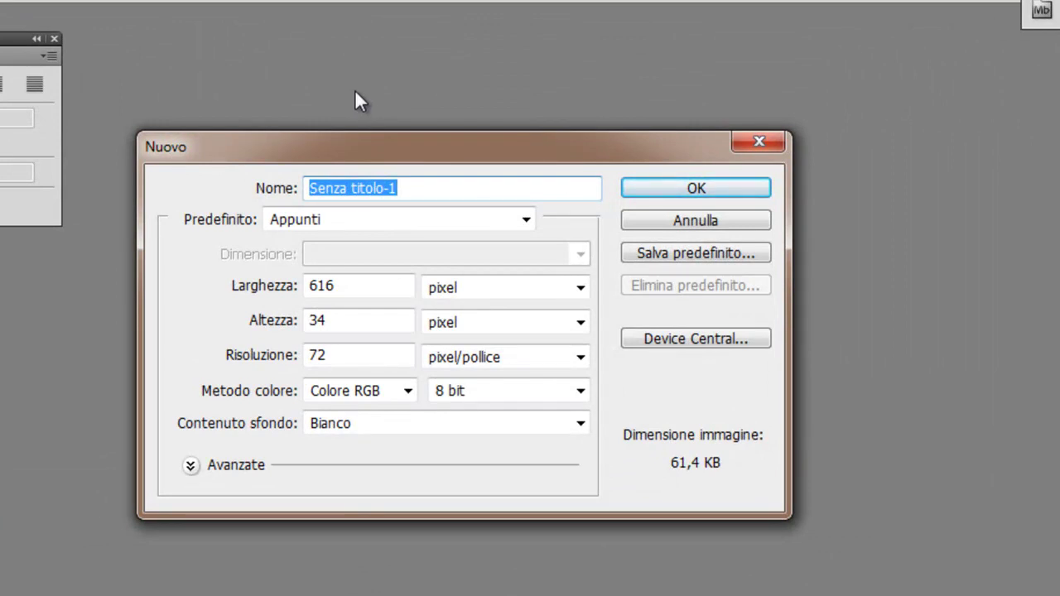
pyautogui.click(571, 288)
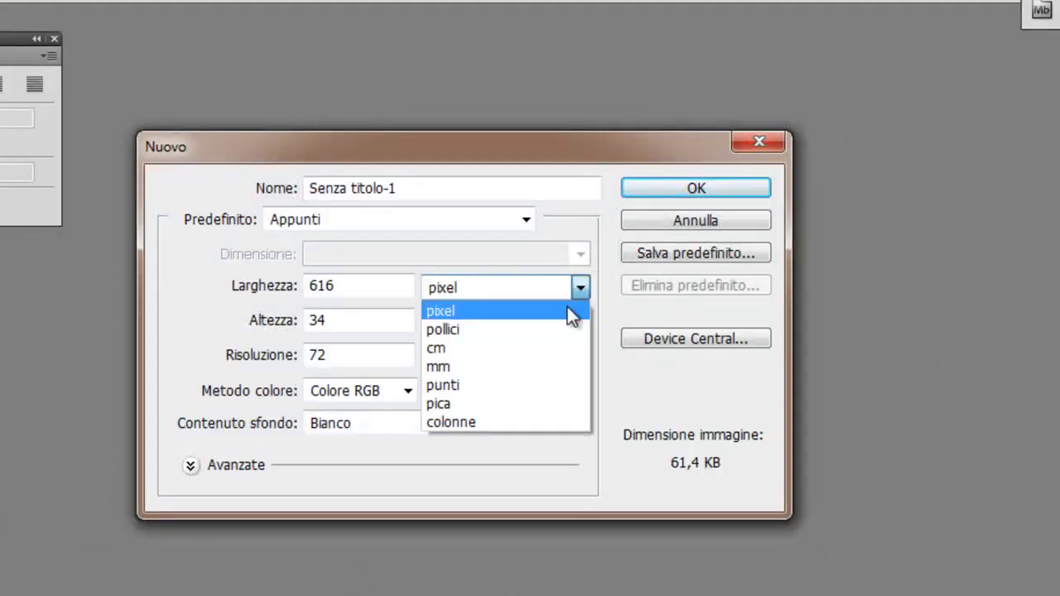
pyautogui.click(538, 350)
pyautogui.moveTo(367, 284); pyautogui.dragTo(277, 282)
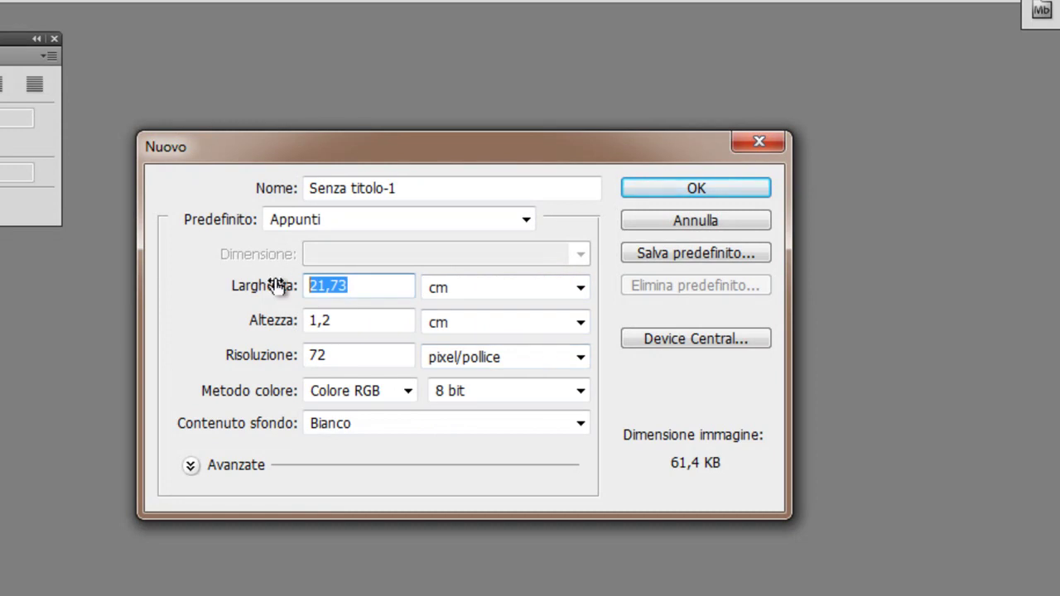
pyautogui.write('29')
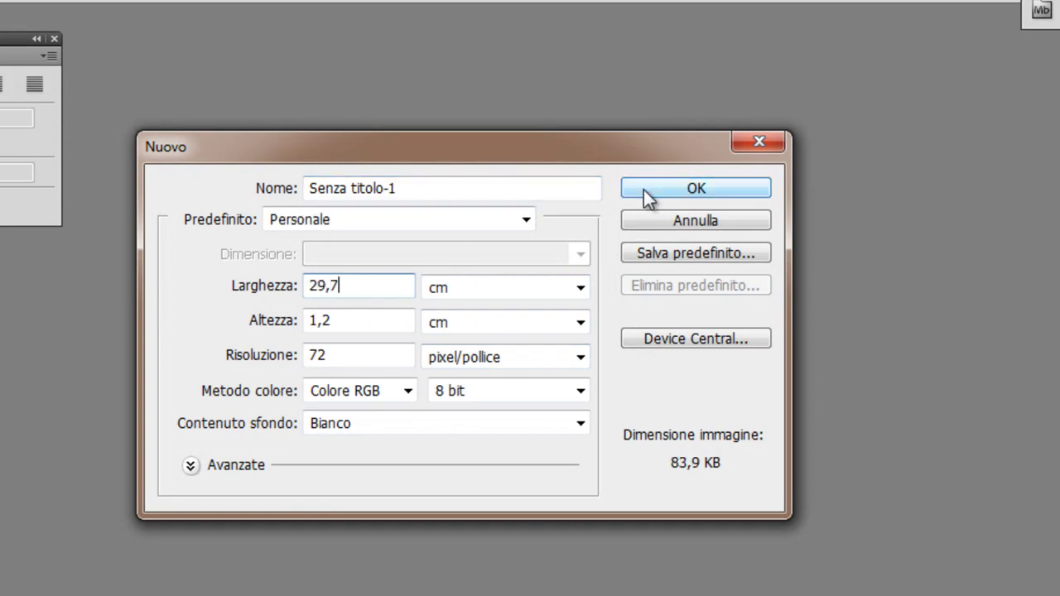
pyautogui.moveTo(351, 323); pyautogui.dragTo(234, 330)
pyautogui.write('21')
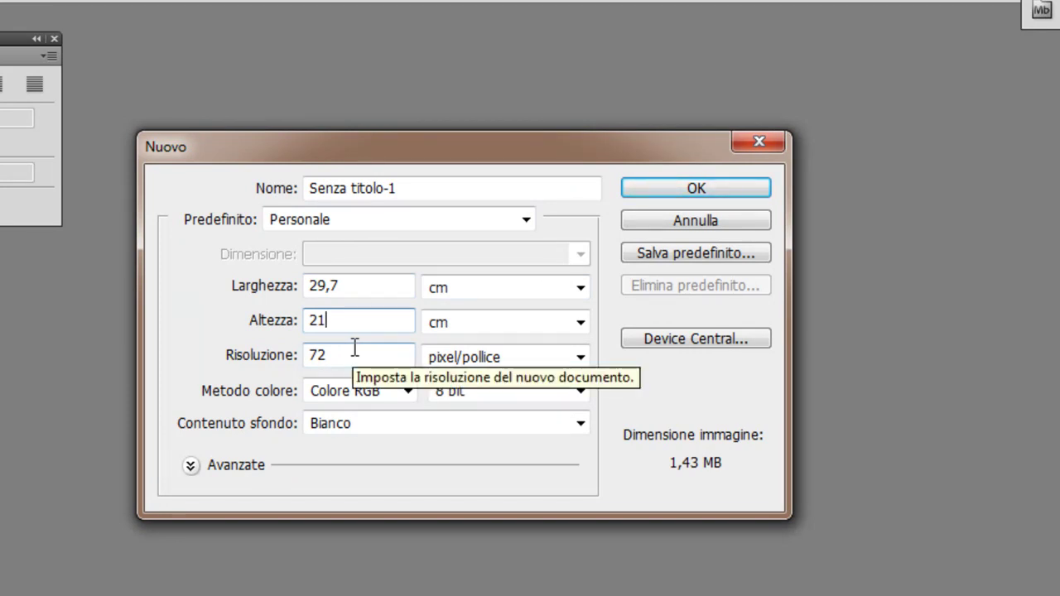
pyautogui.moveTo(331, 355); pyautogui.dragTo(279, 358)
pyautogui.write('300')
pyautogui.click(409, 391)
pyautogui.click(406, 470)
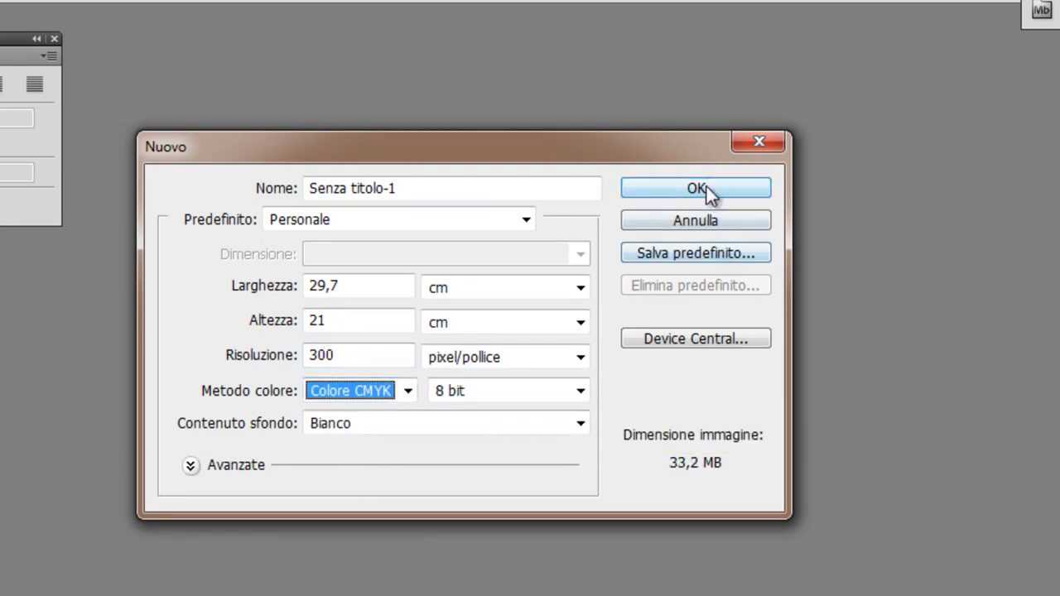
pyautogui.click(706, 194)
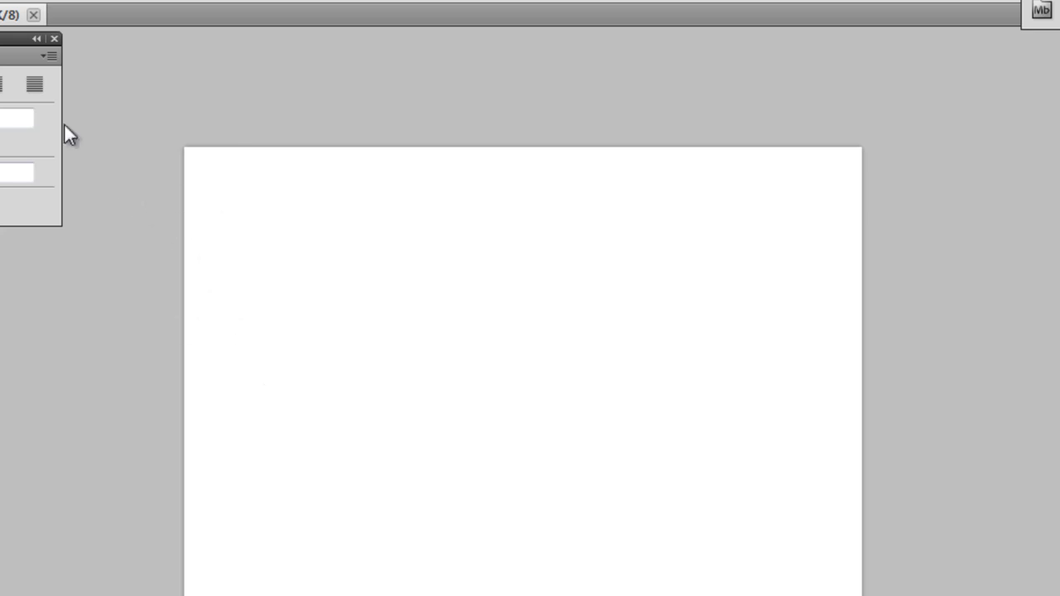
# Save the blue ANIMA yoga flyer as a Photoshop-format file
pyautogui.hotkey('alt', 'f')
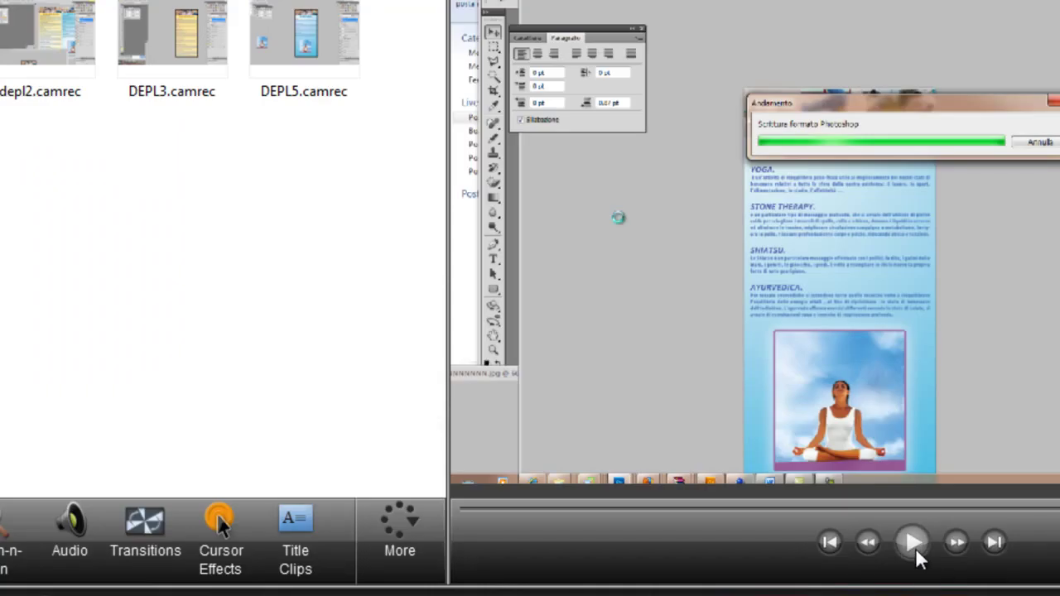
# Start playback of the recorded clip in the Camtasia preview
pyautogui.click(914, 545)
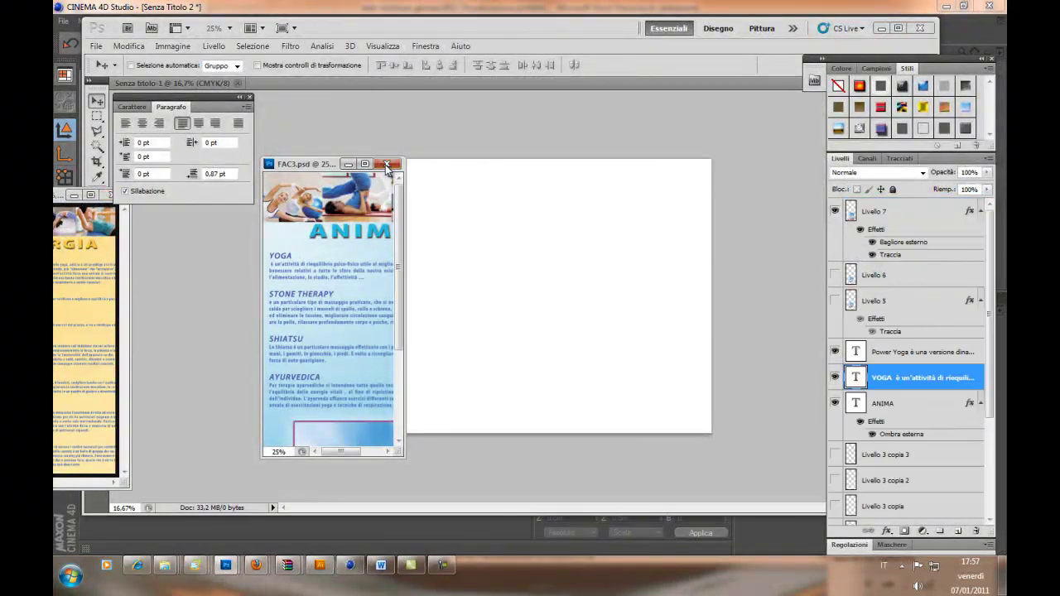
# Close the open flyer windows and open FAC2.psd
pyautogui.click(388, 166)
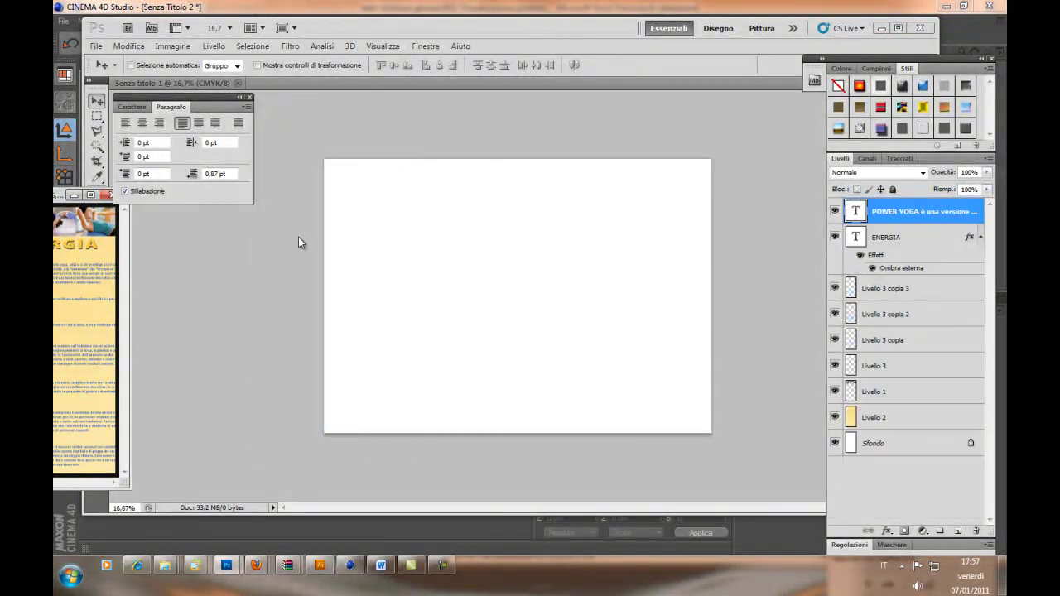
pyautogui.click(107, 195)
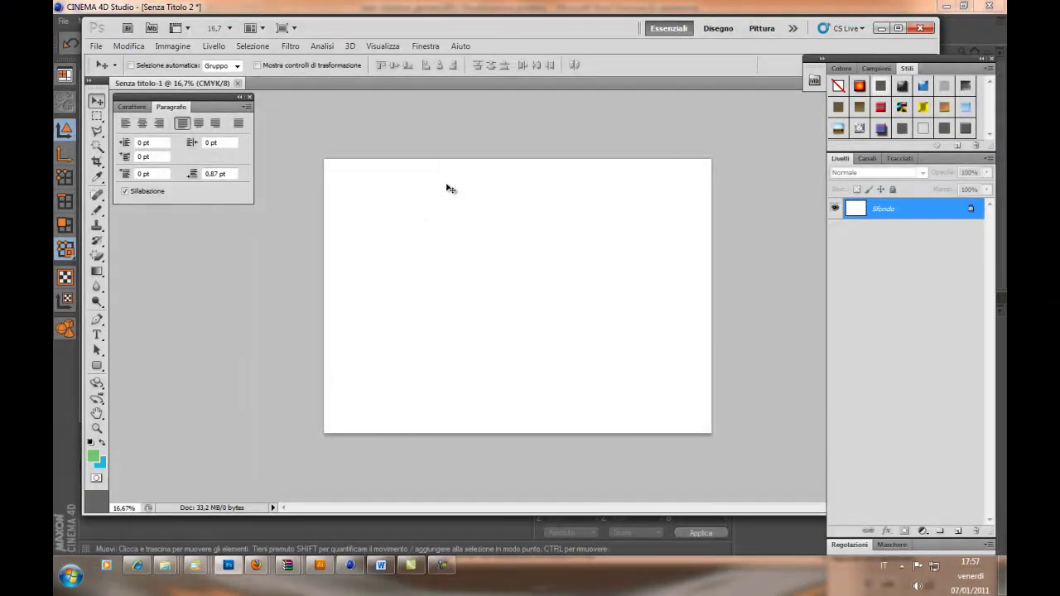
pyautogui.click(97, 46)
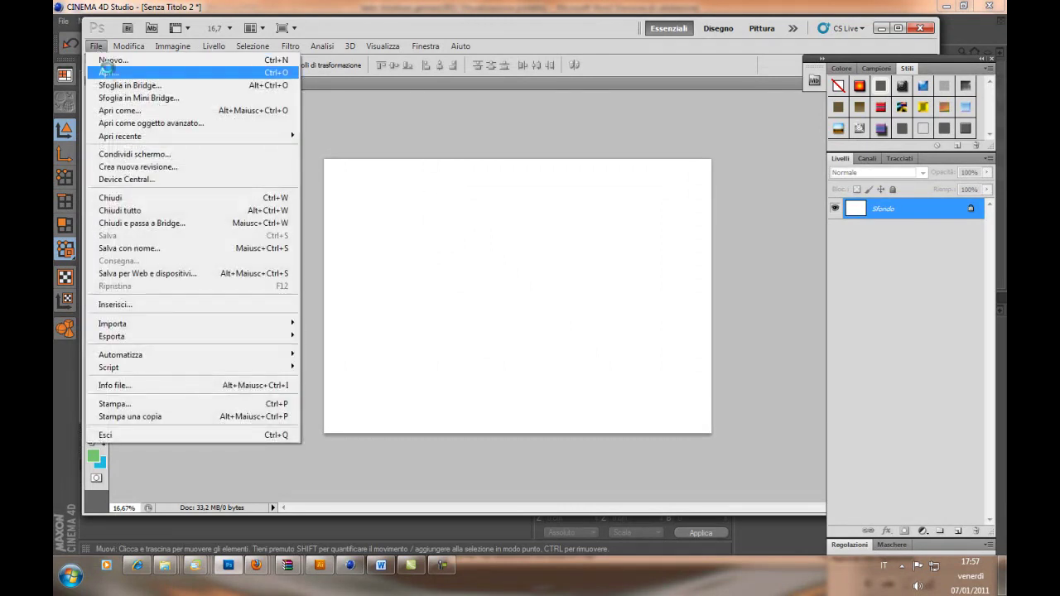
pyautogui.click(108, 71)
pyautogui.click(567, 145)
pyautogui.click(595, 319)
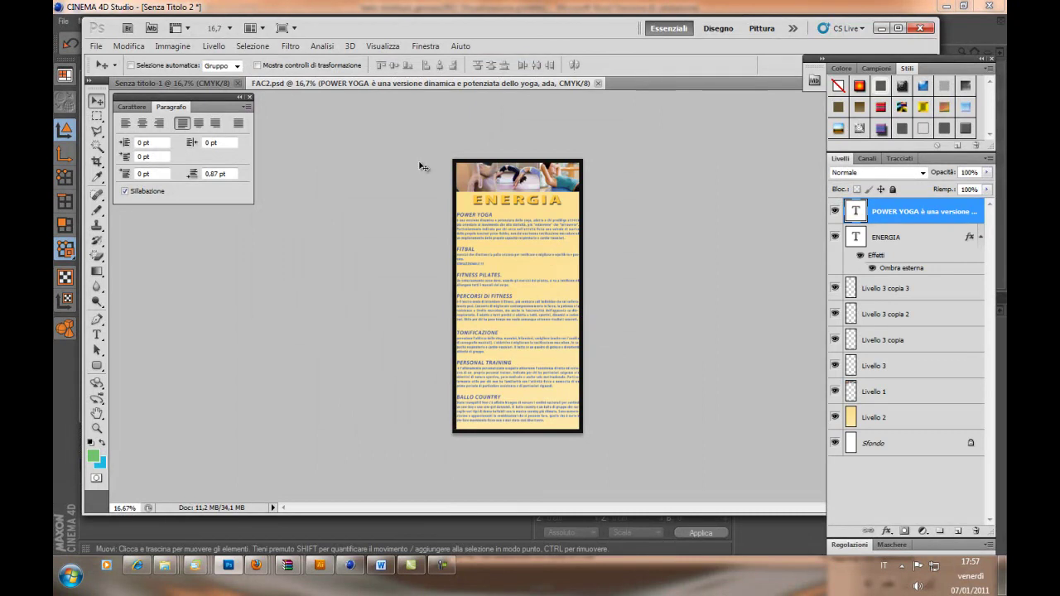
# Hide Livello 3 and its copies, then flatten the yellow ENERGIA flyer
pyautogui.moveTo(834, 290); pyautogui.dragTo(837, 367)
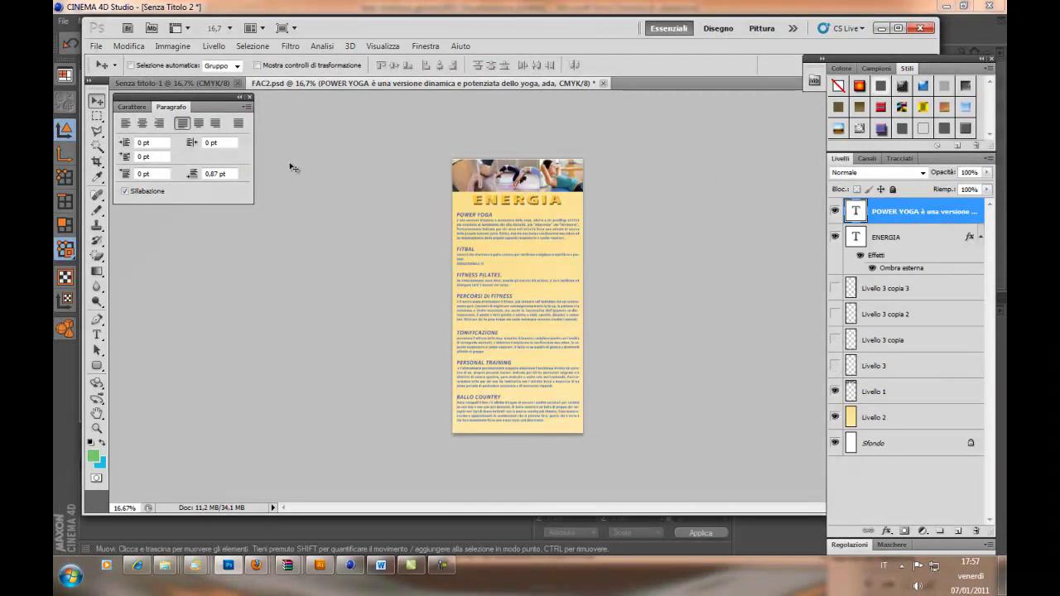
pyautogui.moveTo(449, 91); pyautogui.dragTo(461, 225)
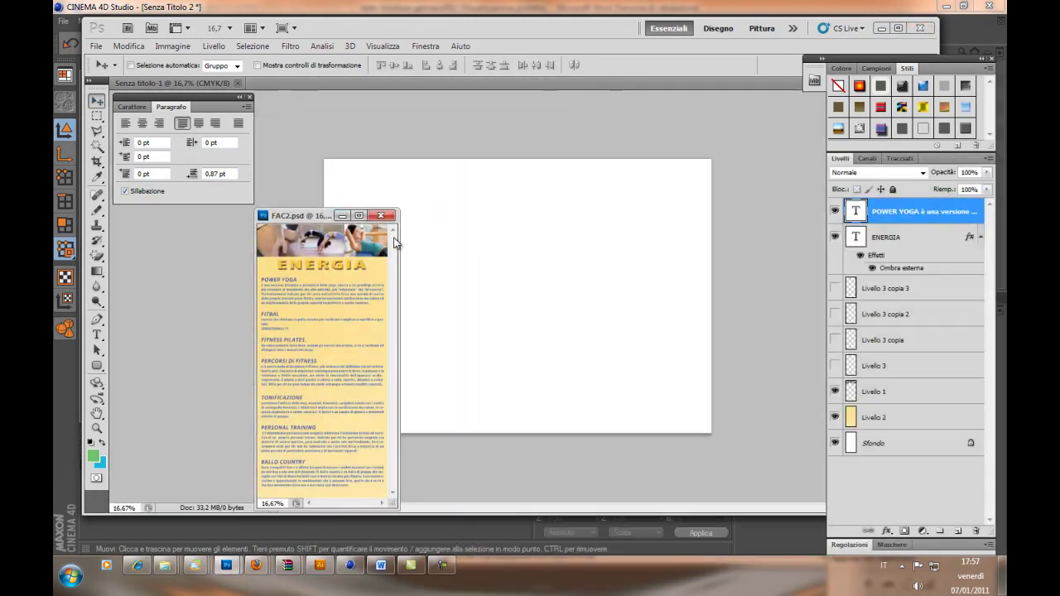
pyautogui.moveTo(400, 240); pyautogui.dragTo(551, 241)
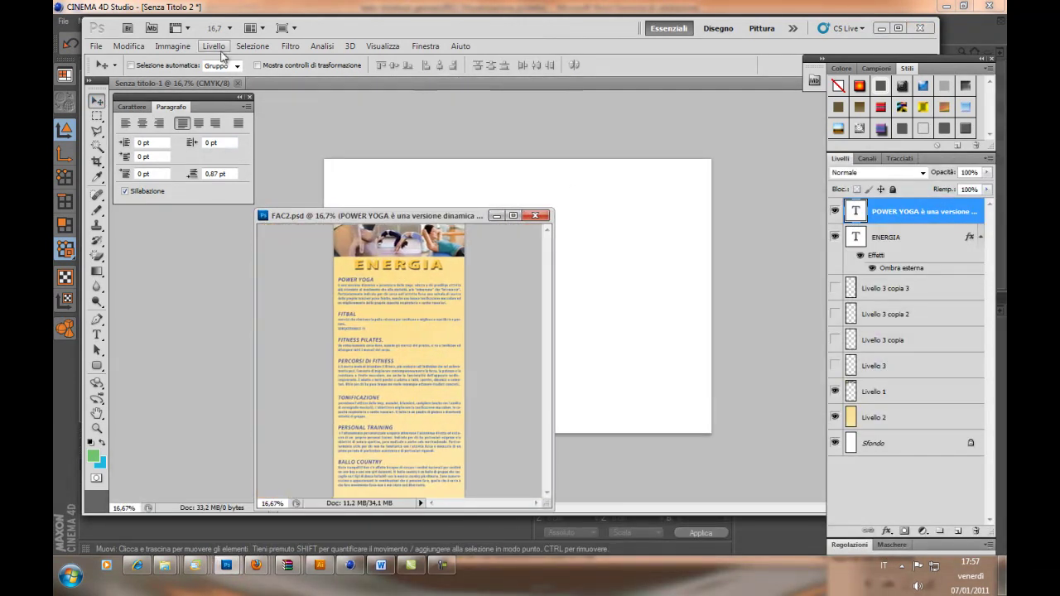
pyautogui.click(213, 46)
pyautogui.click(356, 466)
# Copy the flattened ENERGIA flyer into Senza titolo-1 at its top-left corner
pyautogui.moveTo(429, 249); pyautogui.dragTo(625, 251)
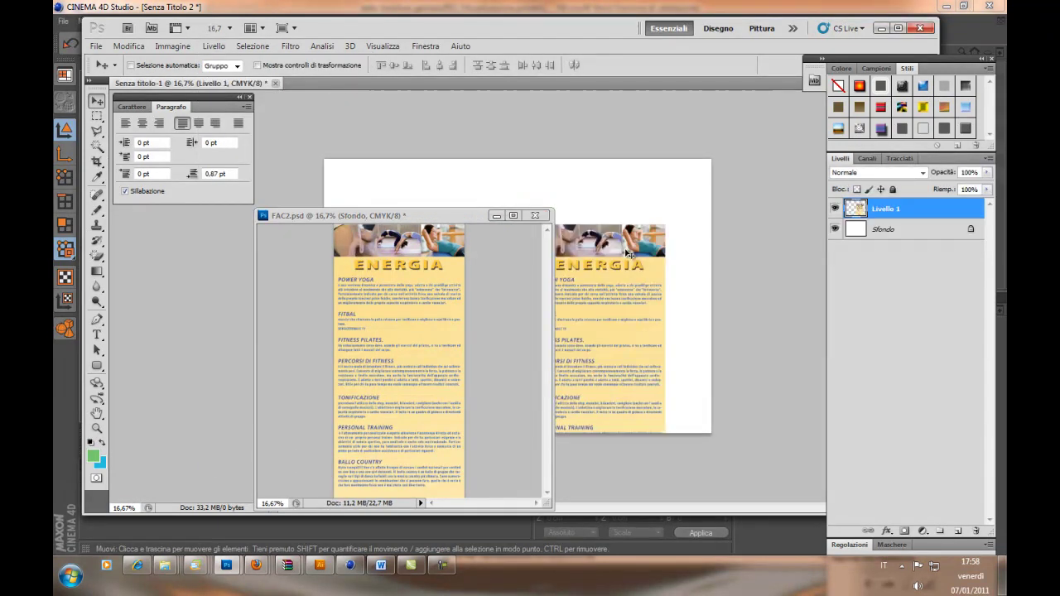
pyautogui.moveTo(461, 220); pyautogui.dragTo(173, 241)
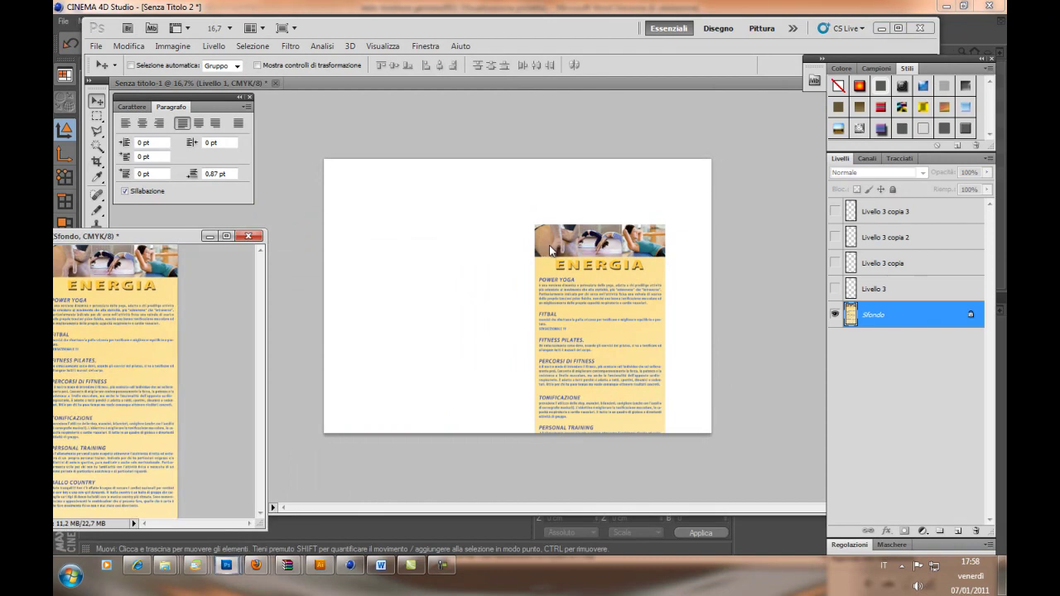
pyautogui.click(458, 221)
pyautogui.moveTo(569, 253); pyautogui.dragTo(361, 189)
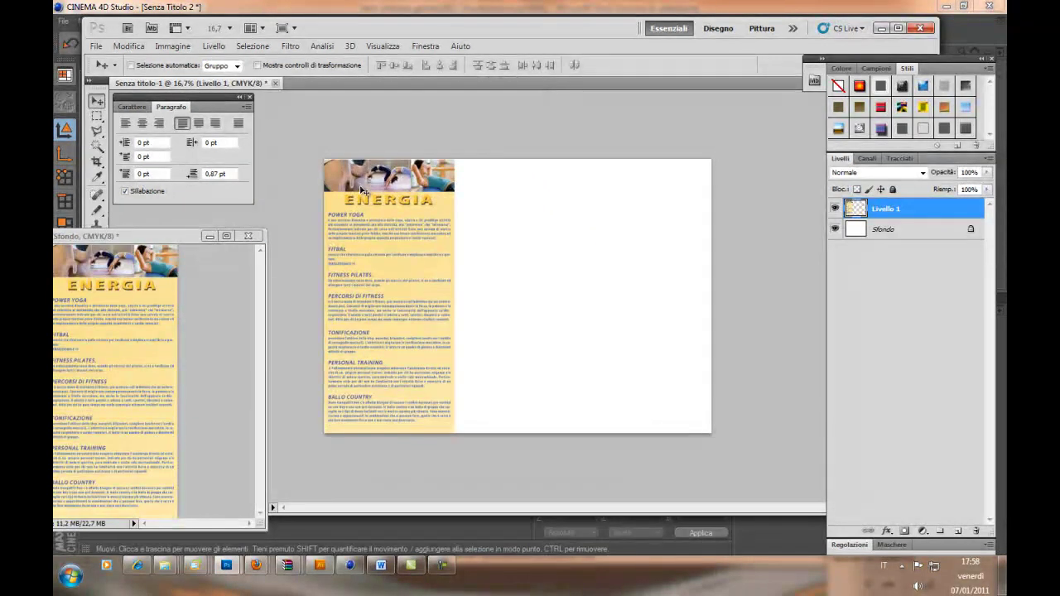
# Open FAC3.psd and check its 1181 × 2480 px, 10 × 21 cm image size
pyautogui.click(128, 46)
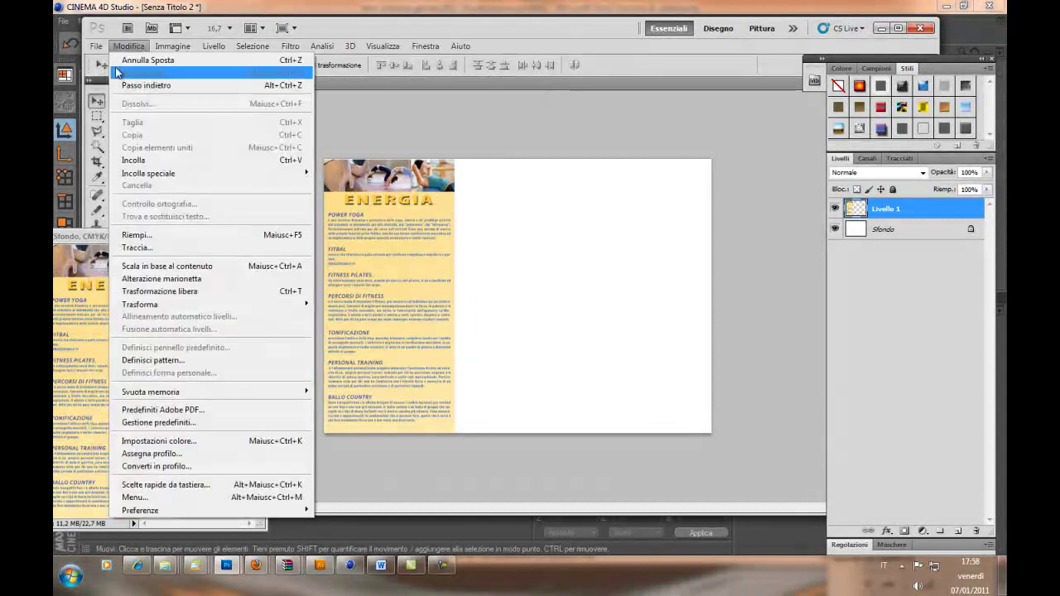
pyautogui.click(108, 73)
pyautogui.click(428, 244)
pyautogui.click(595, 319)
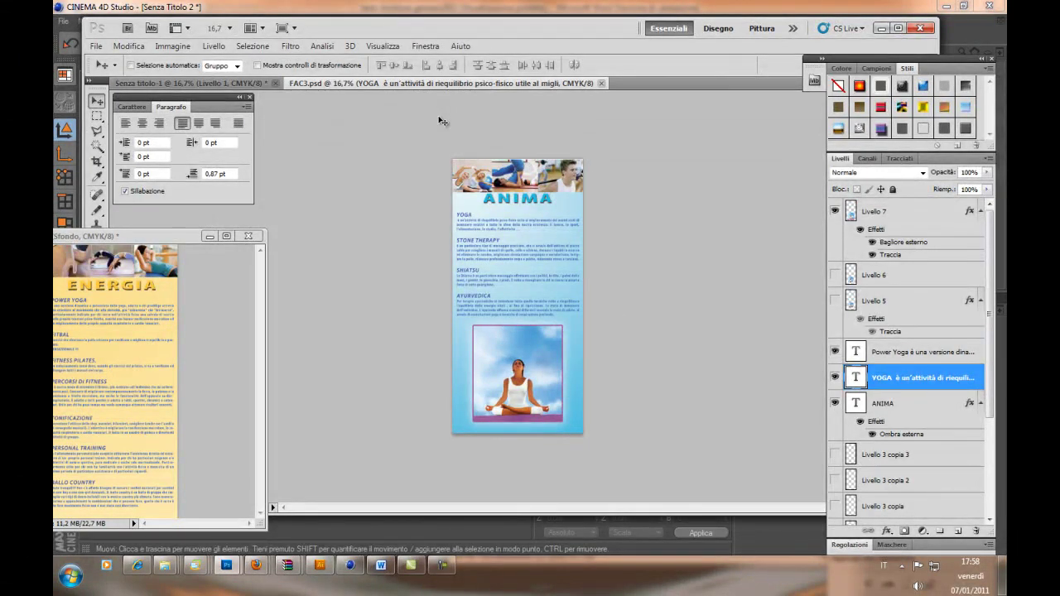
pyautogui.click(173, 45)
pyautogui.click(204, 143)
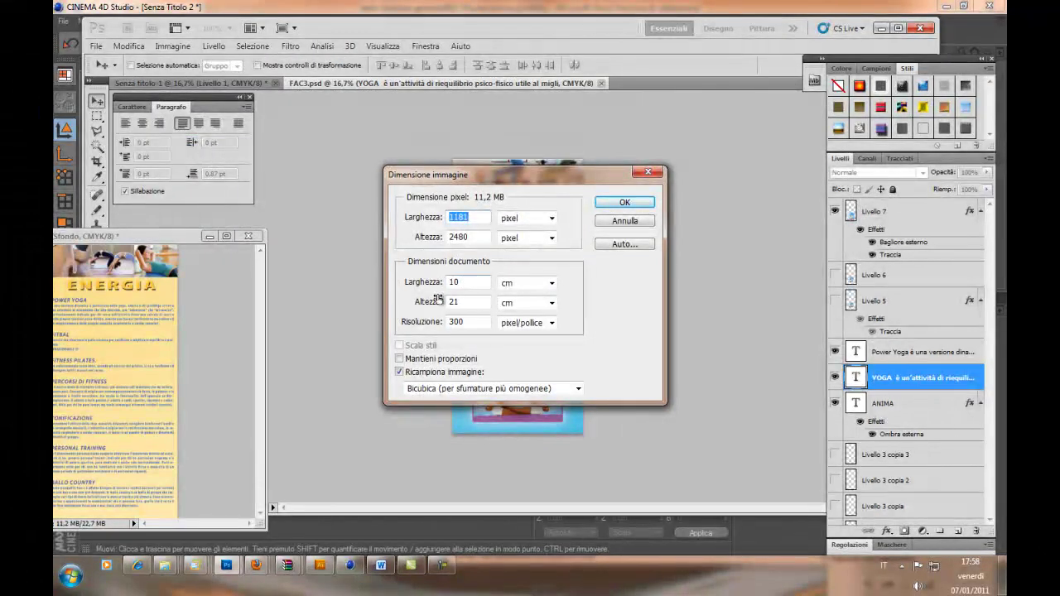
# Set the ANIMA flyer's image width to 9,85 cm
pyautogui.doubleClick(467, 278)
pyautogui.write('9,85')
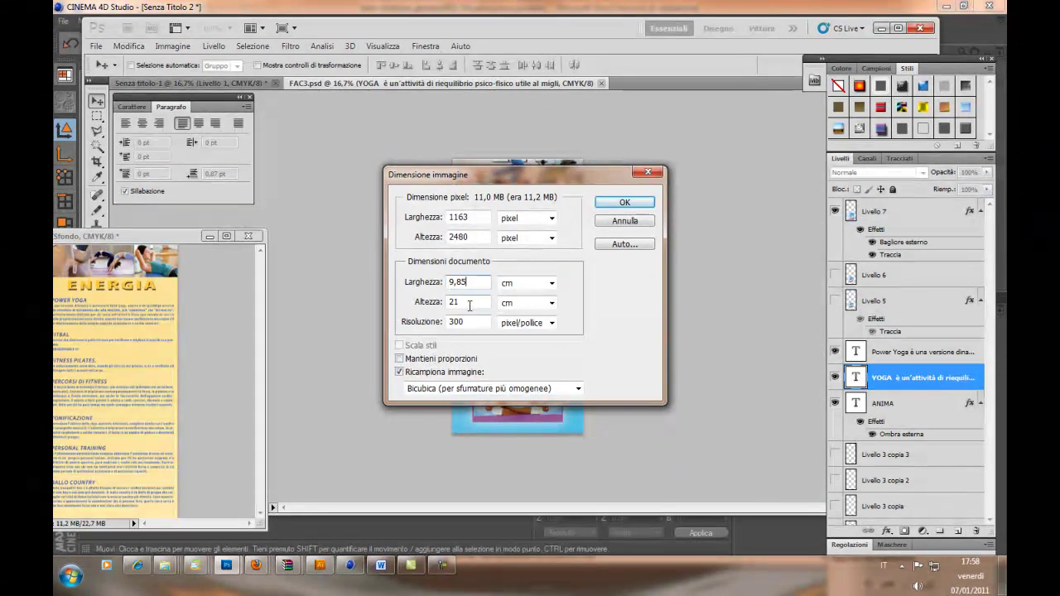
pyautogui.click(617, 204)
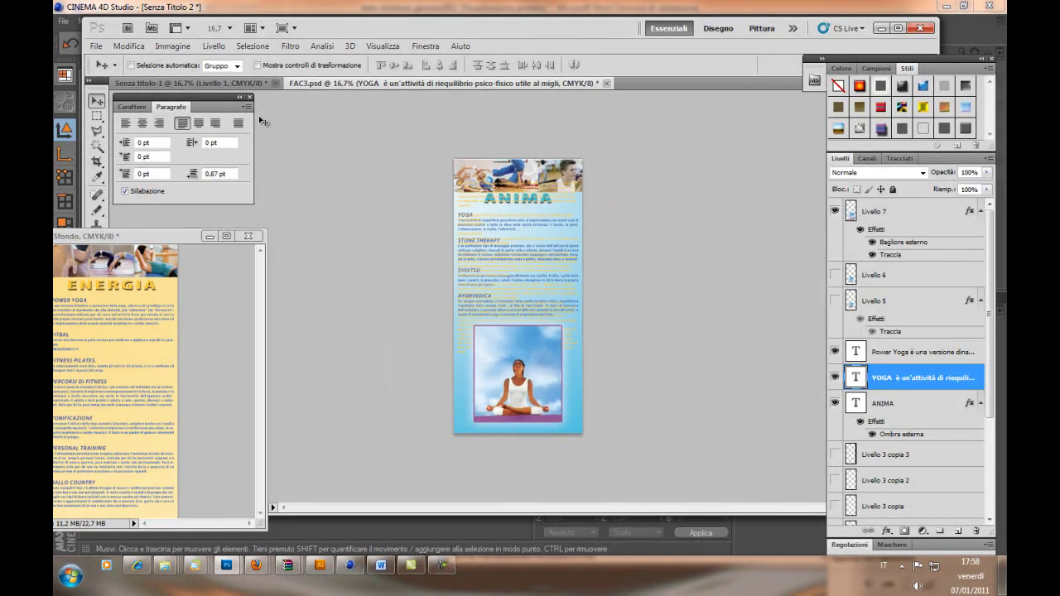
# Flatten the flyer into one layer, discarding its hidden layers
pyautogui.click(835, 377)
pyautogui.click(835, 379)
pyautogui.click(842, 351)
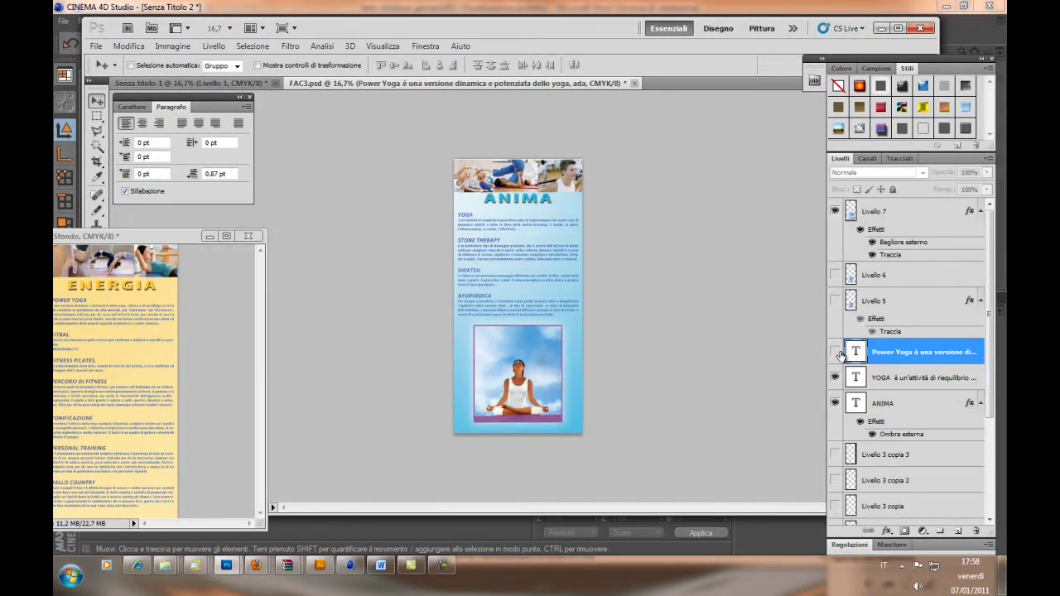
pyautogui.click(214, 46)
pyautogui.click(276, 480)
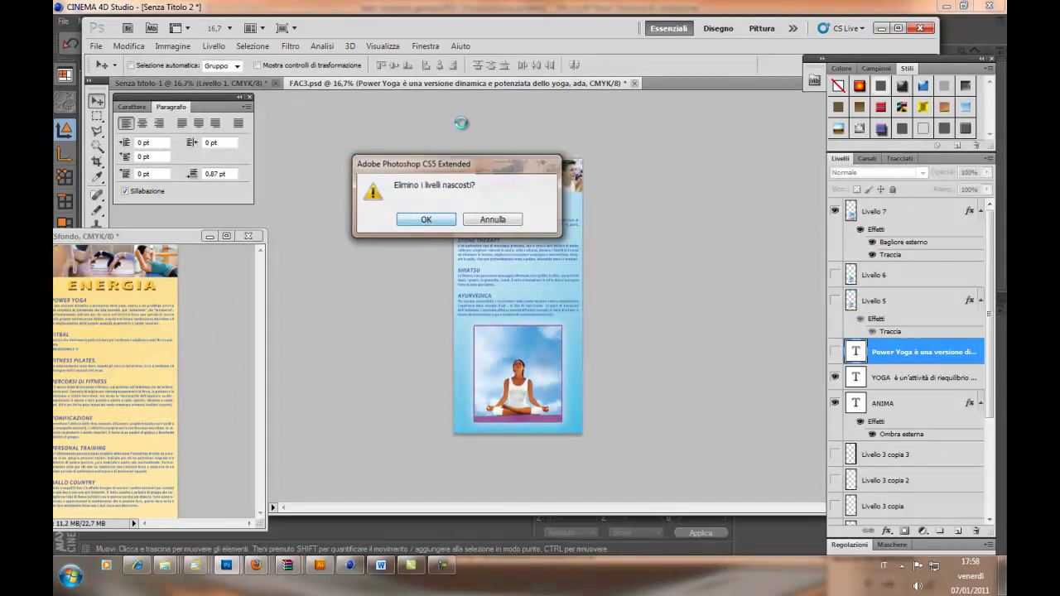
pyautogui.click(431, 219)
# Copy the blue ANIMA flyer into the brochure as Livello 2, beside ENERGIA
pyautogui.moveTo(365, 82); pyautogui.dragTo(580, 236)
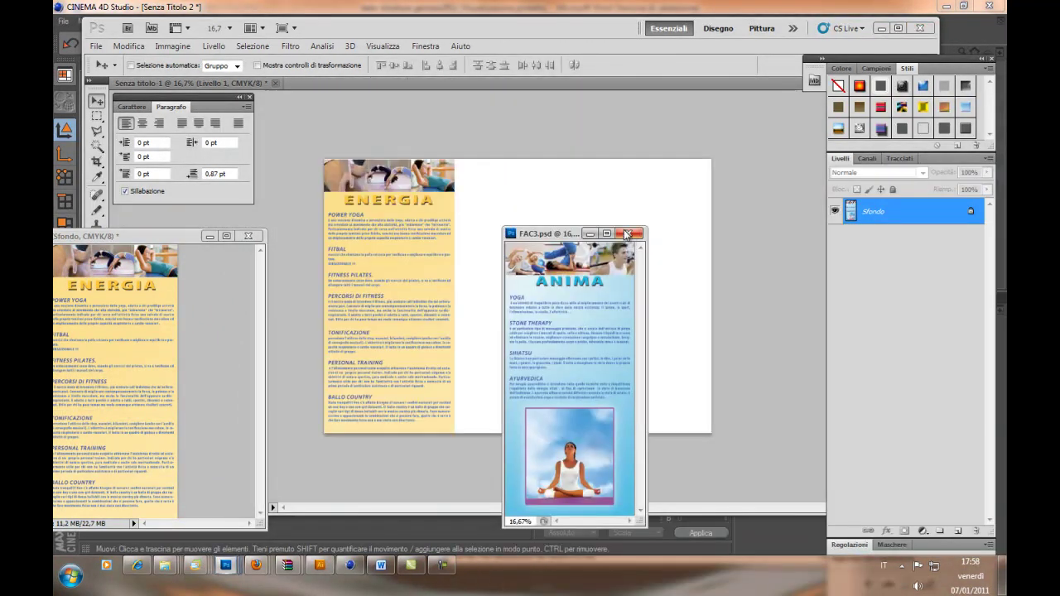
pyautogui.moveTo(554, 308); pyautogui.dragTo(489, 224)
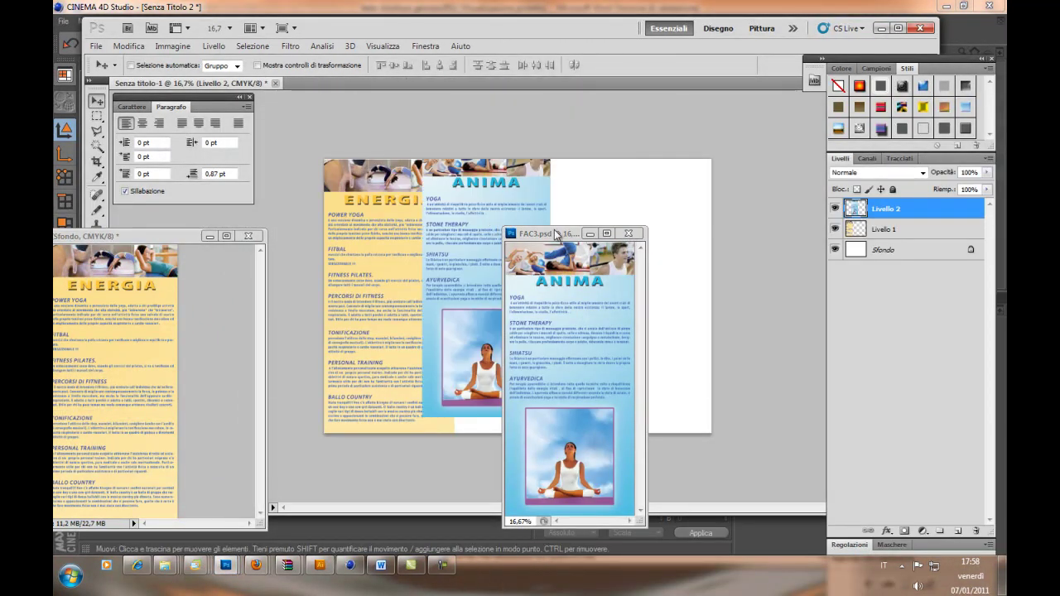
pyautogui.moveTo(556, 234); pyautogui.dragTo(255, 407)
pyautogui.moveTo(486, 253)
pyautogui.mouseDown()
pyautogui.moveTo(527, 272)
pyautogui.moveTo(514, 266)
pyautogui.mouseUp()
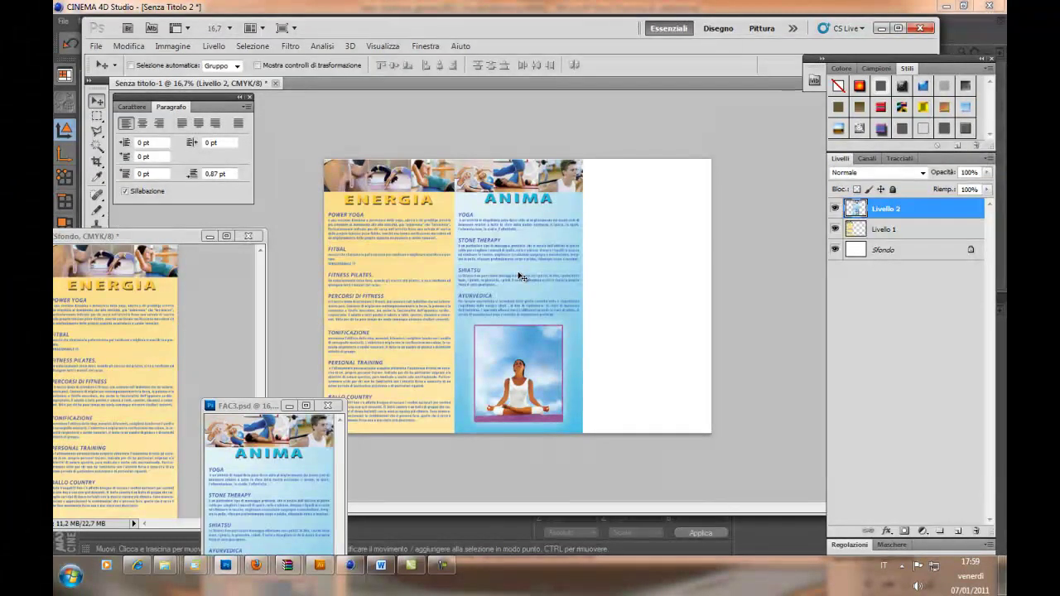
# Close FAC2 and FAC3 without saving changes
pyautogui.click(248, 237)
pyautogui.click(493, 220)
pyautogui.click(334, 406)
pyautogui.click(492, 218)
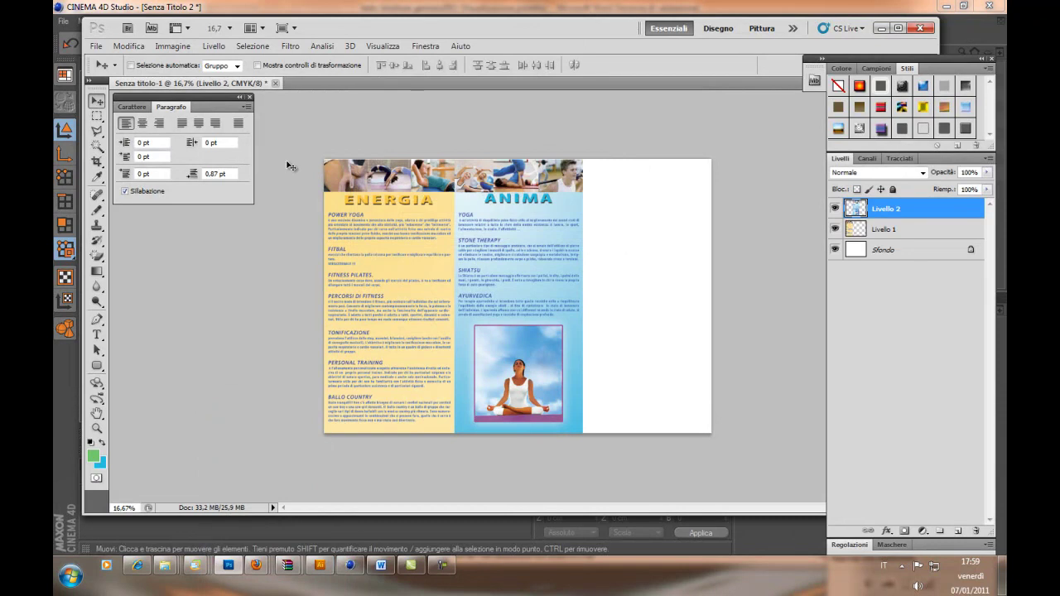
pyautogui.click(96, 46)
# Open FAC4.psd and resize its width to 9,85 cm
pyautogui.click(112, 72)
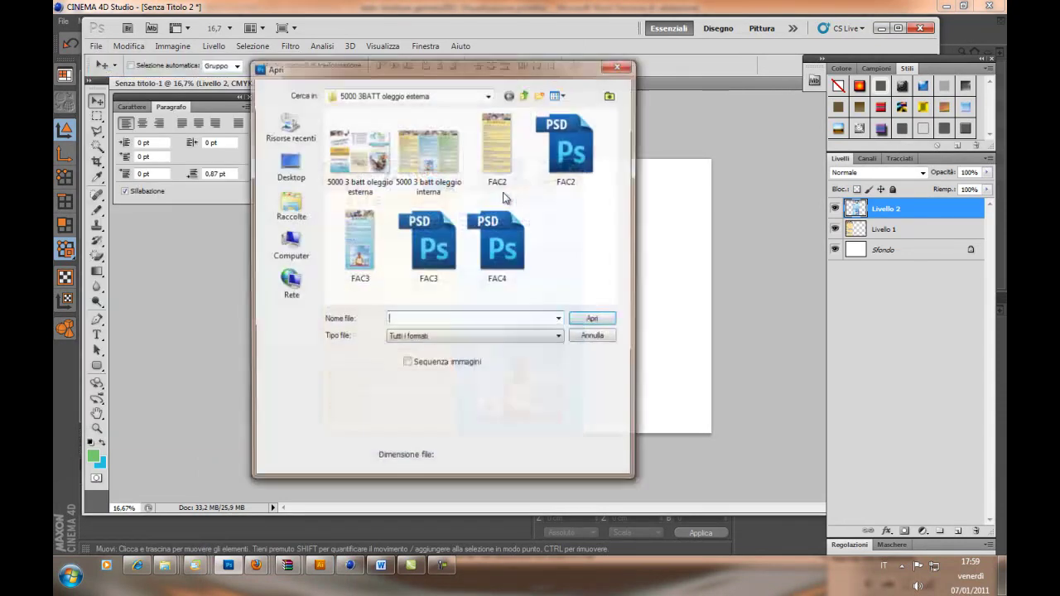
pyautogui.click(513, 236)
pyautogui.click(594, 320)
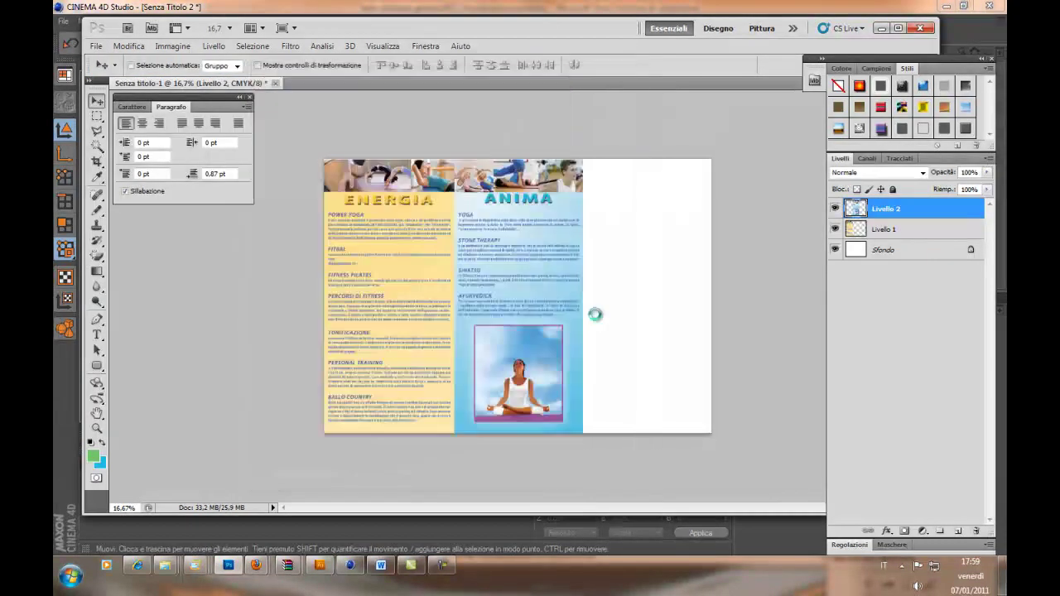
pyautogui.click(172, 46)
pyautogui.click(217, 138)
pyautogui.doubleClick(474, 283)
pyautogui.write('9,85')
pyautogui.press('Return')
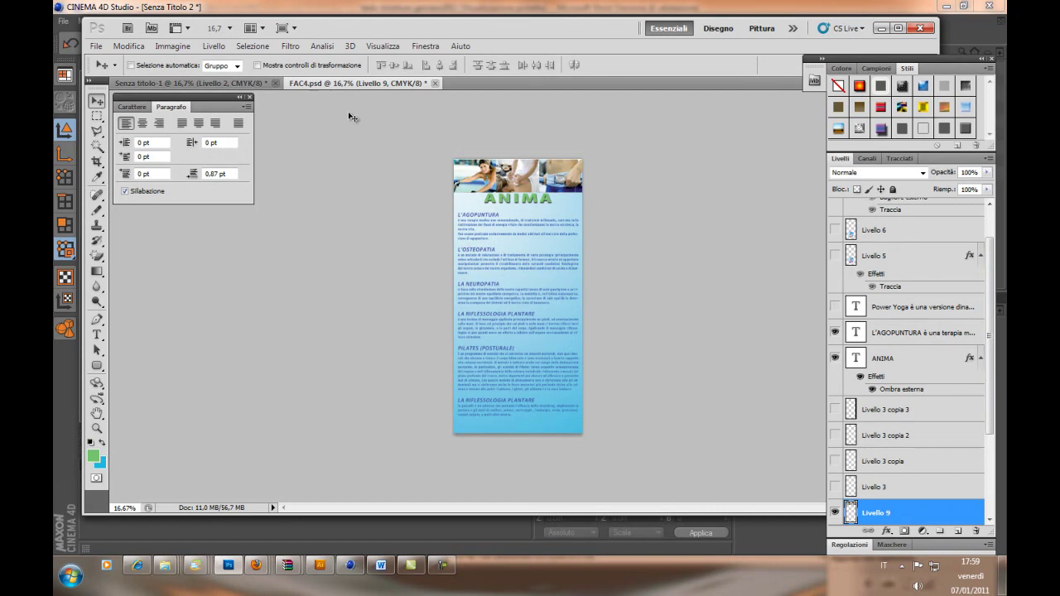
# Merge FAC4's visible layers and float its window over the brochure
pyautogui.click(214, 46)
pyautogui.click(307, 466)
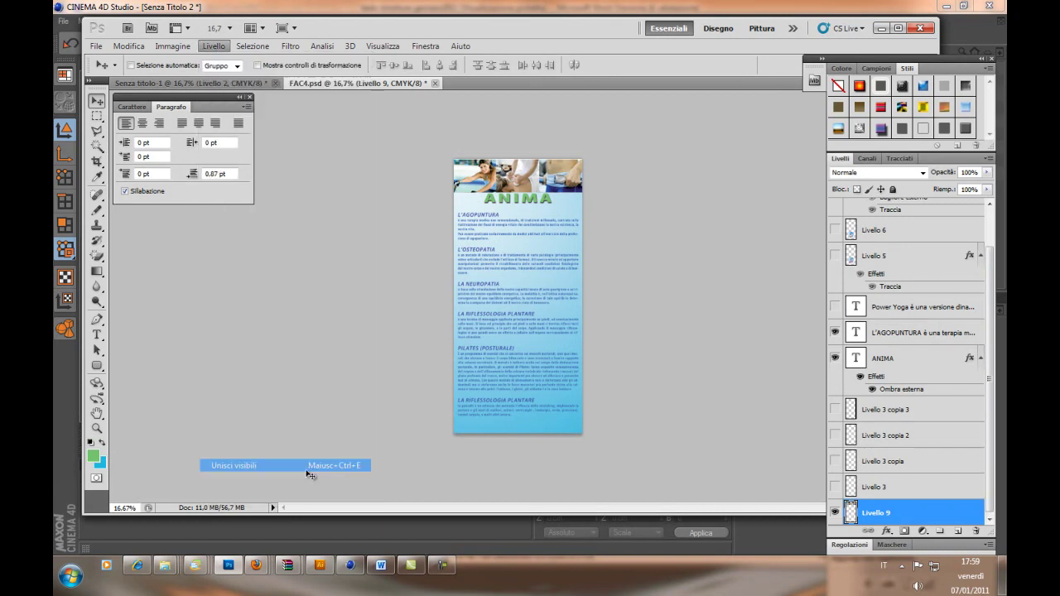
pyautogui.moveTo(357, 83); pyautogui.dragTo(497, 294)
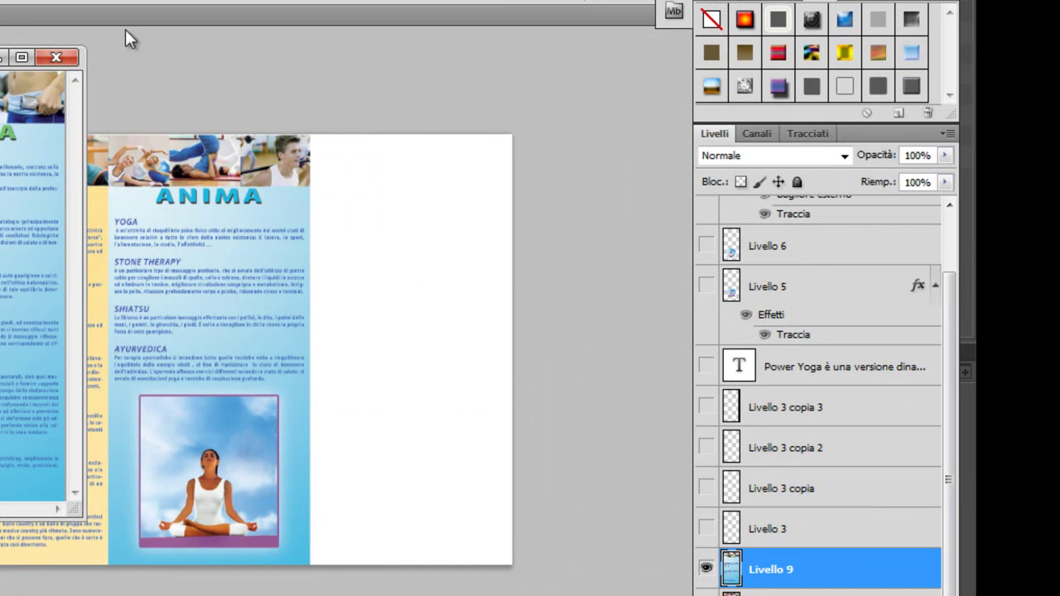
# Revert FAC4 to its Image Size history state, undoing the visible-layer merge
pyautogui.click(130, 2)
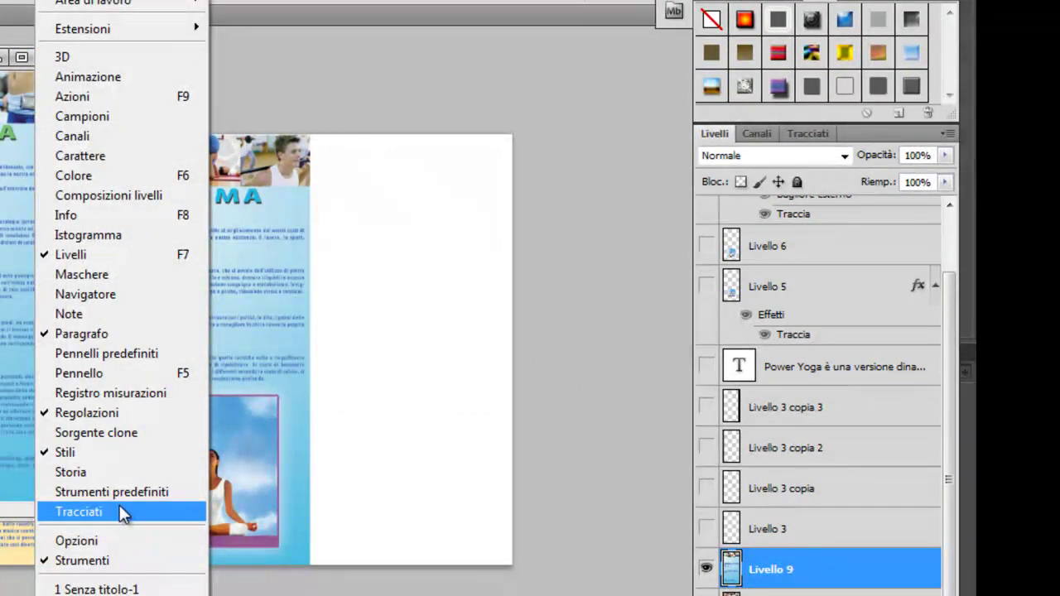
pyautogui.click(119, 473)
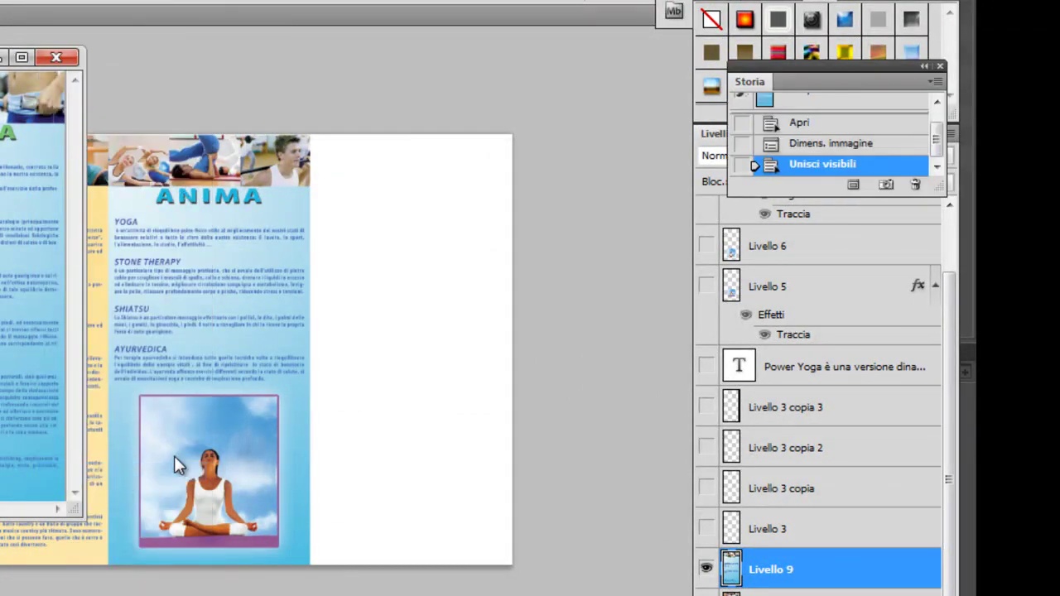
pyautogui.click(864, 143)
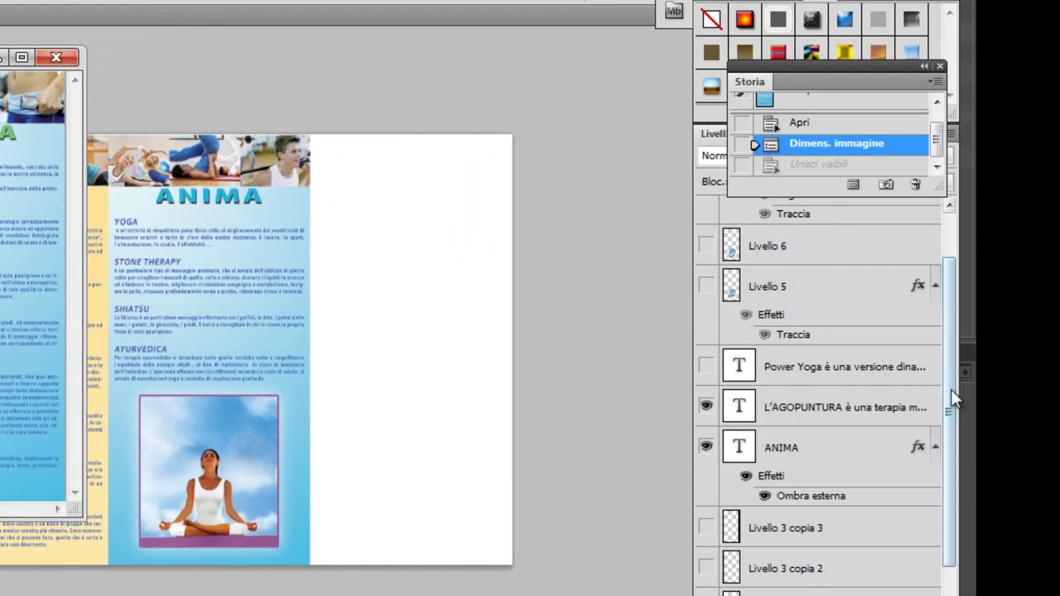
pyautogui.moveTo(80, 517); pyautogui.dragTo(231, 592)
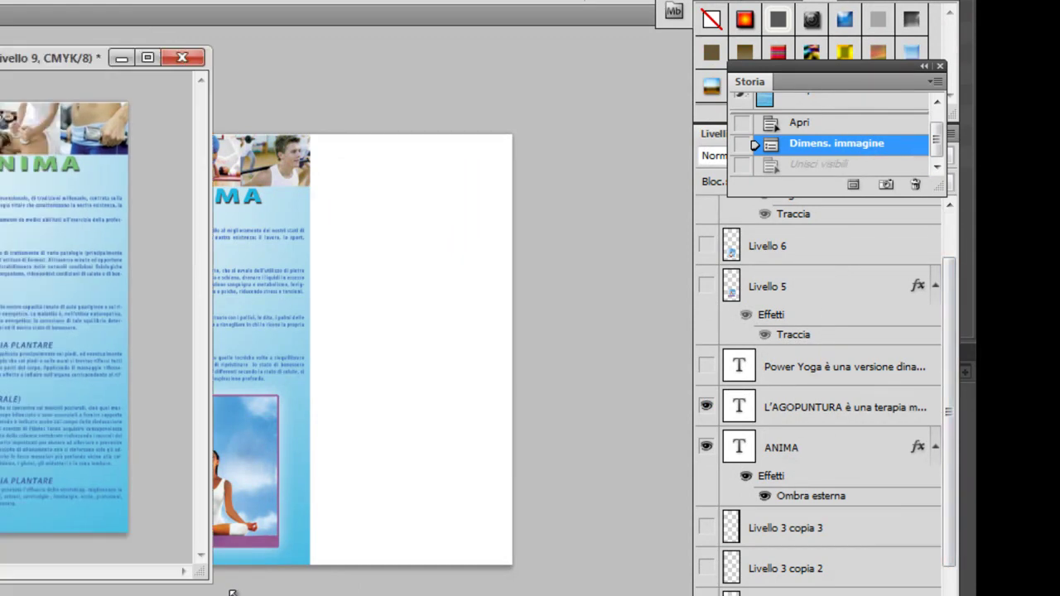
# Open 5000 3 batt oleggio interna.jpg in a floating window beside FAC4
pyautogui.hotkey('ctrl', 'o')
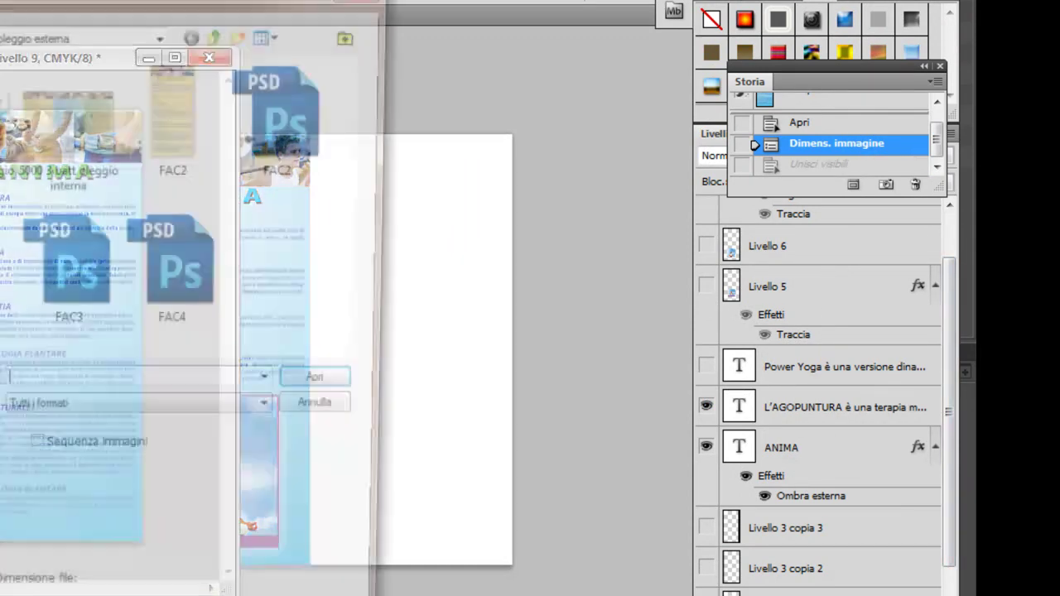
pyautogui.click(398, 187)
pyautogui.click(626, 401)
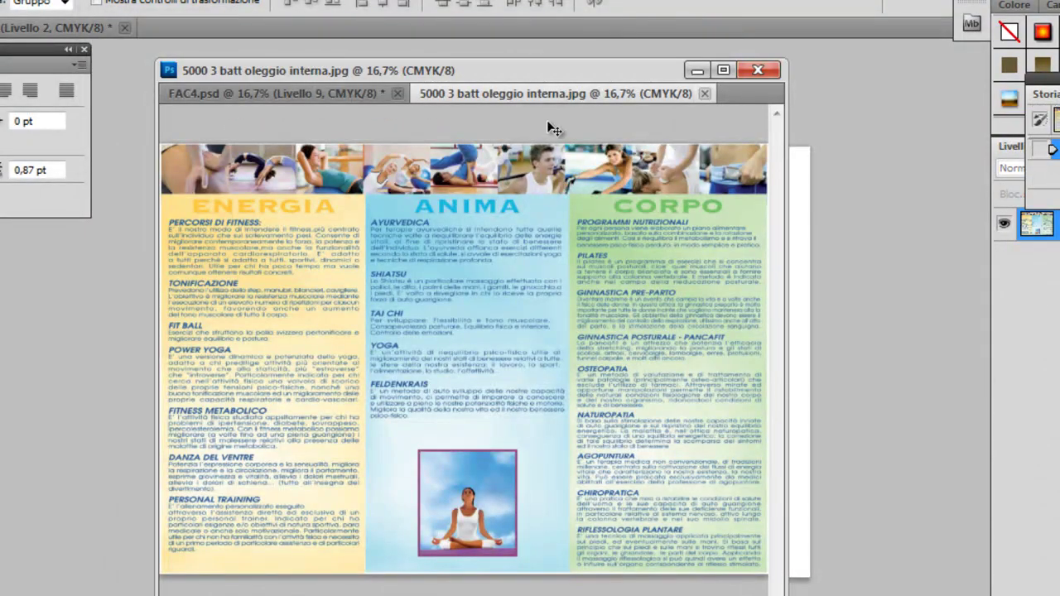
pyautogui.moveTo(547, 93); pyautogui.dragTo(83, 209)
pyautogui.click(738, 248)
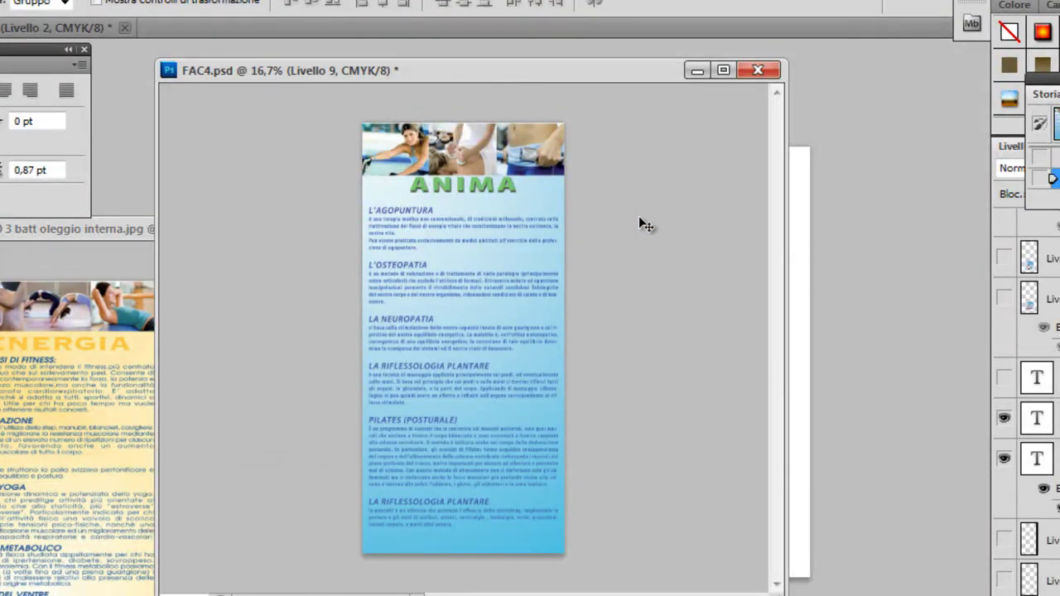
# Hide the blue background layer, add a new layer, and sample two greens from the jpg
pyautogui.scroll(-1, 972, 489)
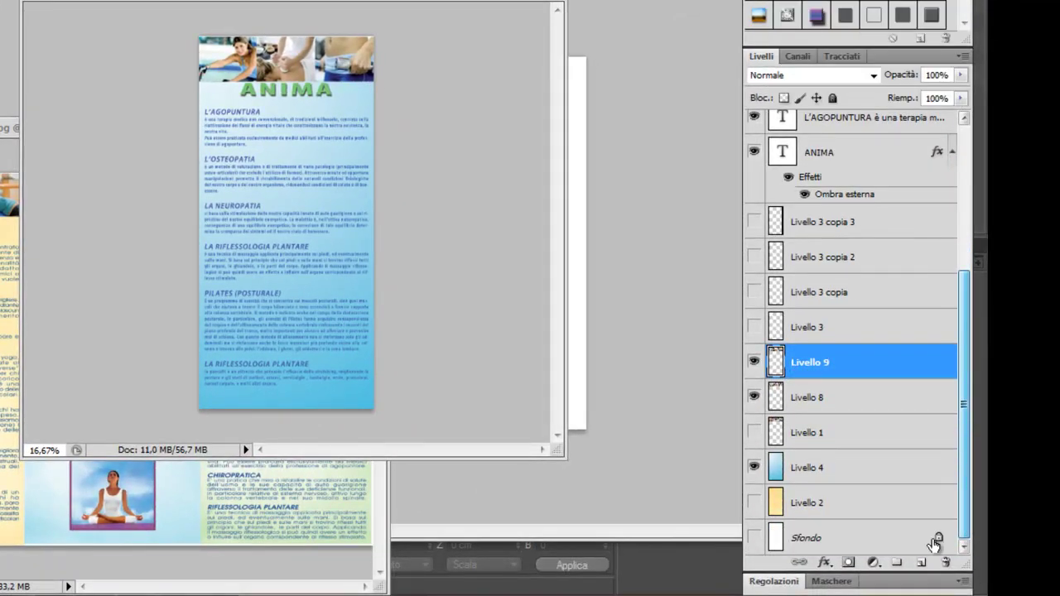
pyautogui.click(754, 473)
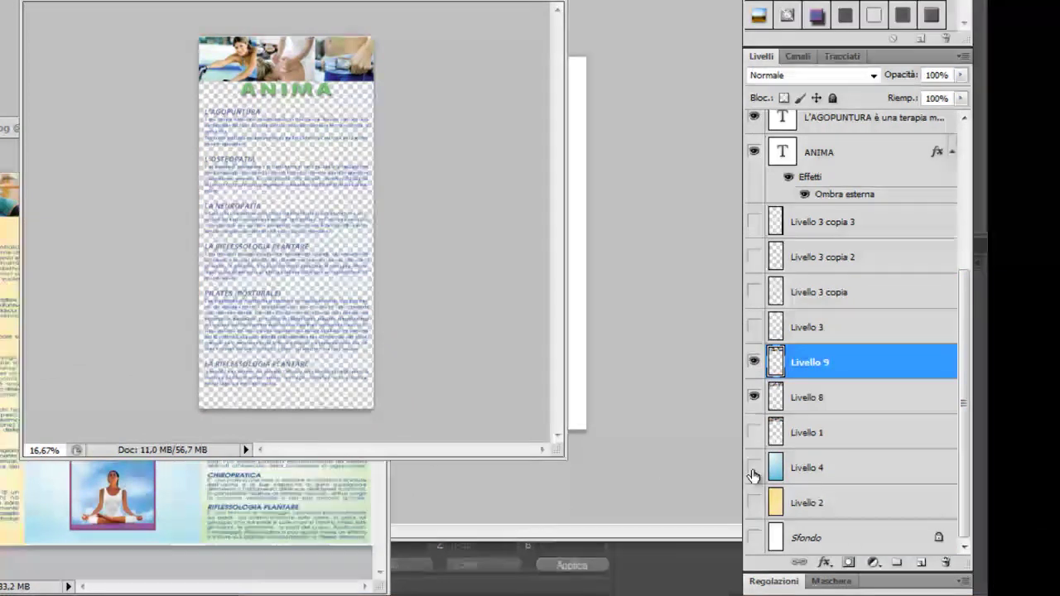
pyautogui.click(922, 563)
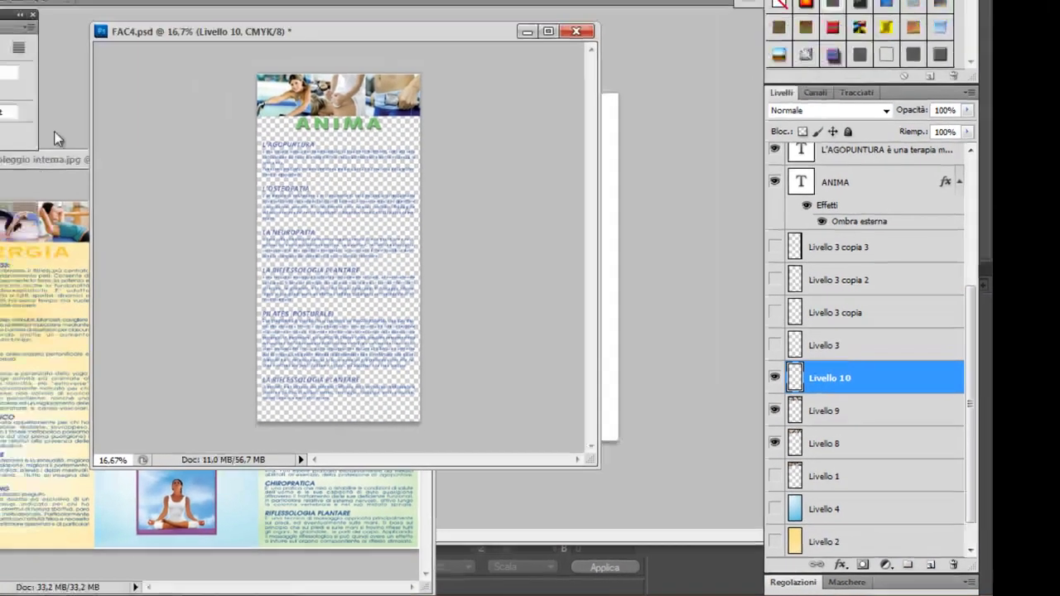
pyautogui.hotkey('ctrl', 'Tab')
pyautogui.click(27, 190)
pyautogui.click(473, 323)
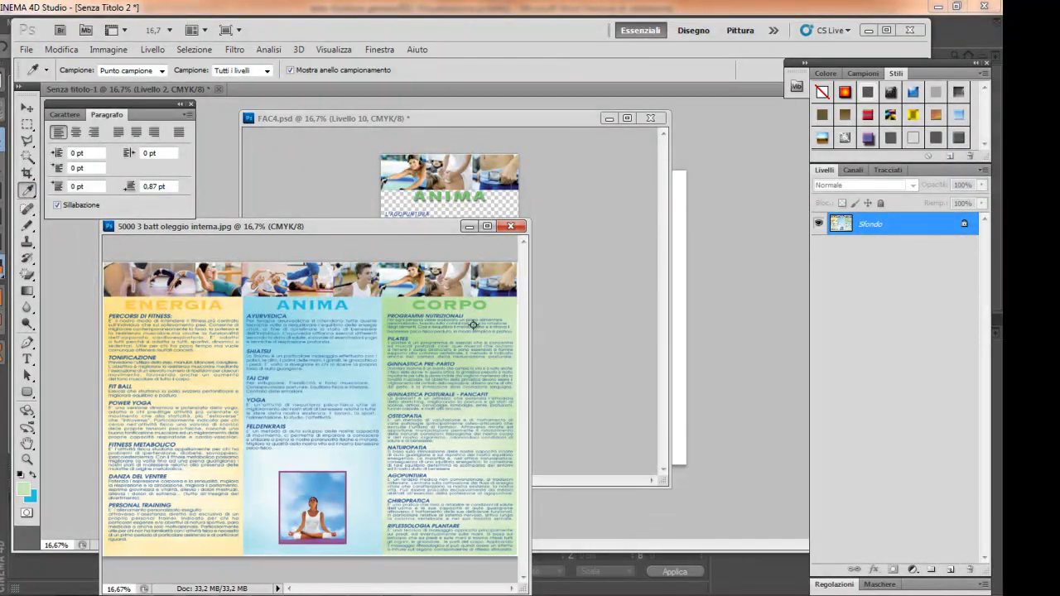
pyautogui.press('x')
pyautogui.click(390, 313)
# Fill Livello 10 with a pale green gradient down the flyer
pyautogui.press('g')
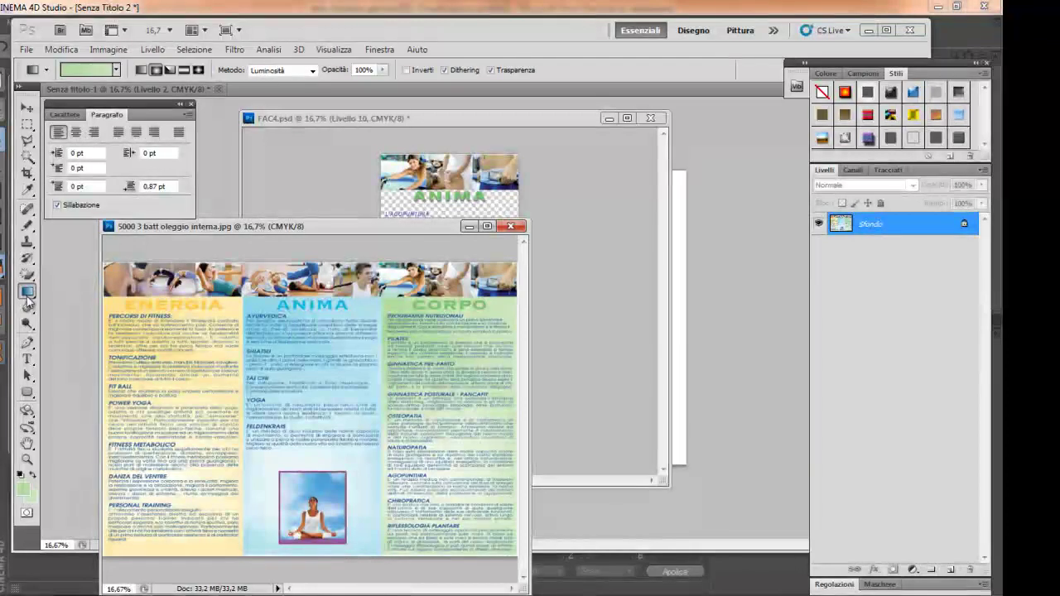
pyautogui.moveTo(358, 231); pyautogui.dragTo(225, 380)
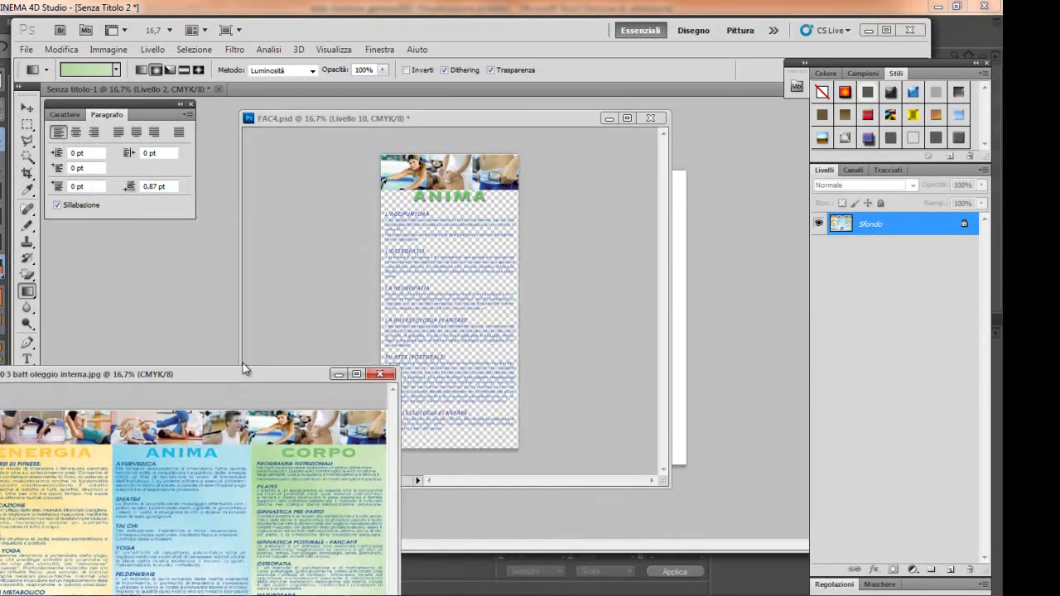
pyautogui.click(321, 120)
pyautogui.rightClick(27, 291)
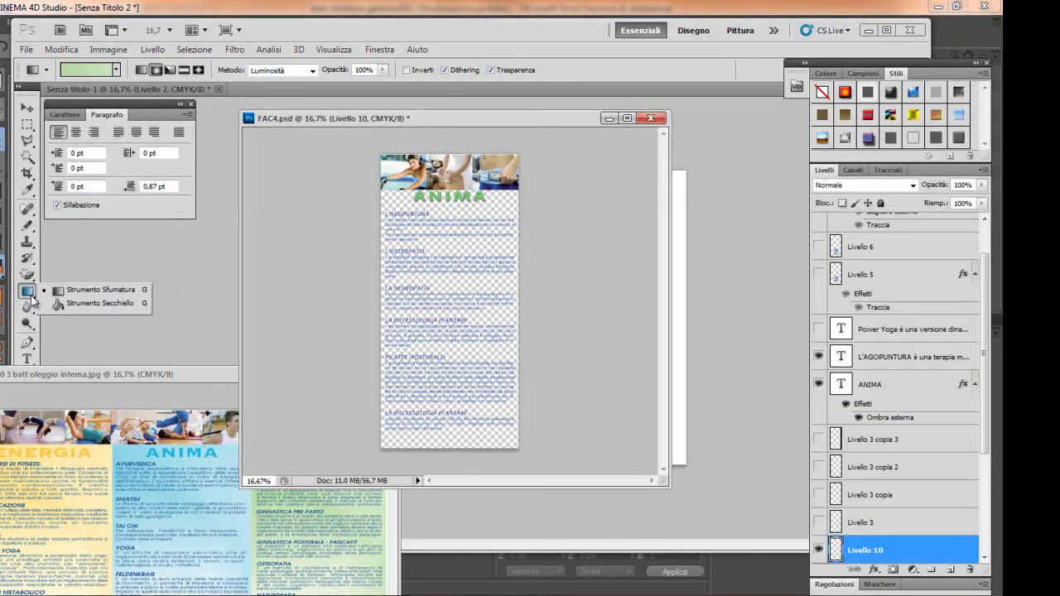
pyautogui.click(91, 286)
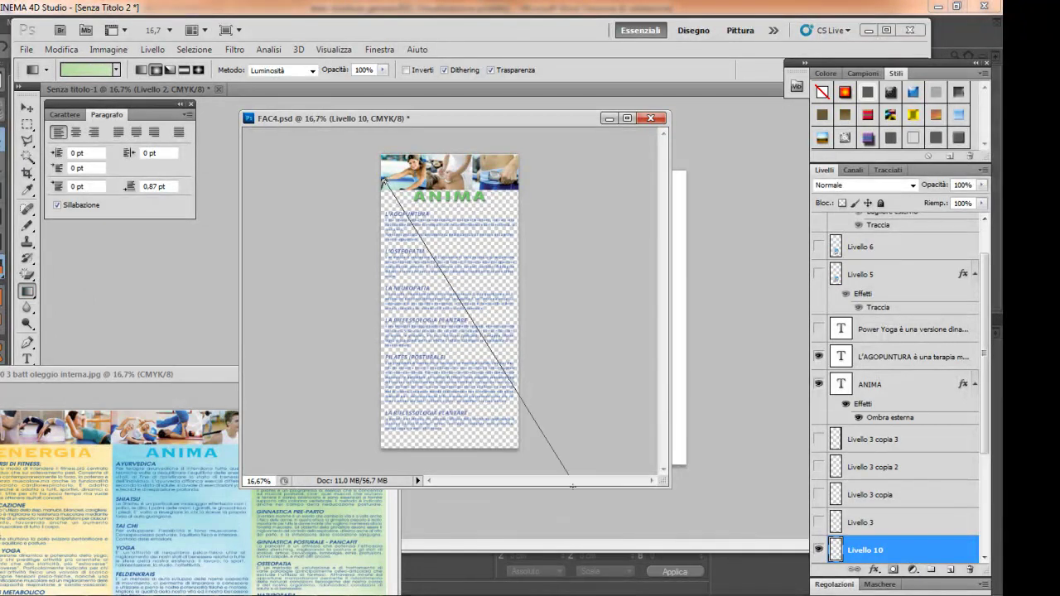
pyautogui.moveTo(374, 214); pyautogui.dragTo(590, 549)
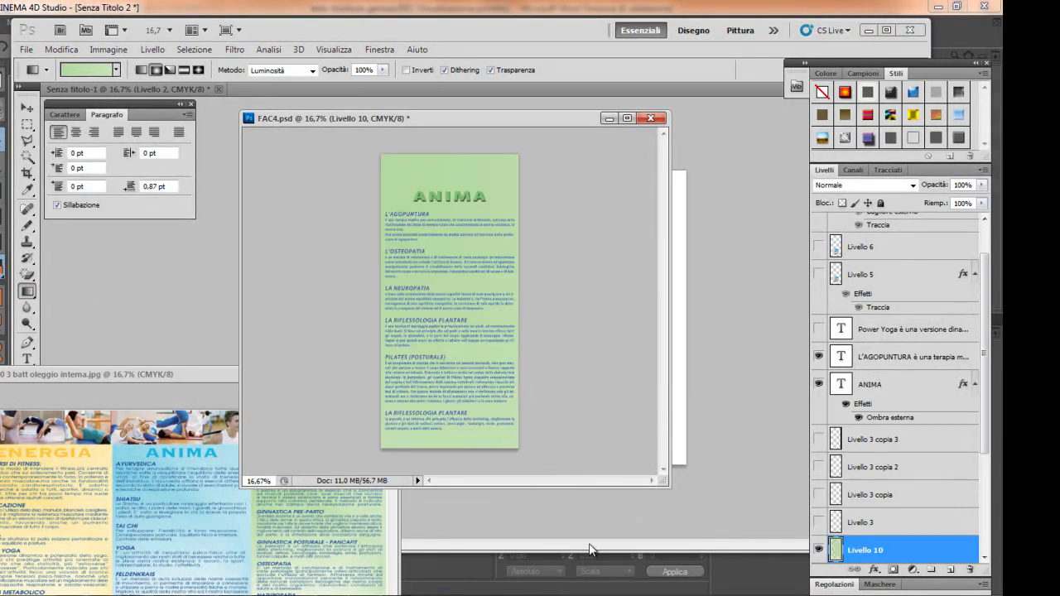
# Move Livello 10 below Livello 8 and save FAC4.psd
pyautogui.click(27, 108)
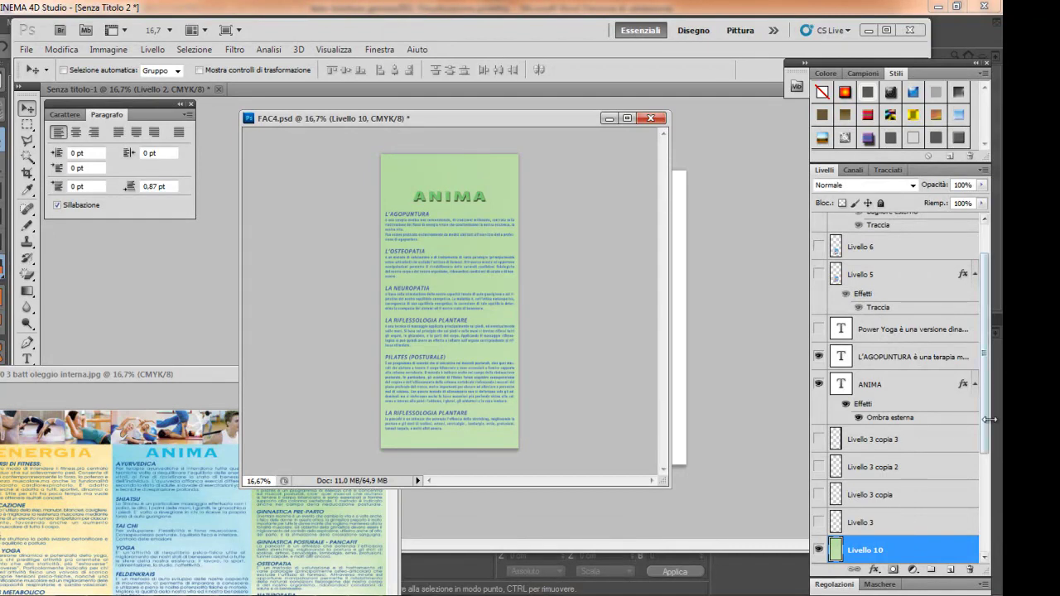
pyautogui.moveTo(990, 420); pyautogui.dragTo(989, 528)
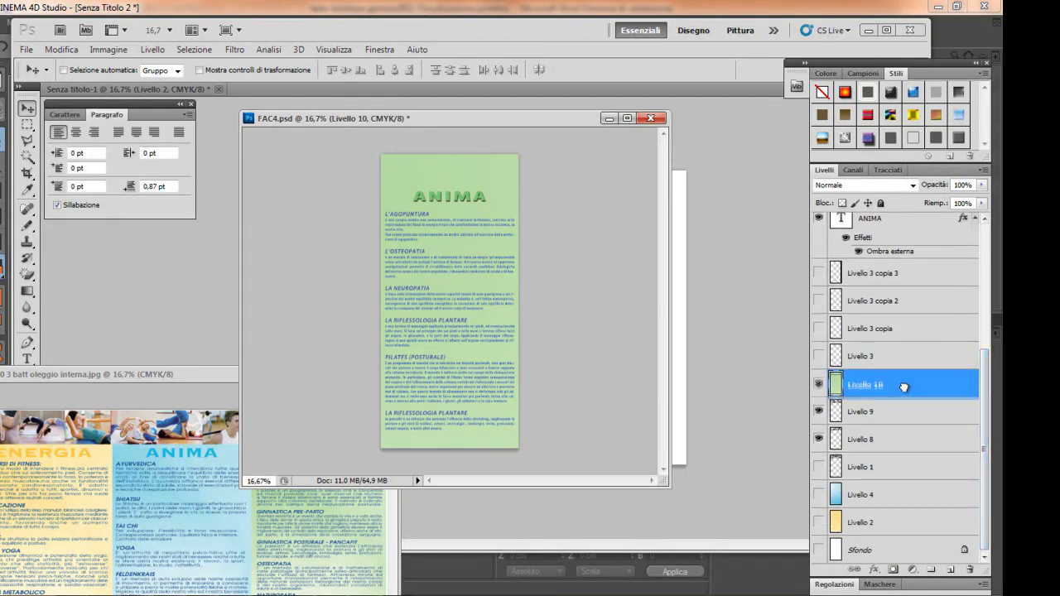
pyautogui.moveTo(911, 386); pyautogui.dragTo(907, 446)
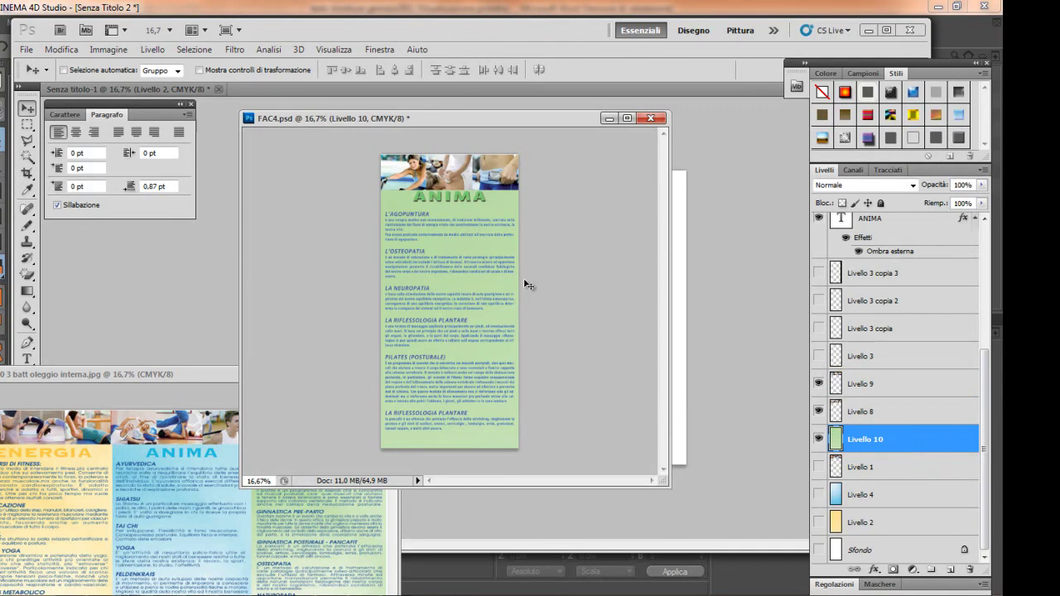
pyautogui.click(27, 49)
pyautogui.click(73, 258)
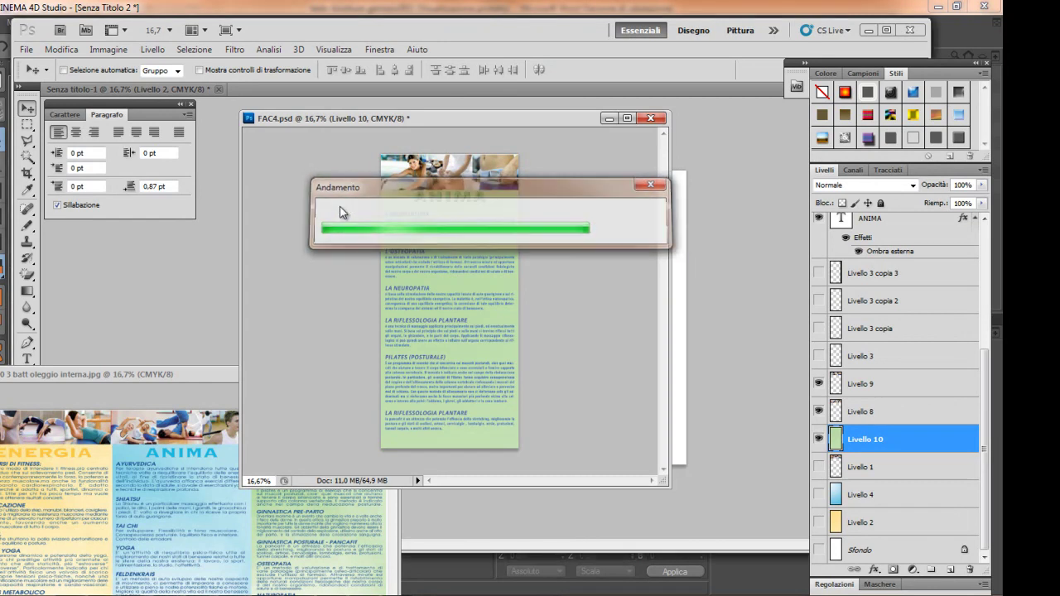
# Merge FAC4's visible layers and drag the green ANIMA flyer into the brochure's right-hand panel
pyautogui.moveTo(543, 120); pyautogui.dragTo(325, 159)
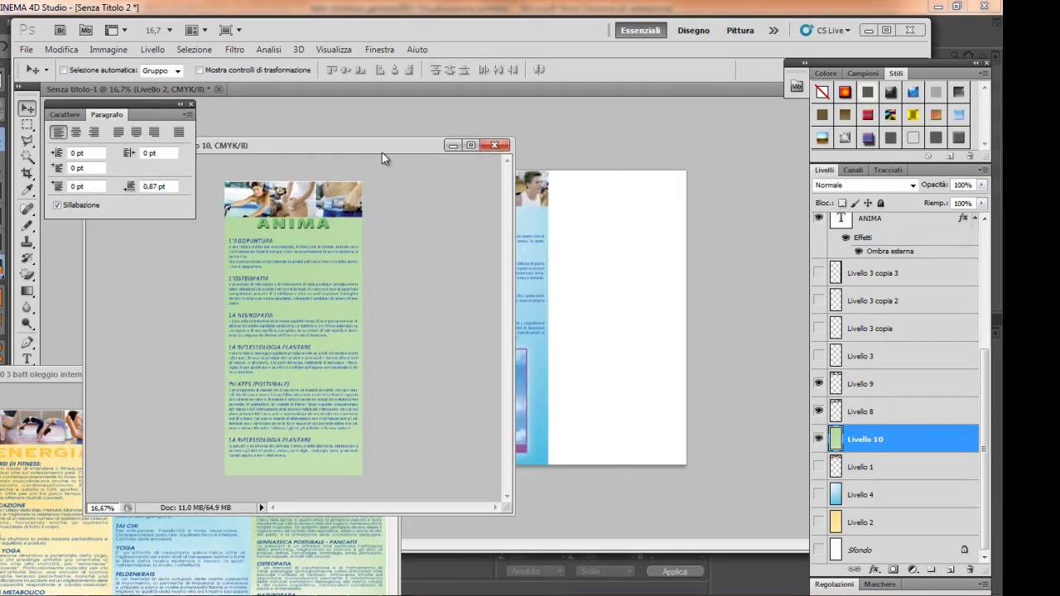
pyautogui.click(153, 50)
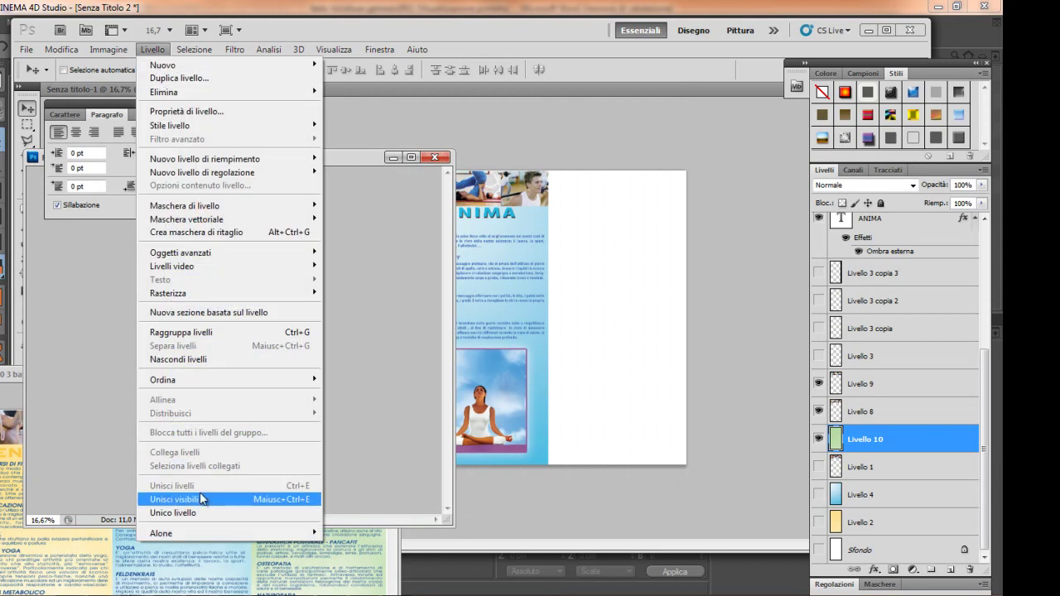
pyautogui.click(200, 499)
pyautogui.moveTo(324, 376); pyautogui.dragTo(618, 372)
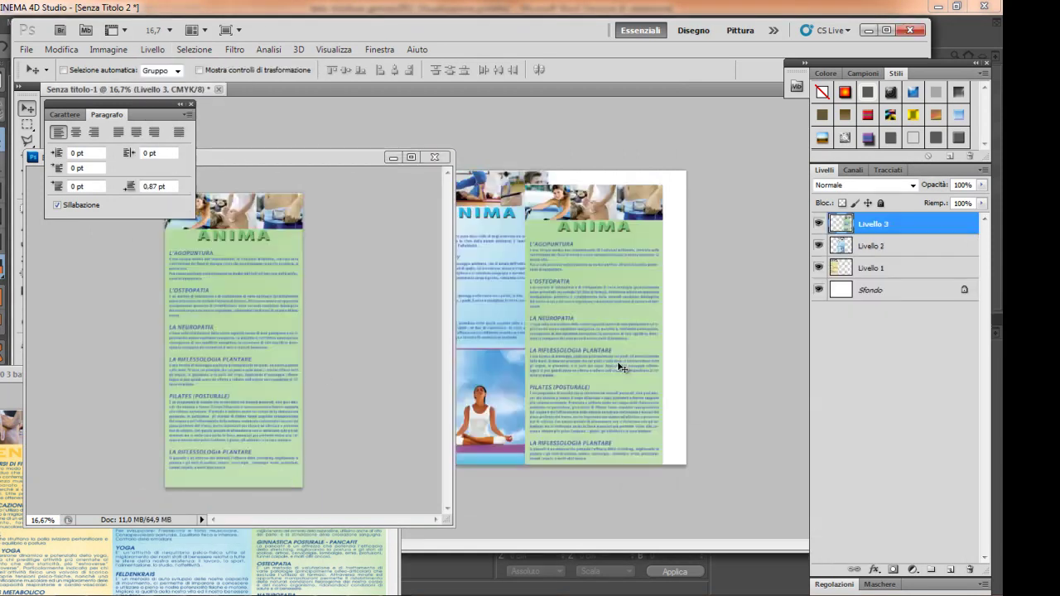
pyautogui.moveTo(354, 164); pyautogui.dragTo(170, 389)
pyautogui.moveTo(590, 262)
pyautogui.mouseDown()
pyautogui.moveTo(626, 254)
pyautogui.moveTo(625, 241)
pyautogui.mouseUp()
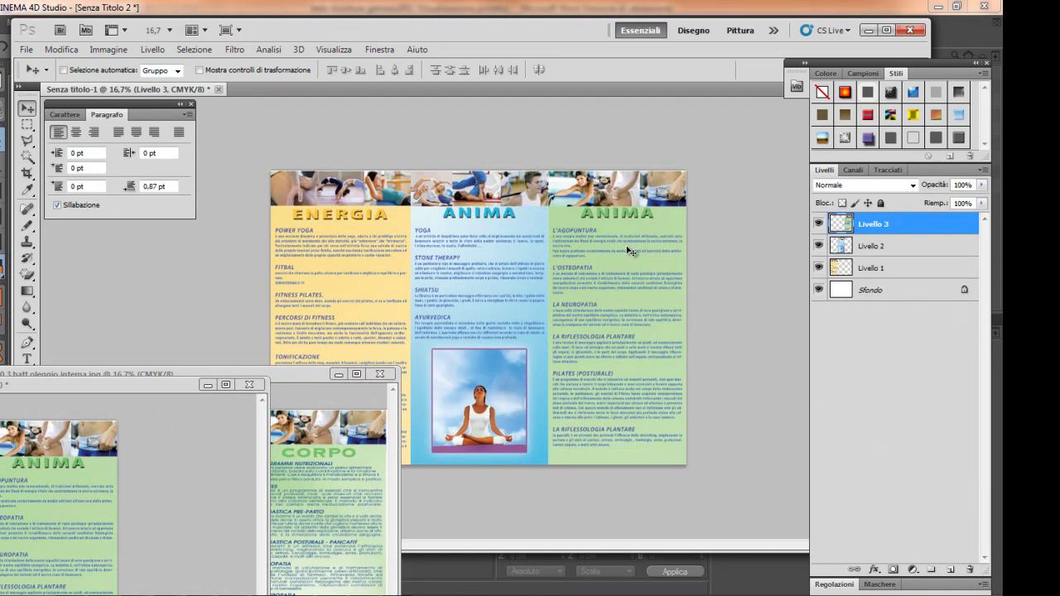
pyautogui.moveTo(209, 380); pyautogui.dragTo(10, 485)
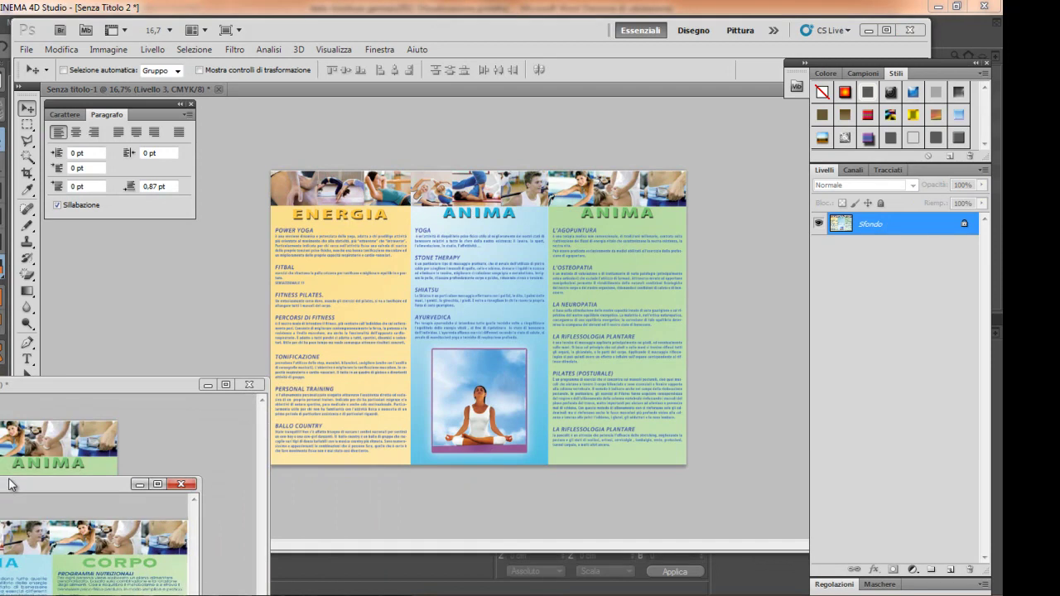